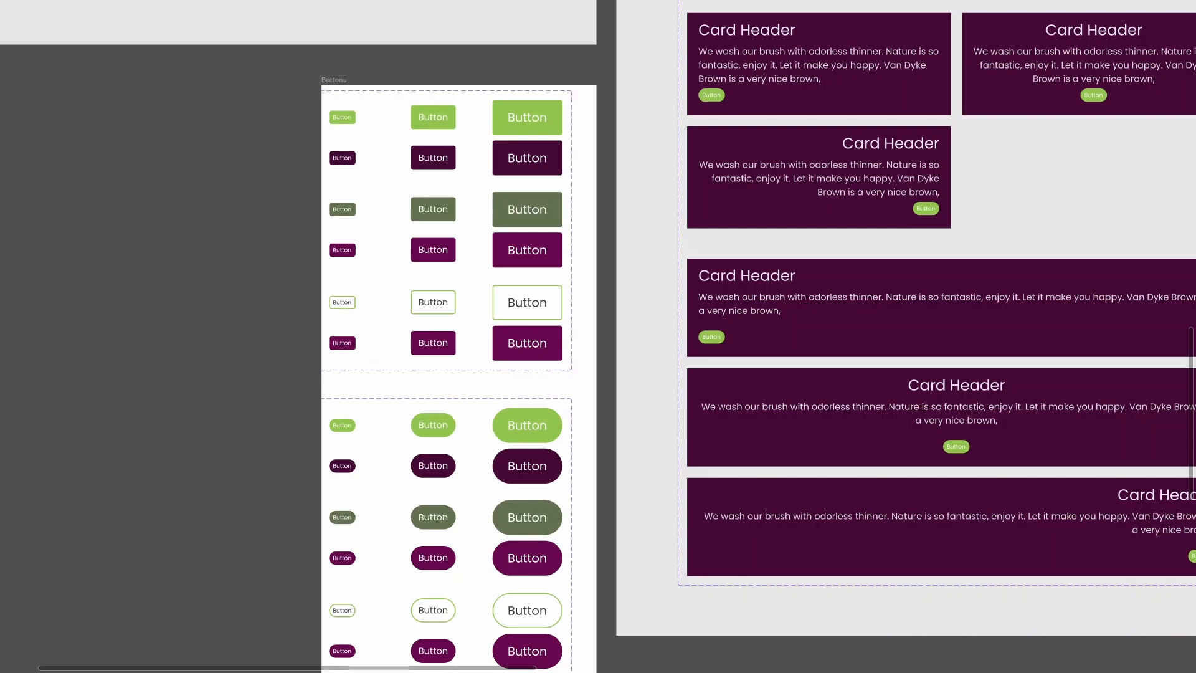
- Show the interface panels and examine the button variants and the primary and secondary card variants on the components page
key(ctrl+backslash)
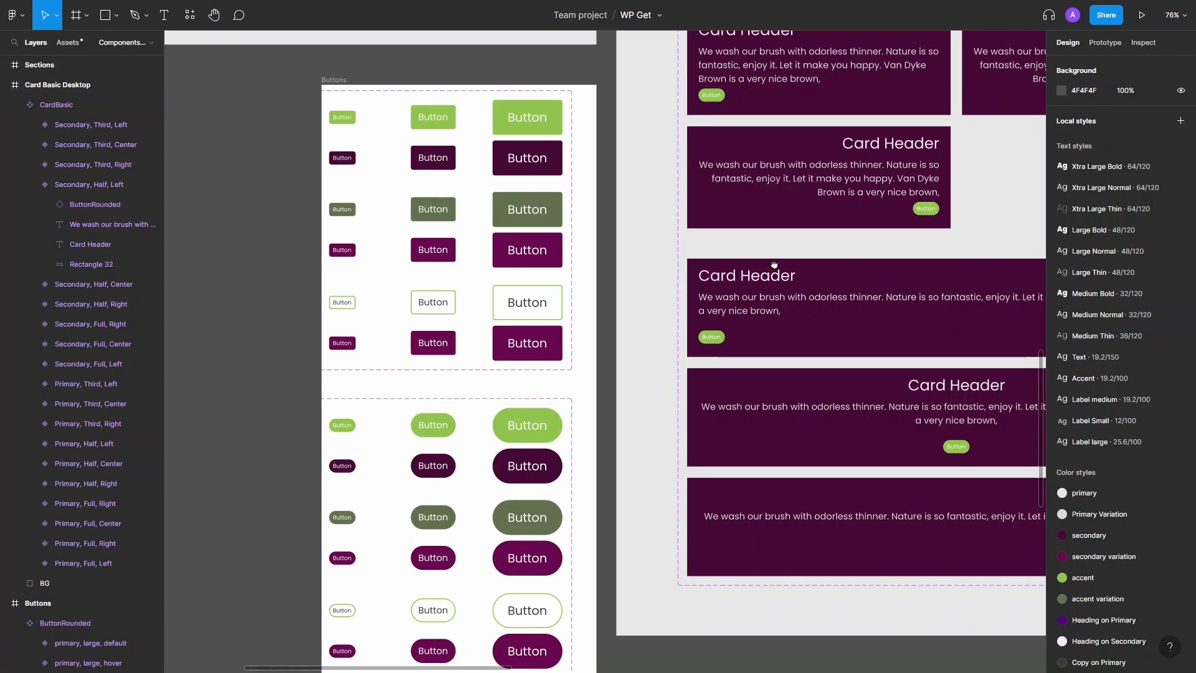
scroll(593, 331, down, 6)
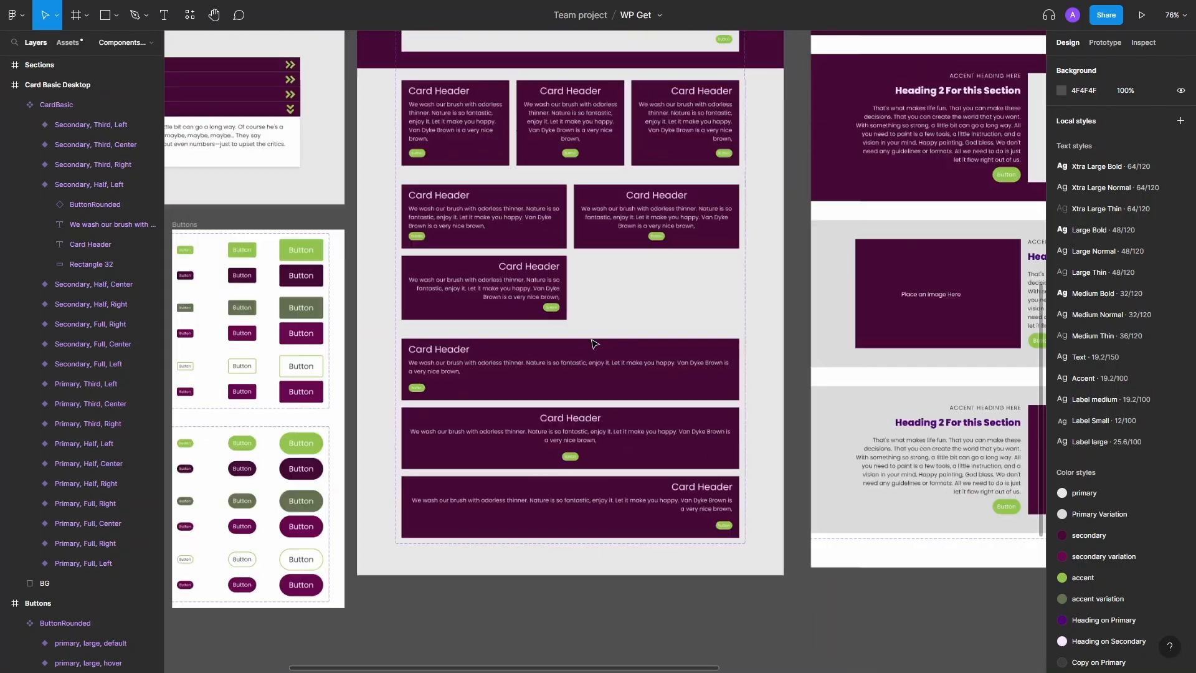
scroll(592, 344, down, 2)
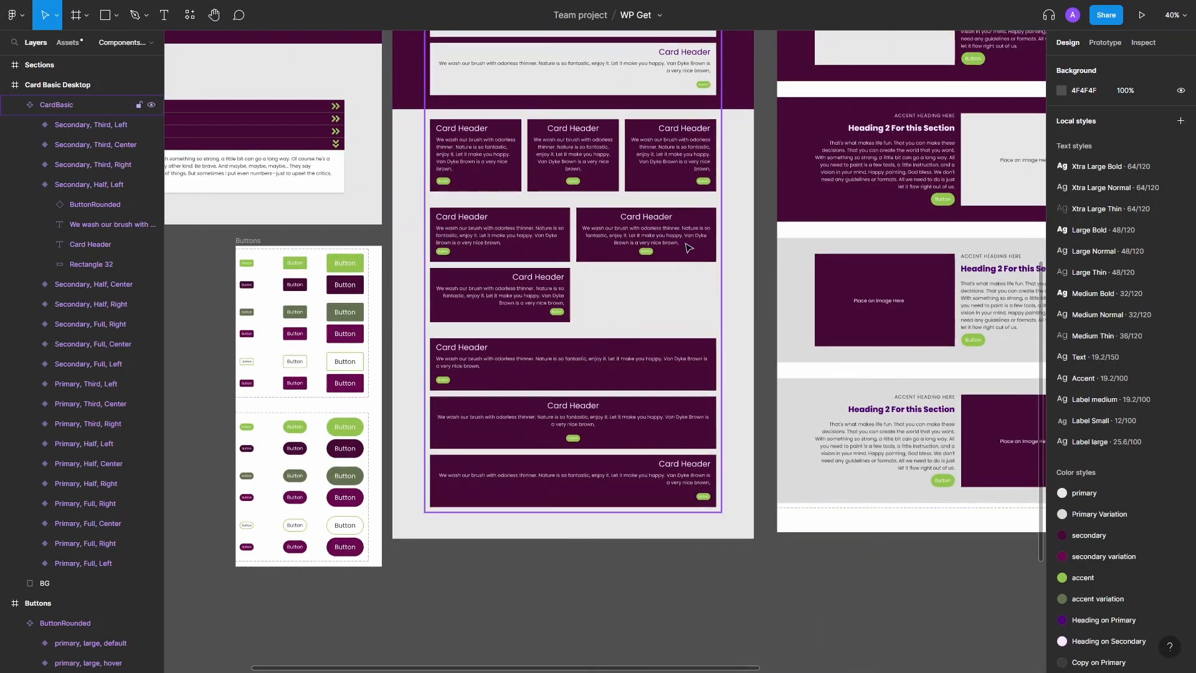
scroll(636, 294, up, 5)
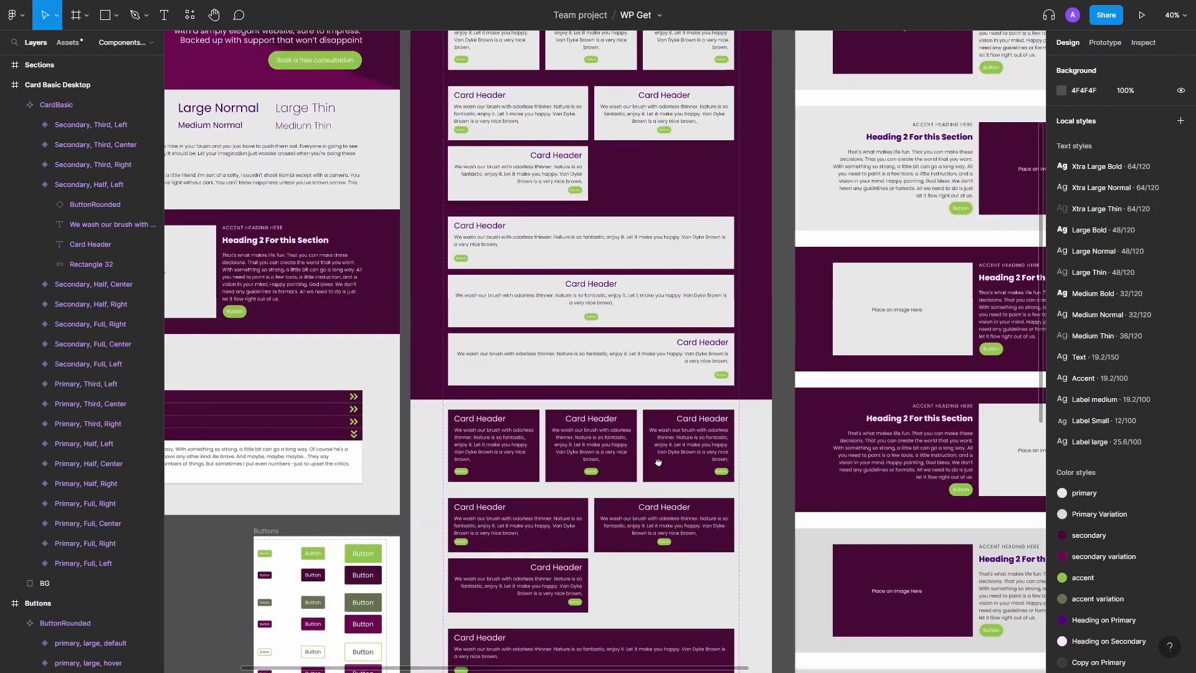
scroll(659, 462, up, 2)
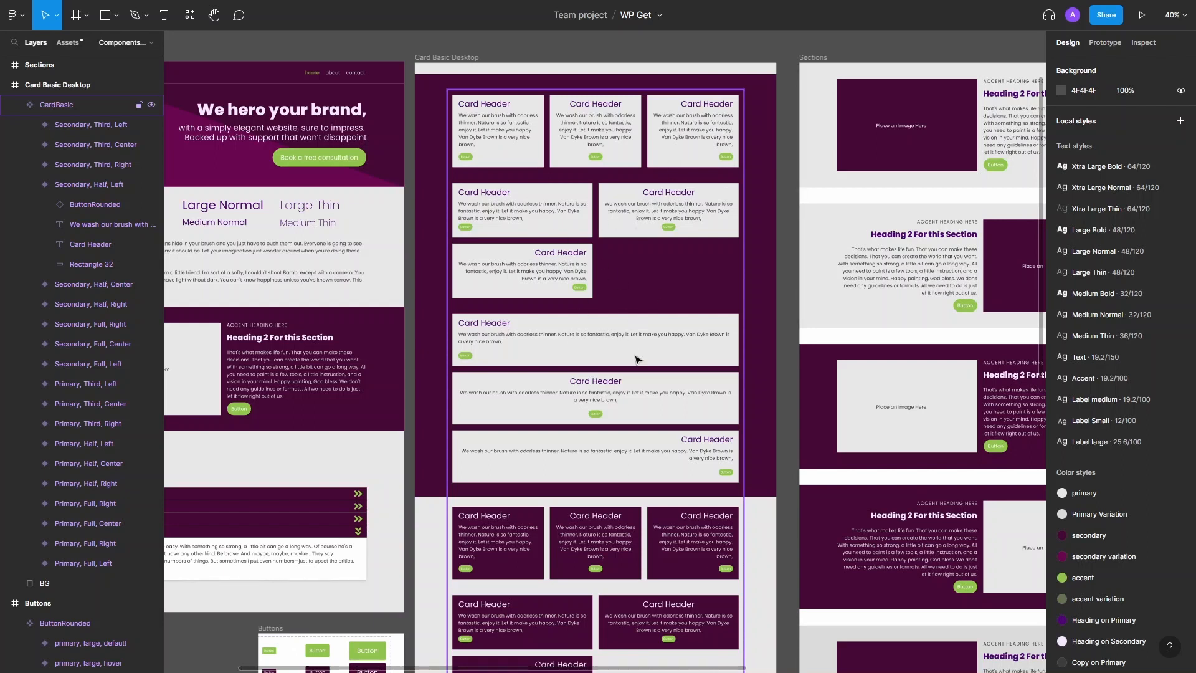
scroll(674, 401, down, 2)
scroll(682, 401, down, 8)
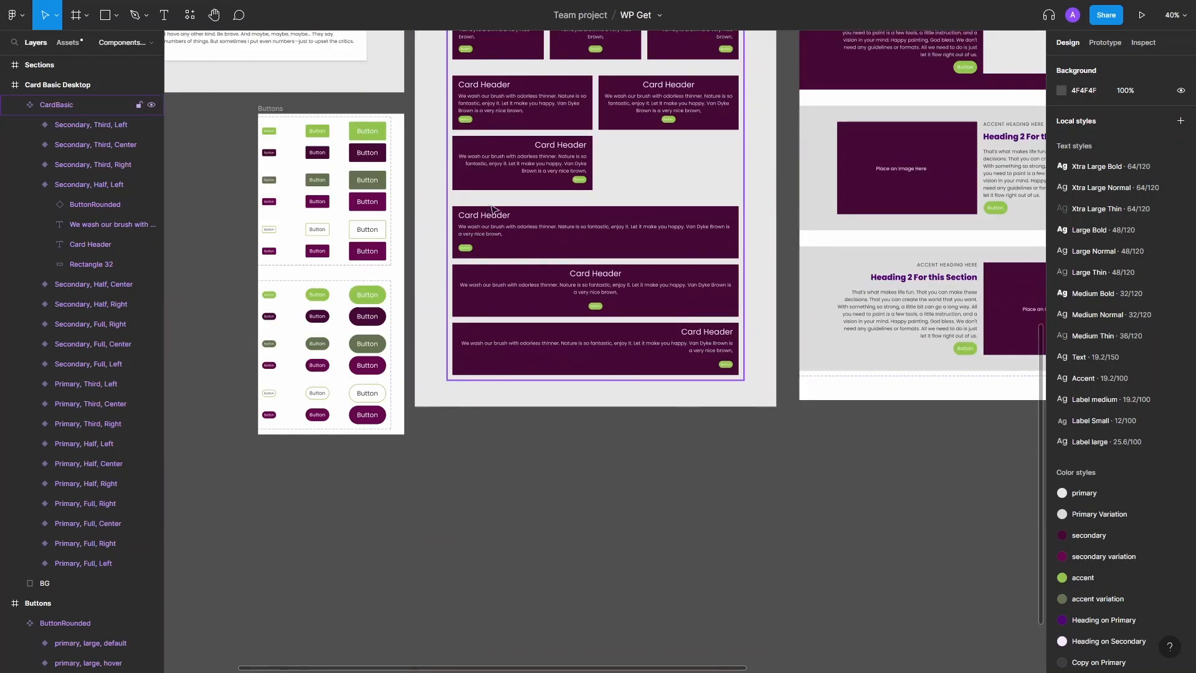
scroll(681, 401, up, 1)
scroll(595, 225, up, 3)
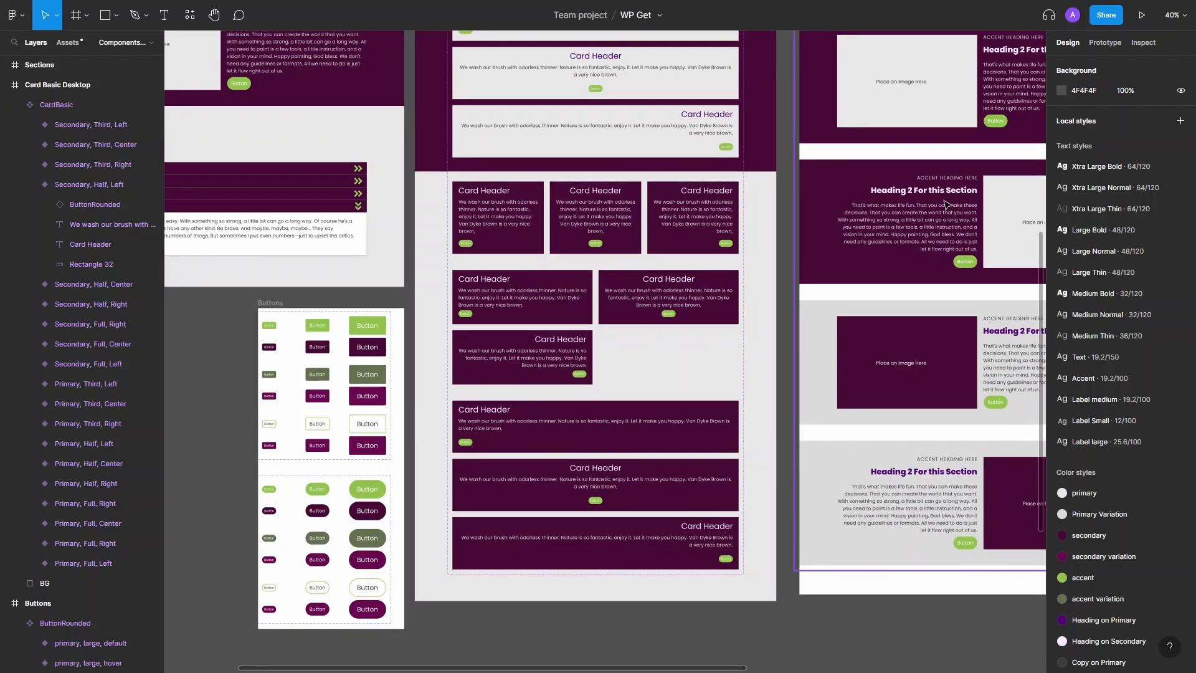
- Select the Section component set and examine its image and text variants, then the color and spacing guides above the cards
drag(941, 193, 704, 557)
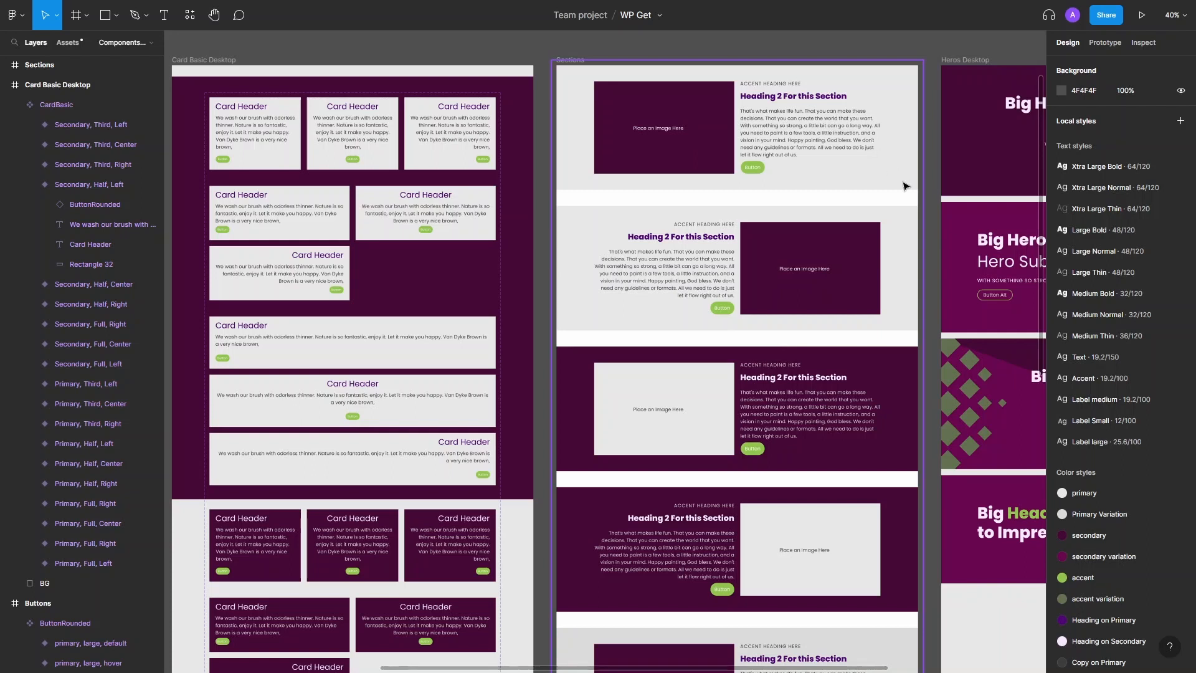
click(888, 386)
scroll(886, 372, down, 5)
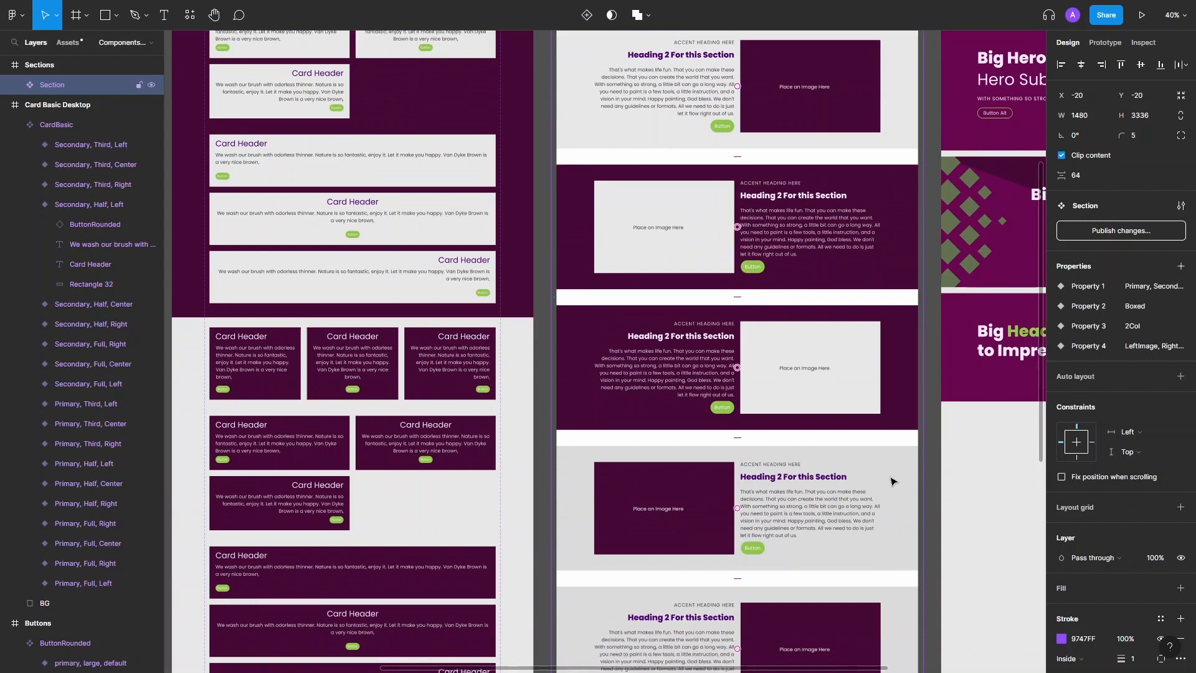
scroll(891, 480, up, 3)
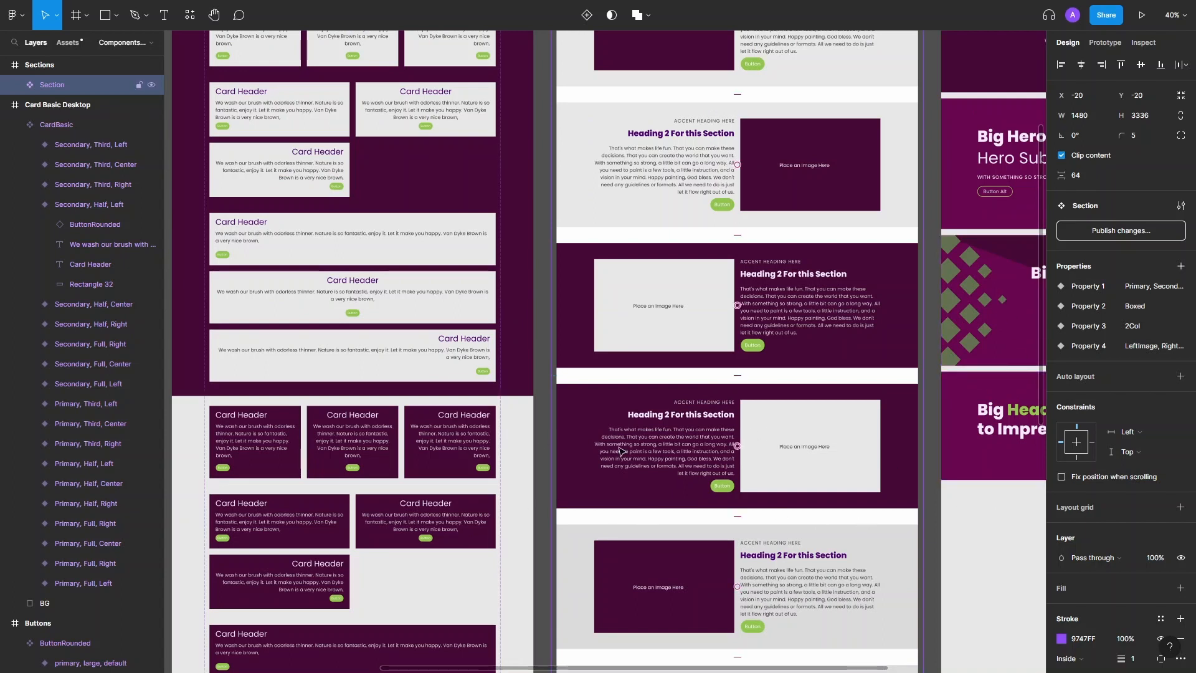
scroll(336, 276, up, 6)
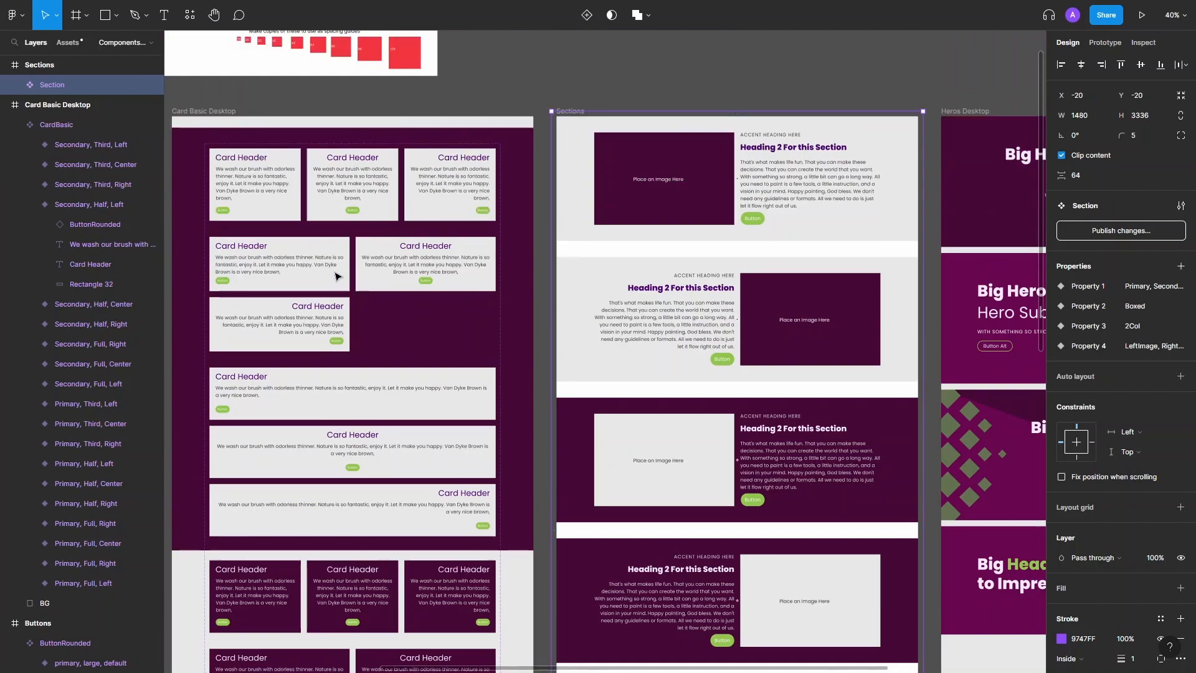
scroll(337, 276, up, 2)
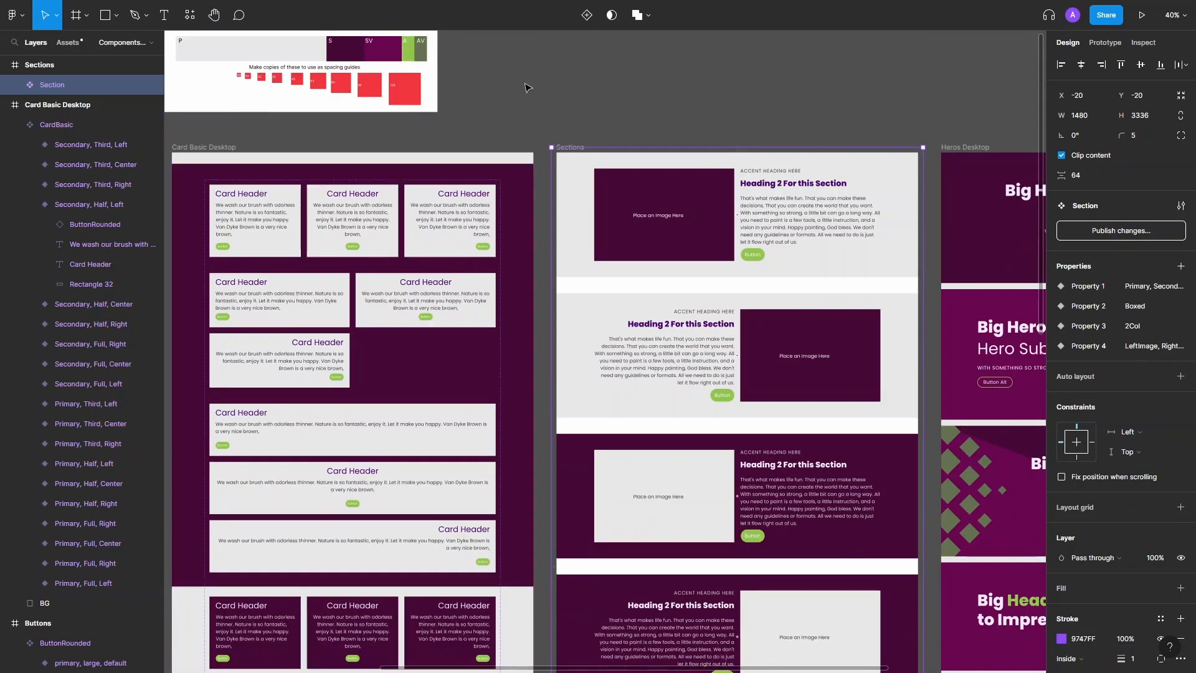
scroll(523, 116, left, 10)
scroll(523, 115, up, 3)
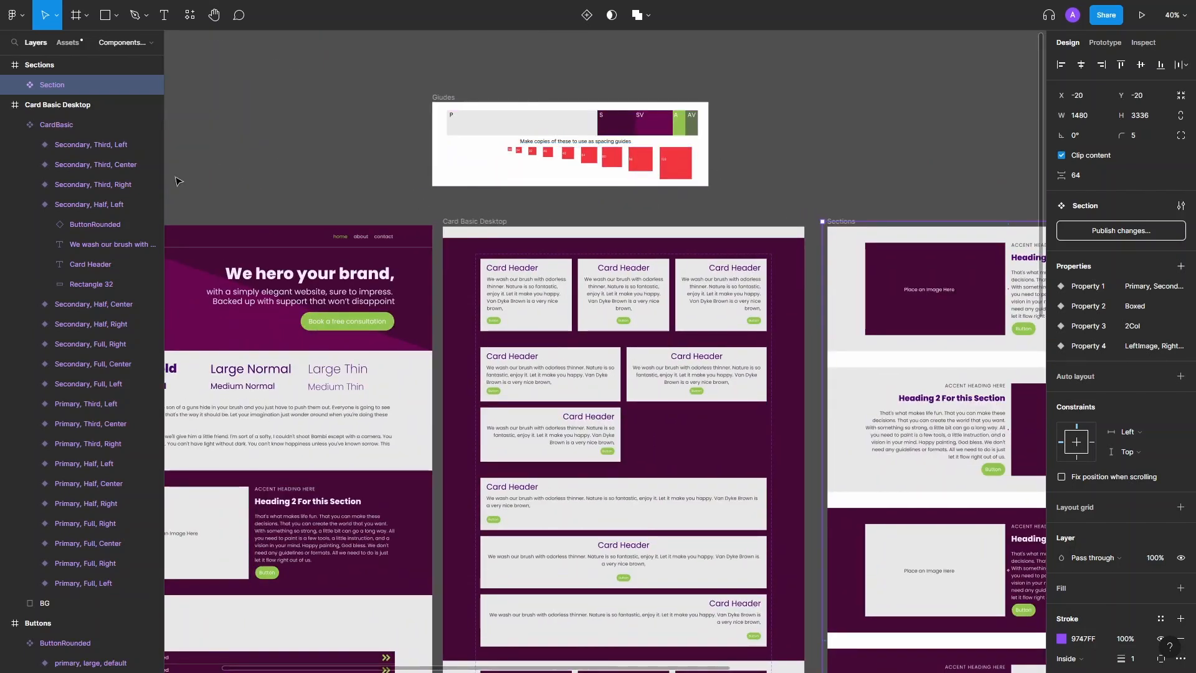
- Add a new page named Page 2 to the file
click(124, 42)
click(148, 67)
key(Return)
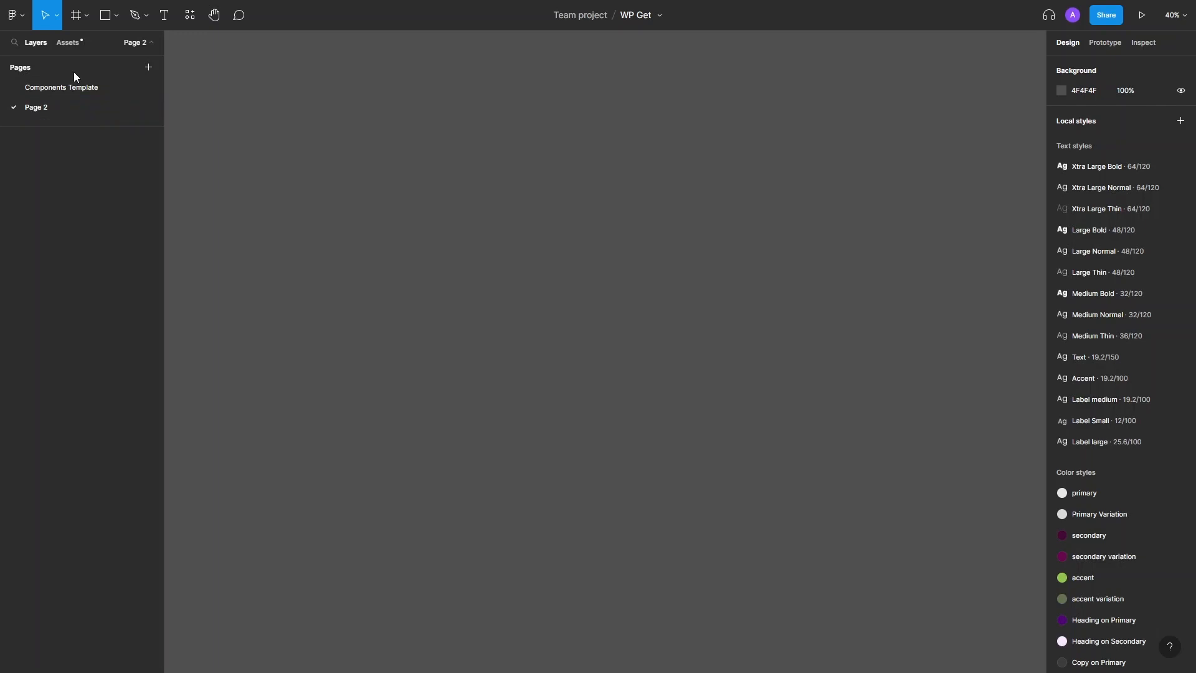
- Create a 1440 × 1024 Desktop frame on the empty page and extend its height to about 1539
click(76, 19)
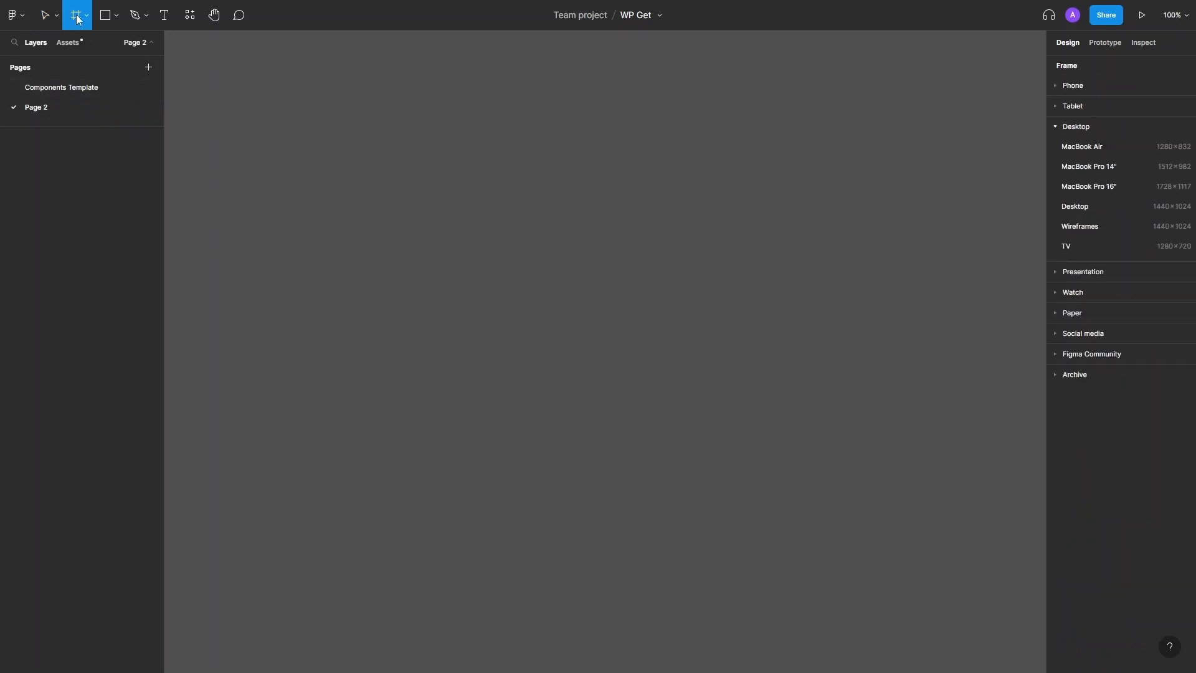
click(1064, 209)
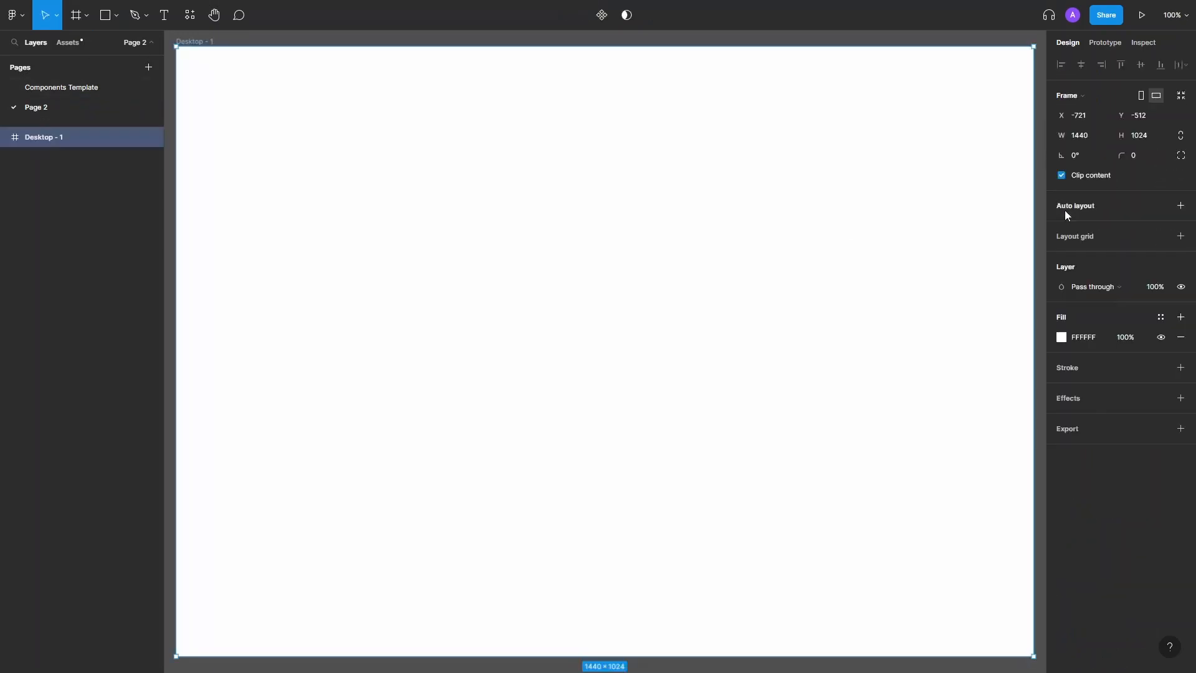
scroll(685, 254, down, 3)
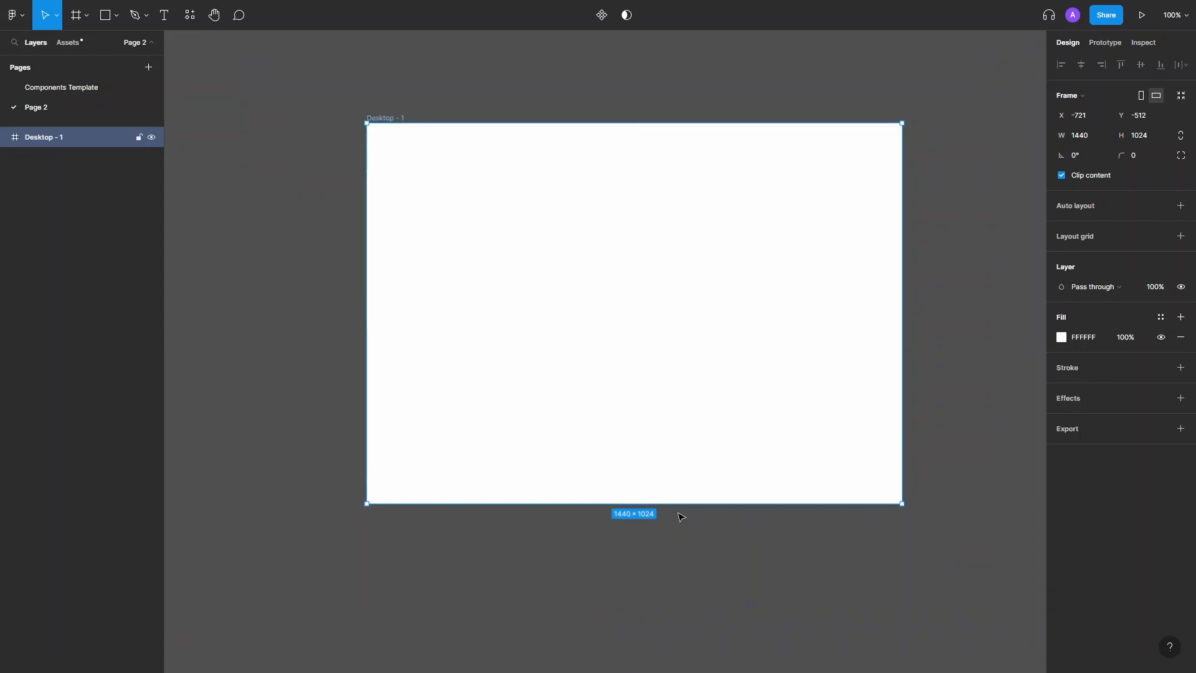
drag(704, 670, 707, 672)
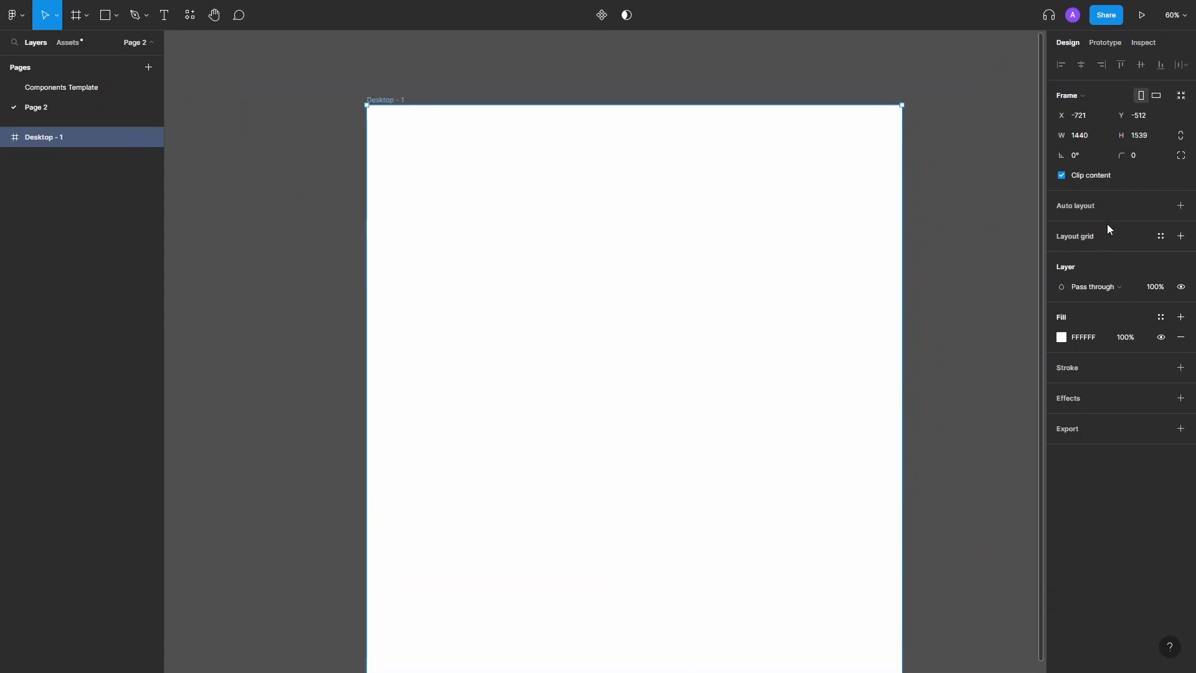
- Apply the Desktop 8 Px 12 Row grid style and the primary color style fill to the desktop frame
click(1161, 237)
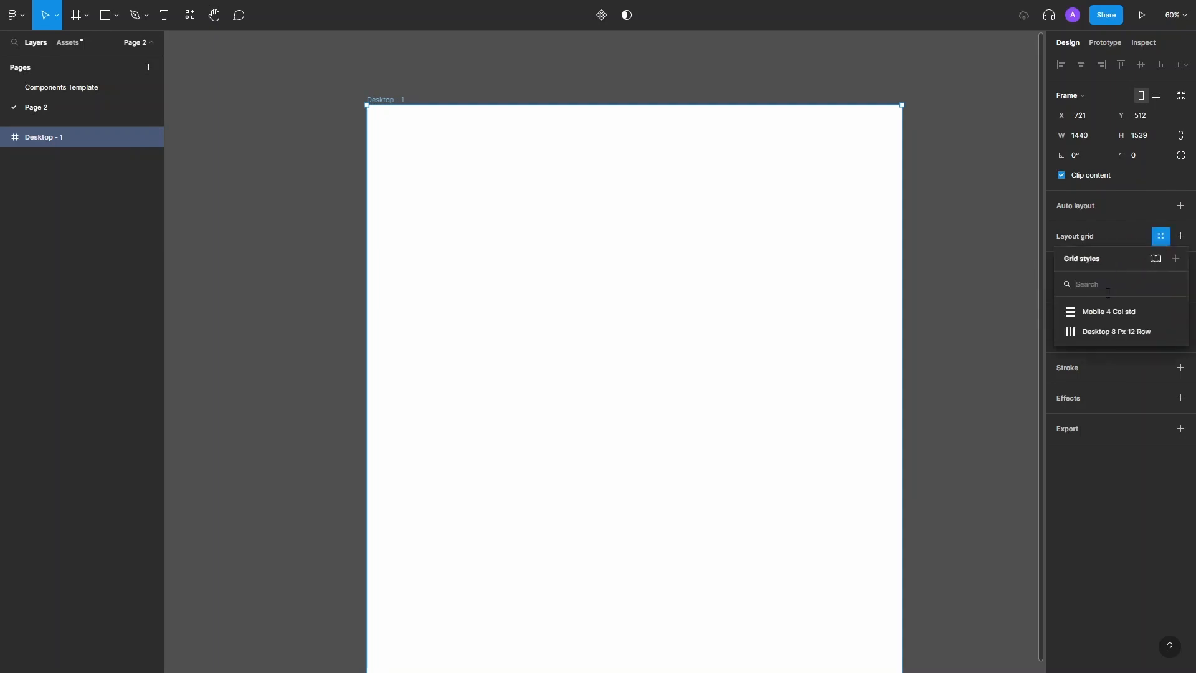
click(1098, 335)
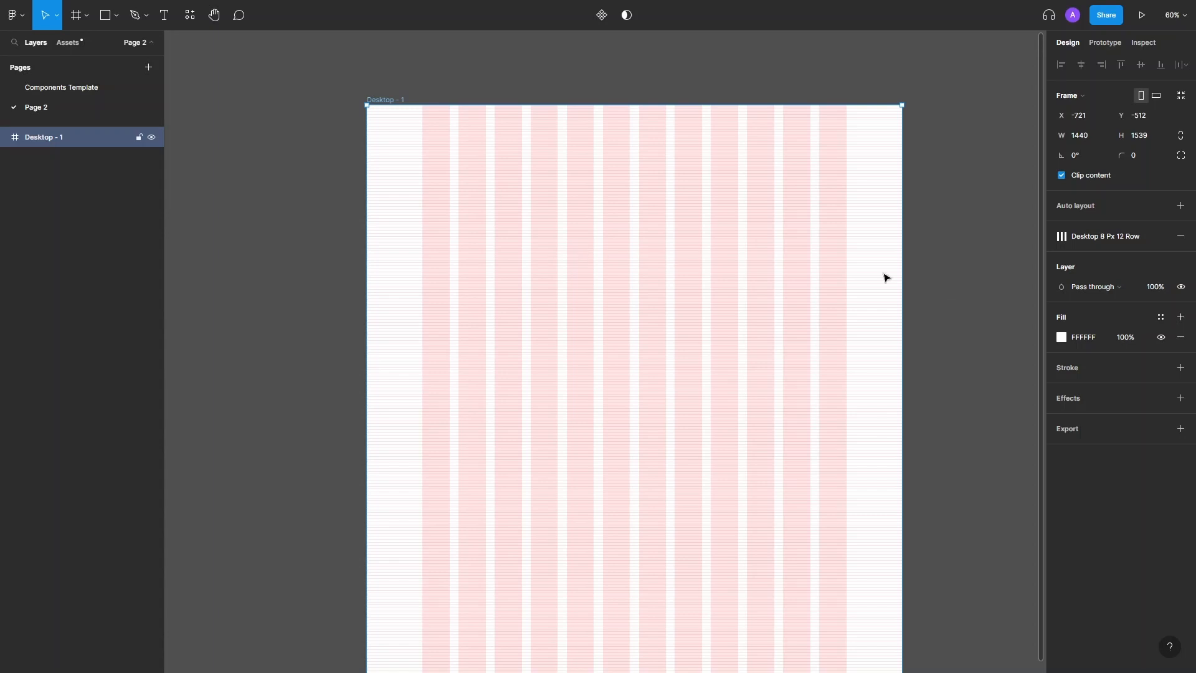
click(1161, 319)
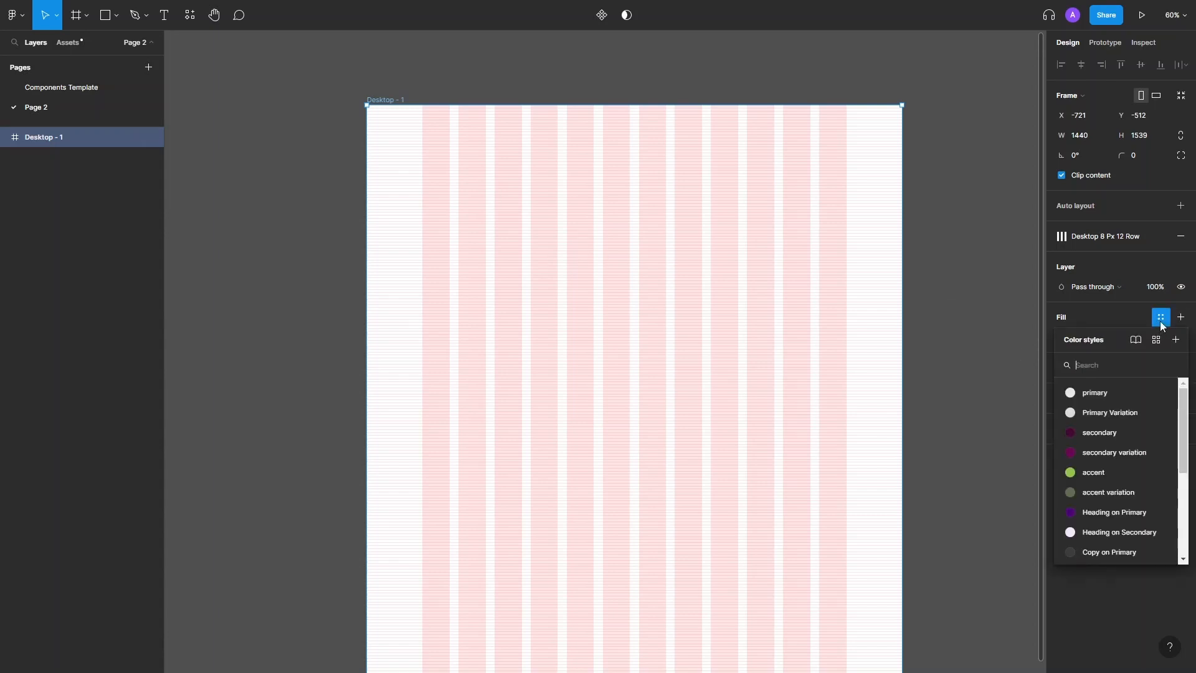
click(1075, 392)
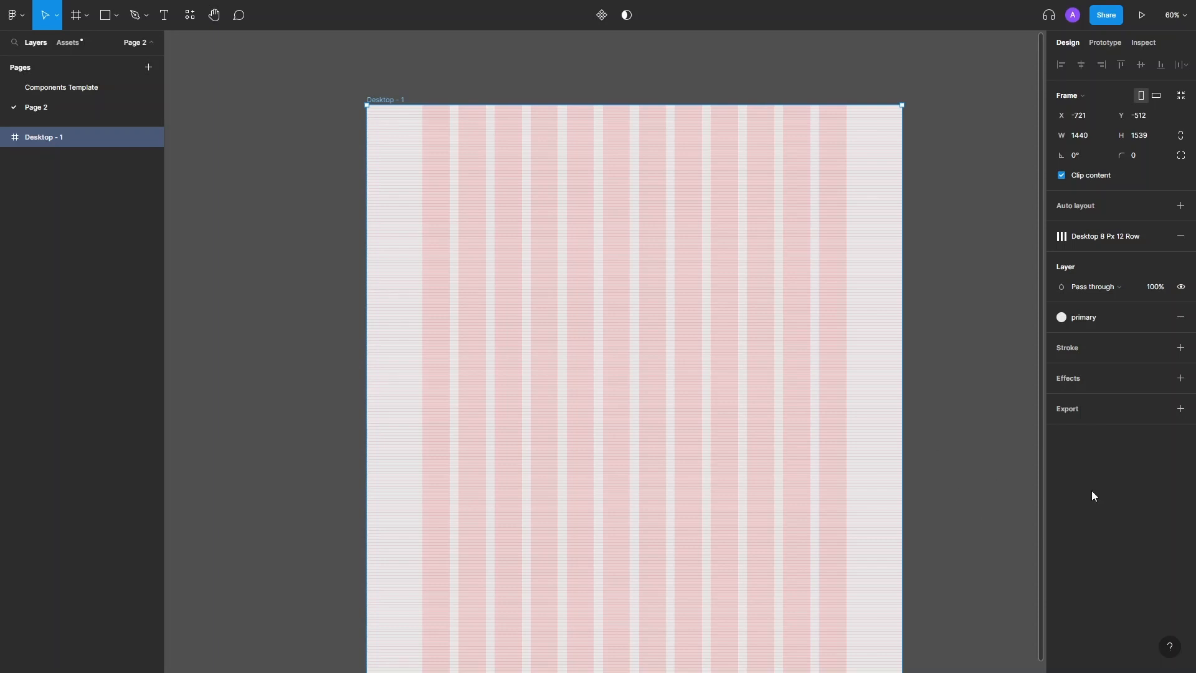
- Search the assets for "hero" and place the Hero Desktop V5 component in the upper part of the desktop frame
click(68, 43)
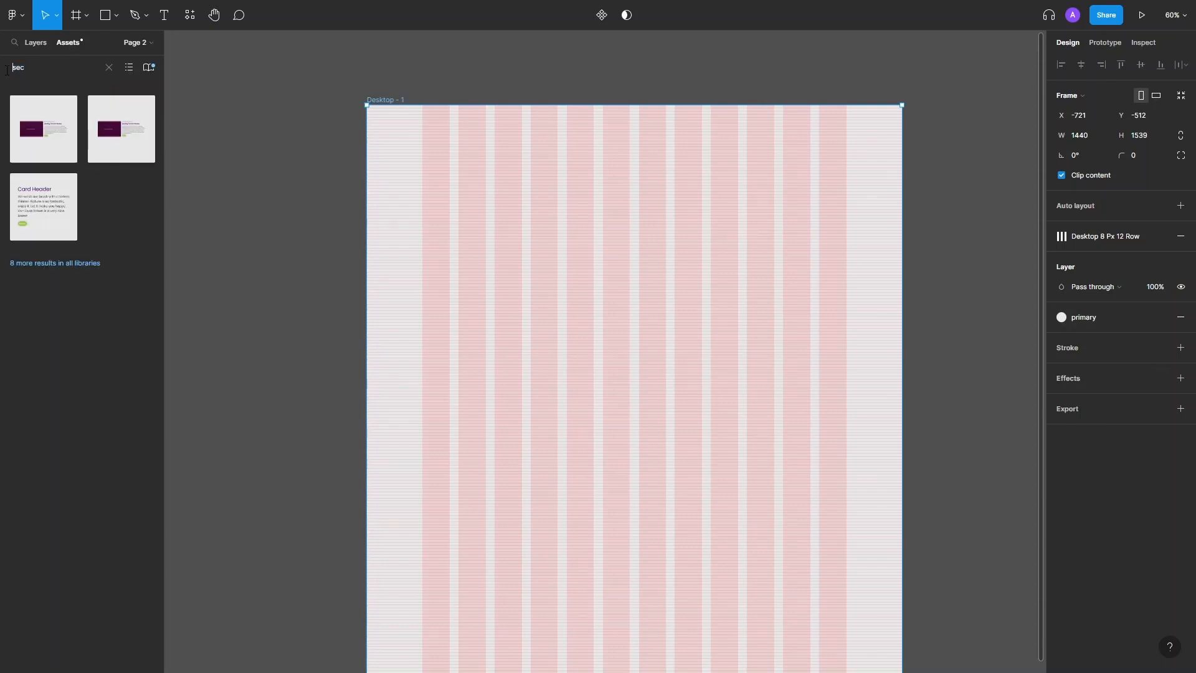
text(hero)
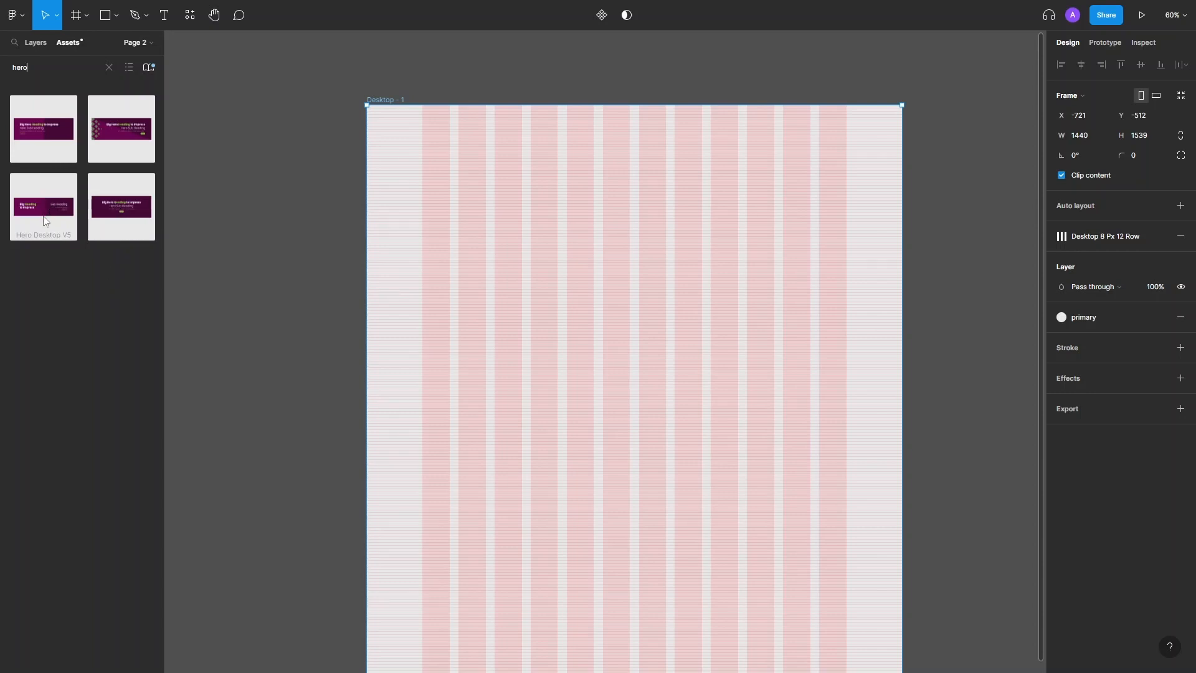
drag(161, 198, 697, 201)
key(shift+2)
scroll(633, 212, up, 3)
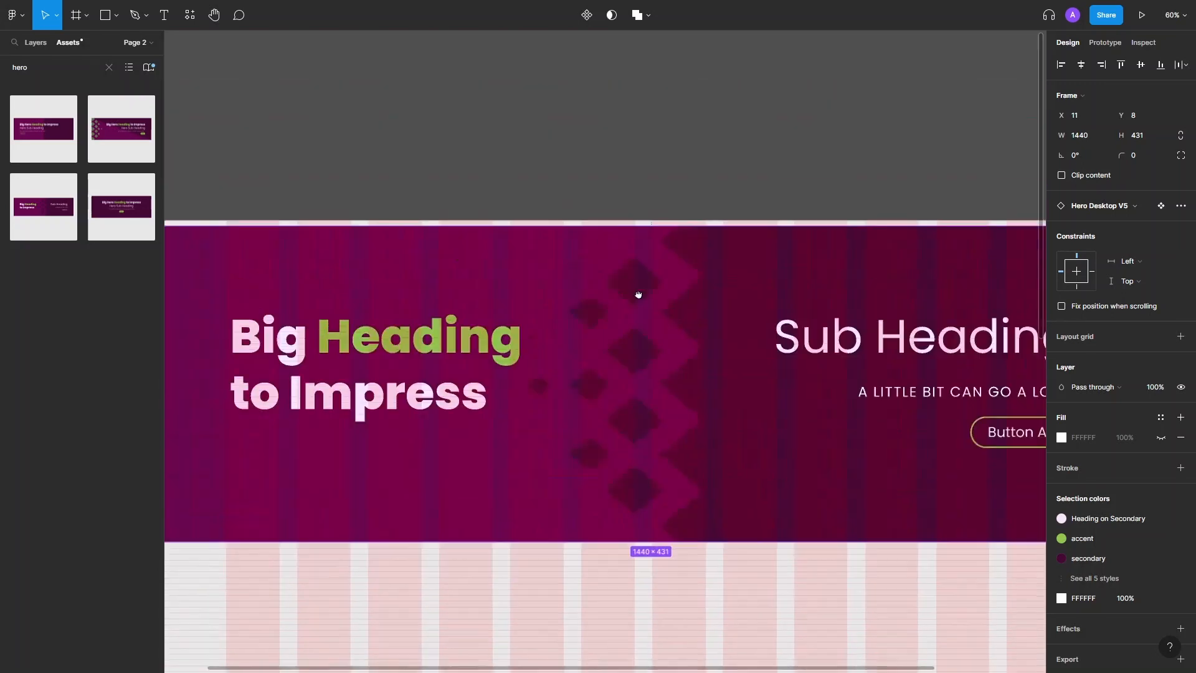
- Align the hero component with the desktop frame's upper-left corner at X 0, Y 0
drag(433, 306, 534, 305)
scroll(533, 306, left, 3)
drag(443, 297, 437, 291)
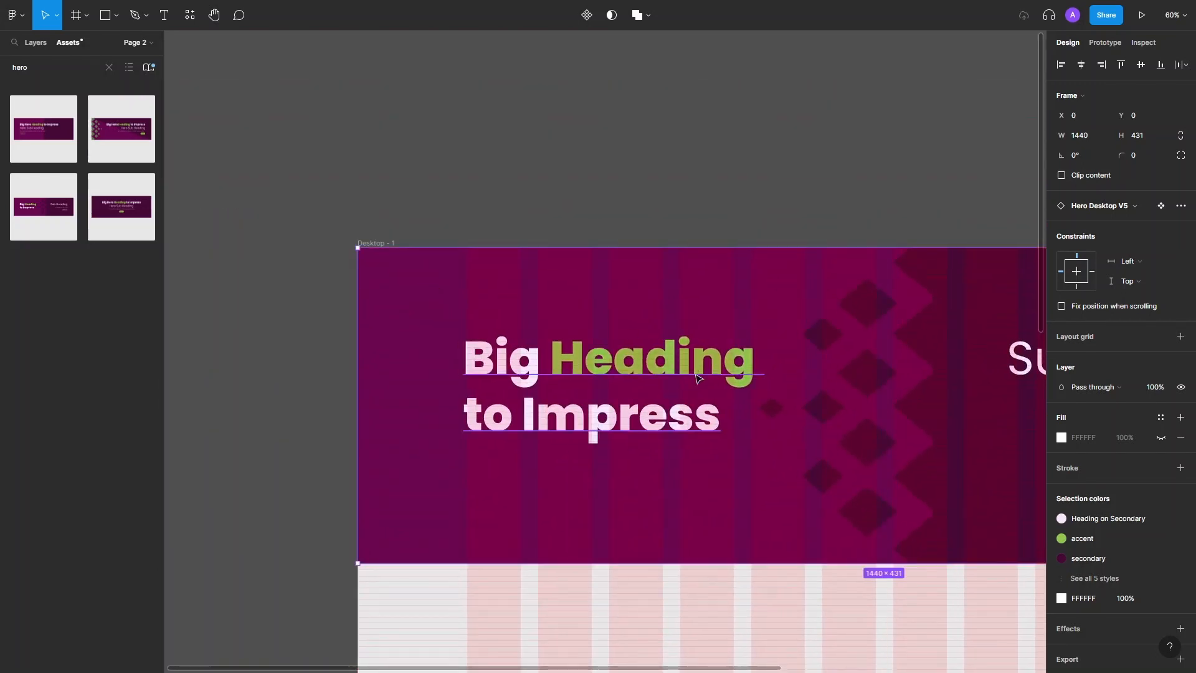
- Clear the asset search, deselect the hero component and expand the Giudes group of local components
scroll(698, 381, down, 3)
scroll(934, 531, down, 5)
scroll(934, 531, right, 4)
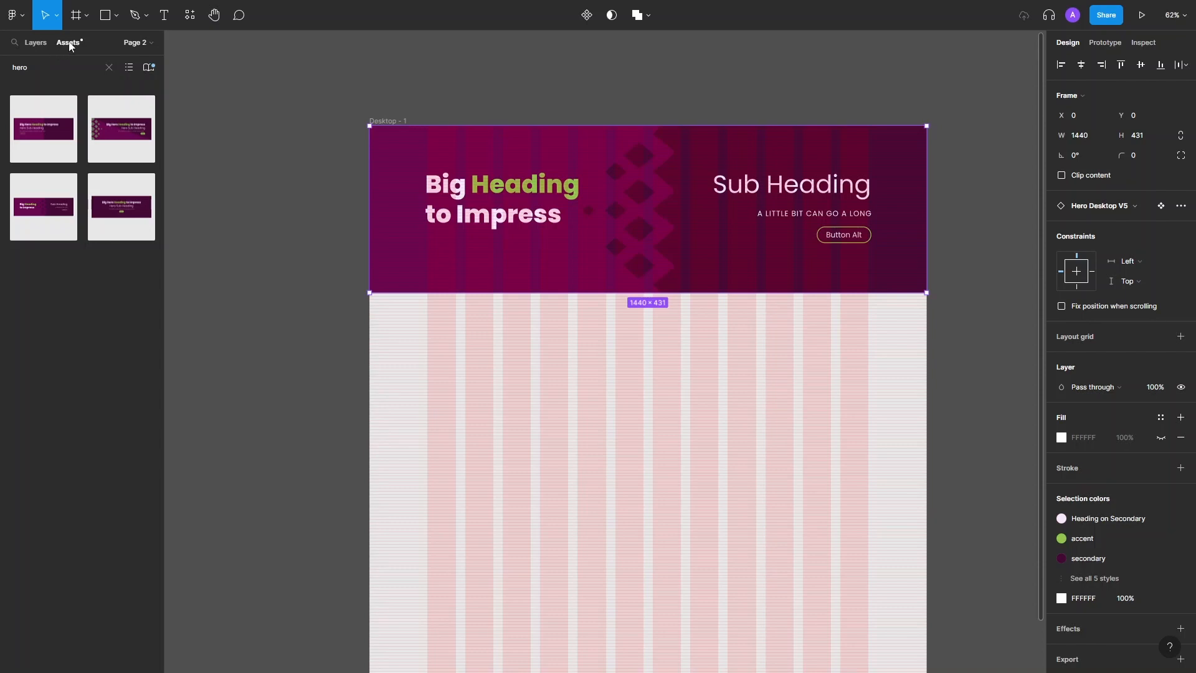
double_click(19, 67)
key(BackSpace)
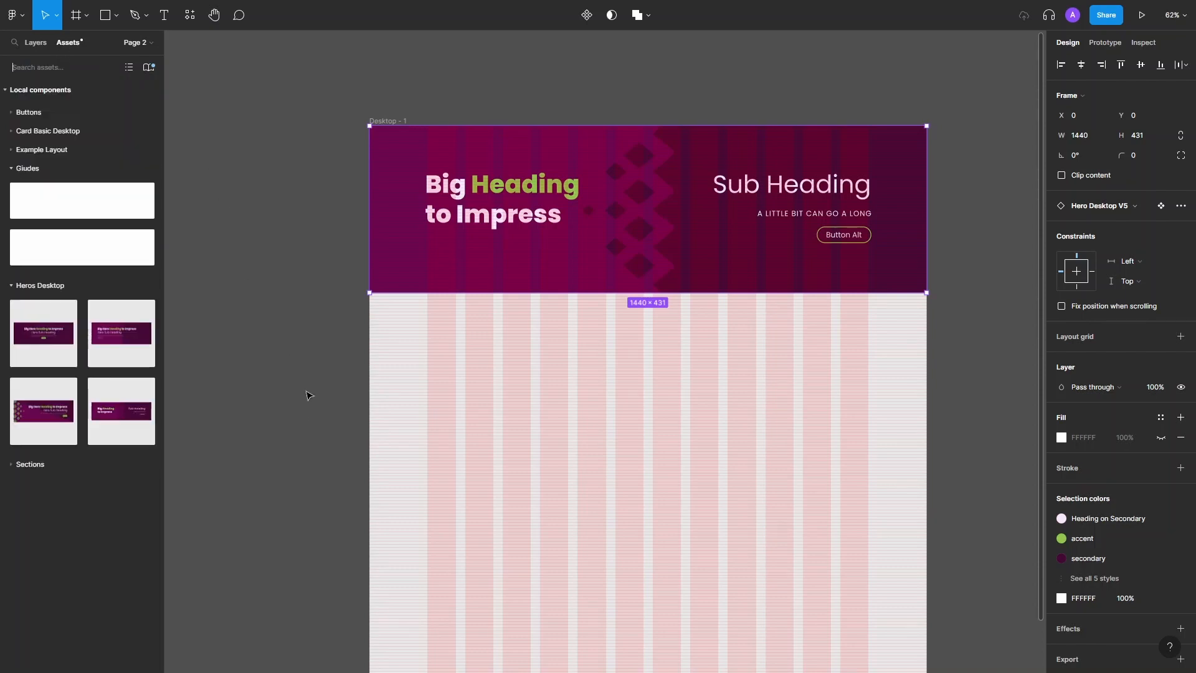
click(33, 169)
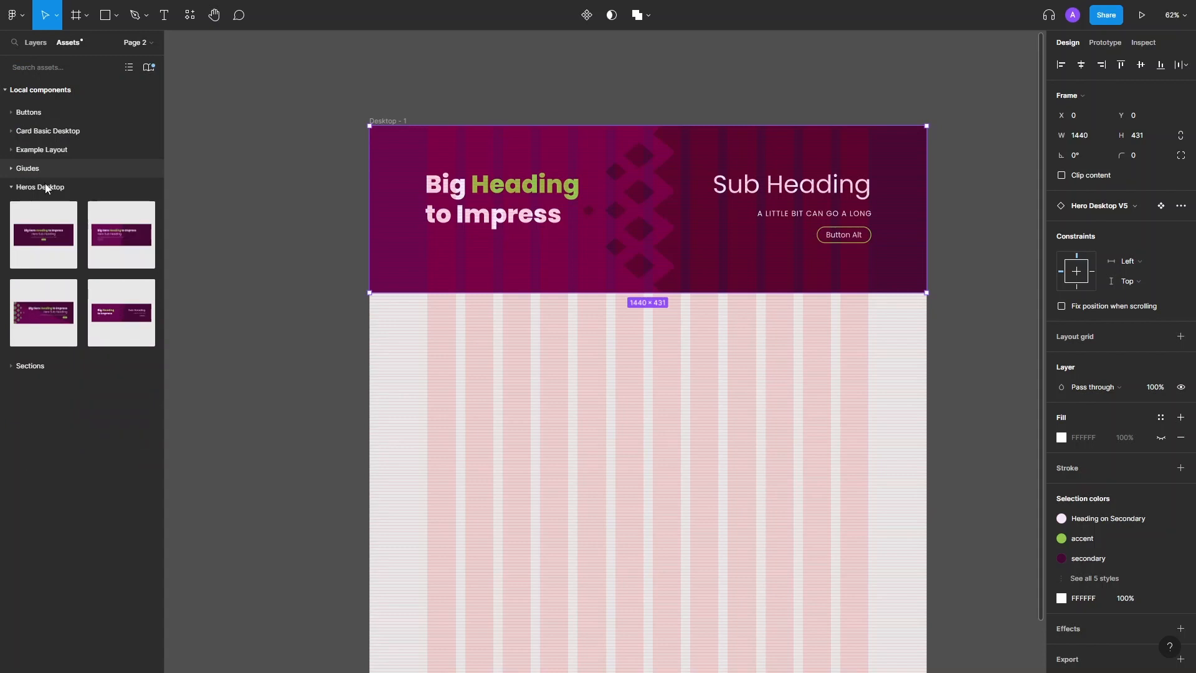
key(Escape)
click(31, 169)
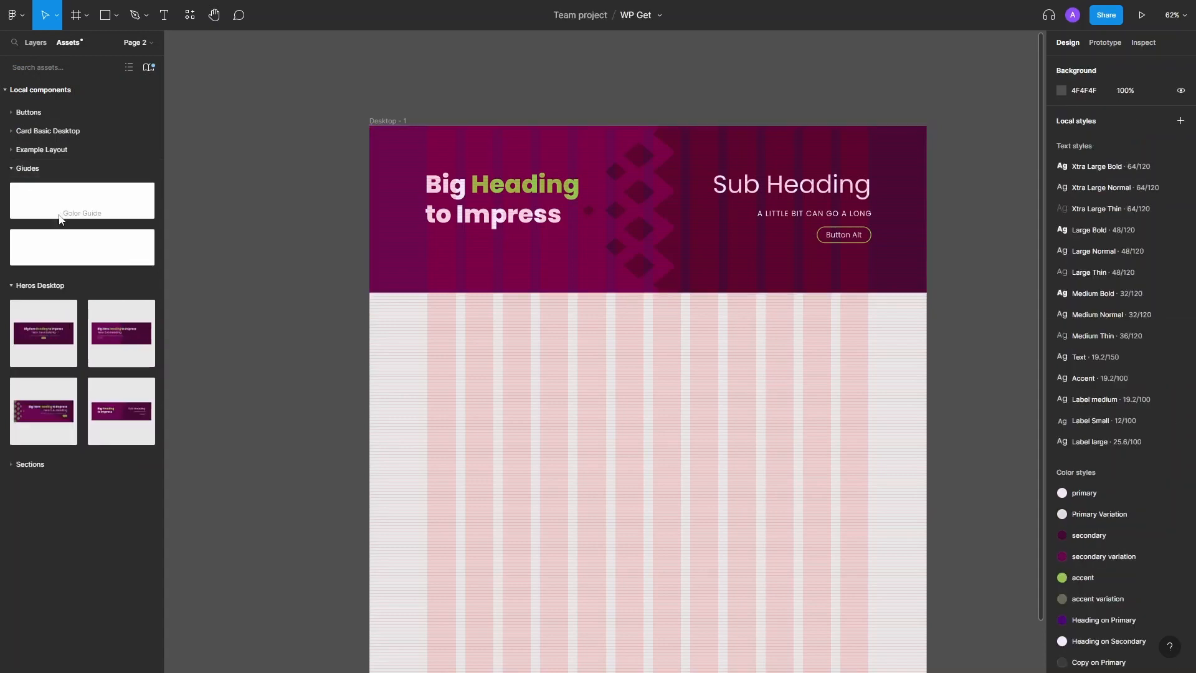
- View the Spacing Check boxes main component on the Components Template page, then return to the assets on Page 2
click(92, 260)
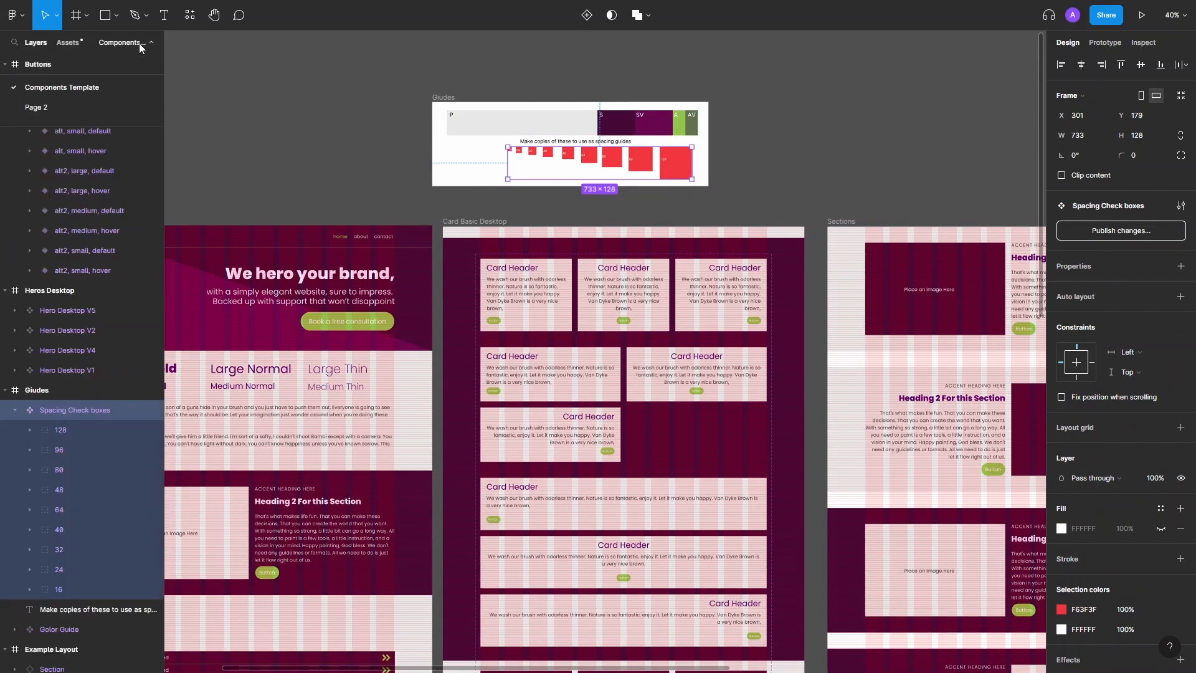
click(42, 107)
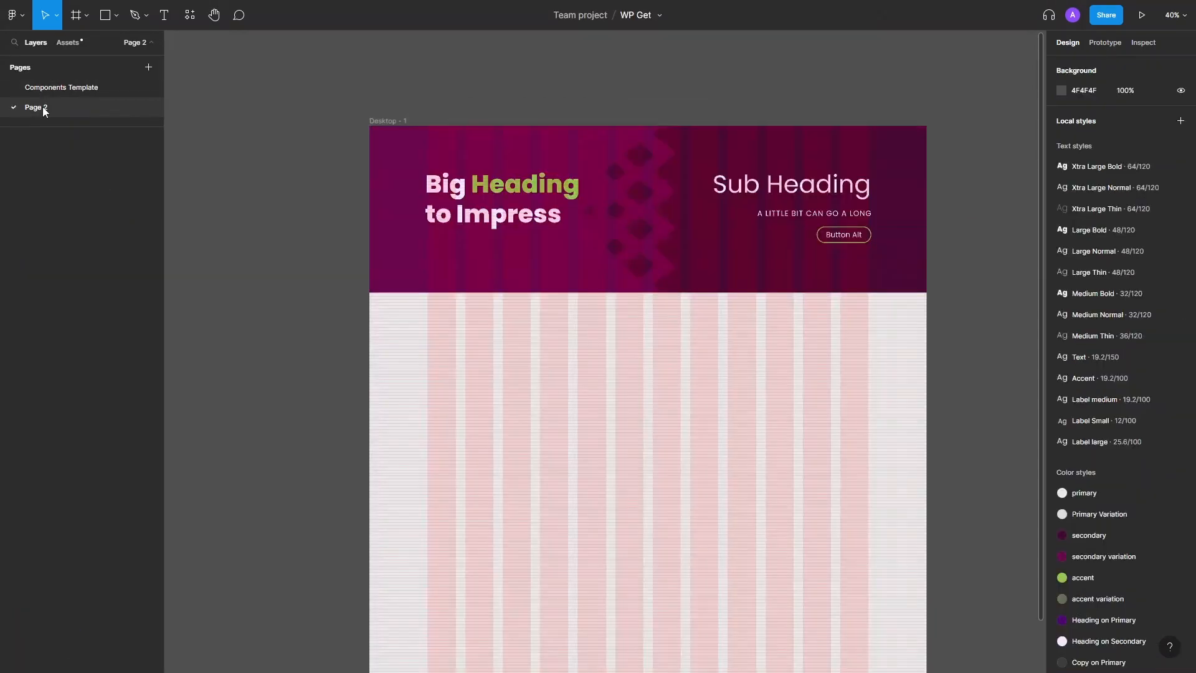
click(73, 45)
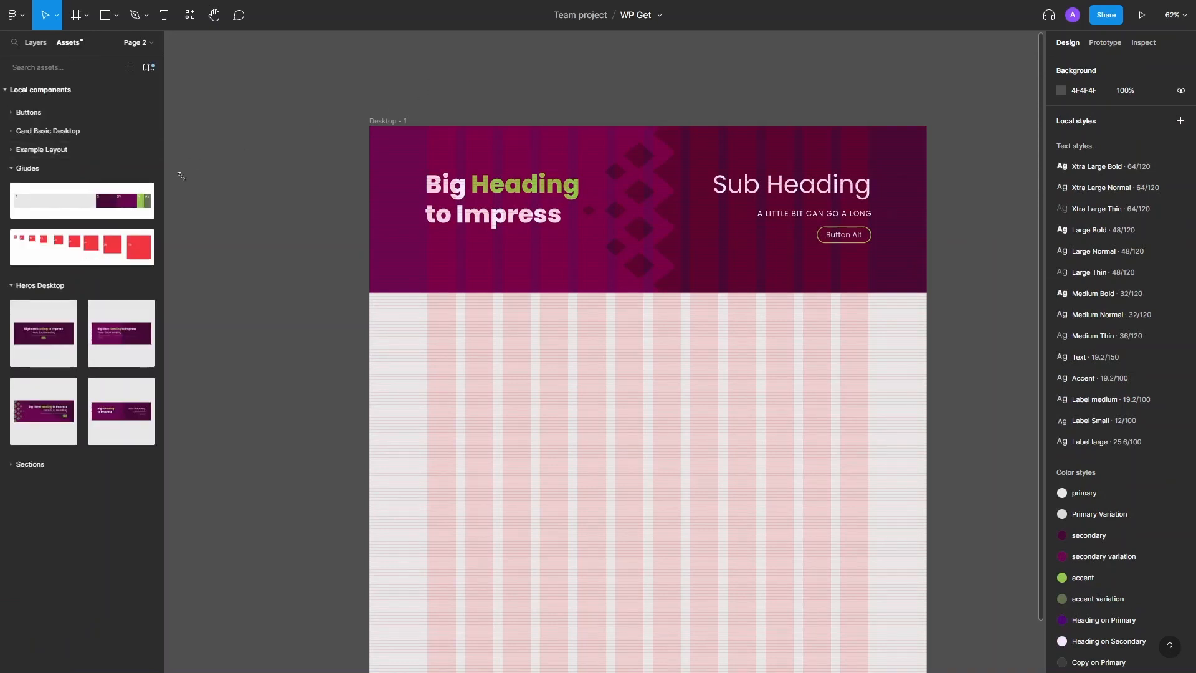
- Place the Color Guide component above the desktop frame near its upper-left corner, at about X -707, Y -719
drag(182, 176, 657, 90)
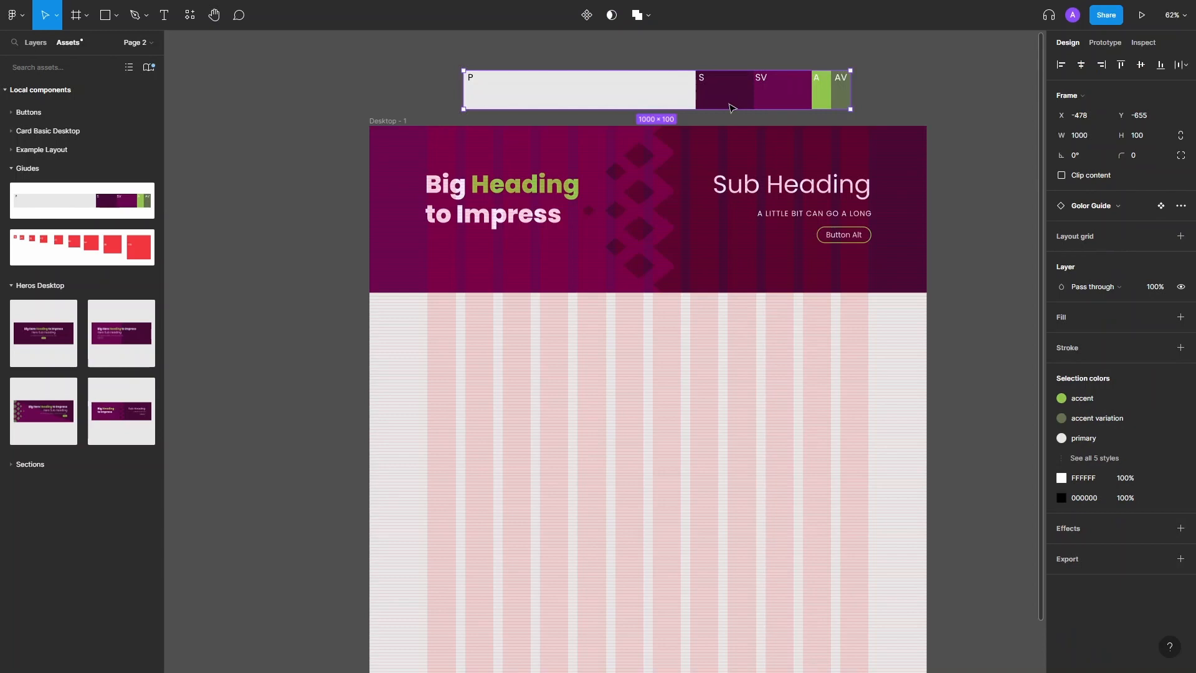
drag(732, 108, 646, 76)
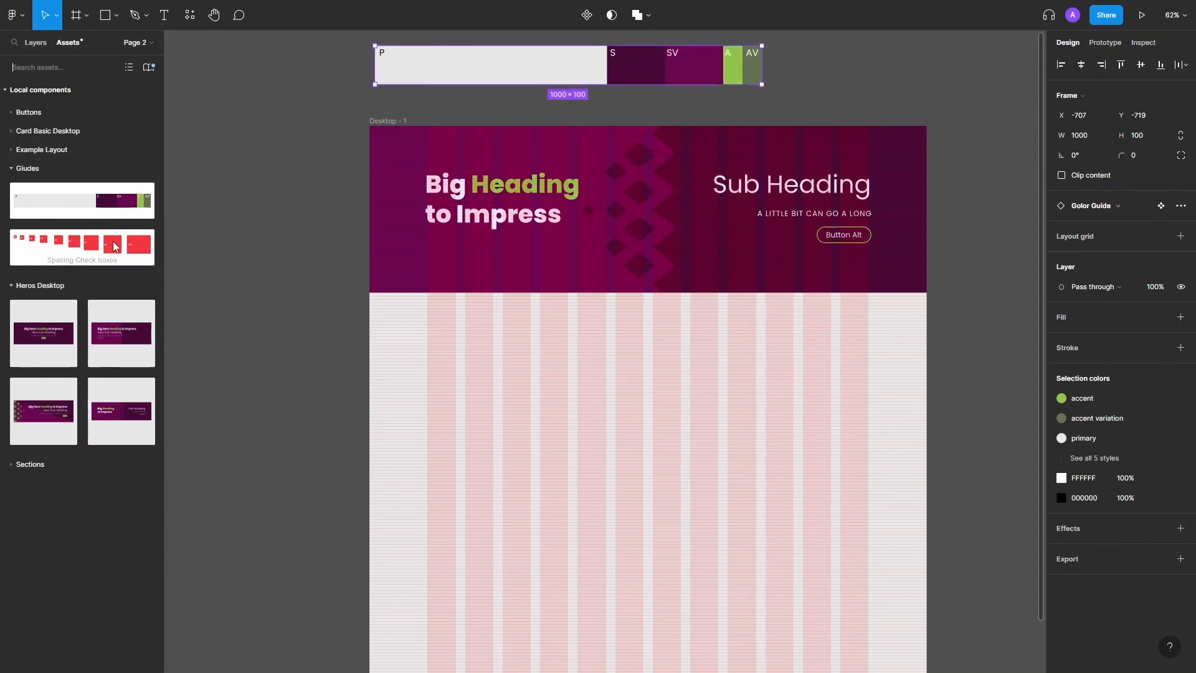
- Place the Spacing Check boxes component above the desktop frame, just beyond the right end of the Color Guide
click(338, 157)
drag(865, 79, 865, 78)
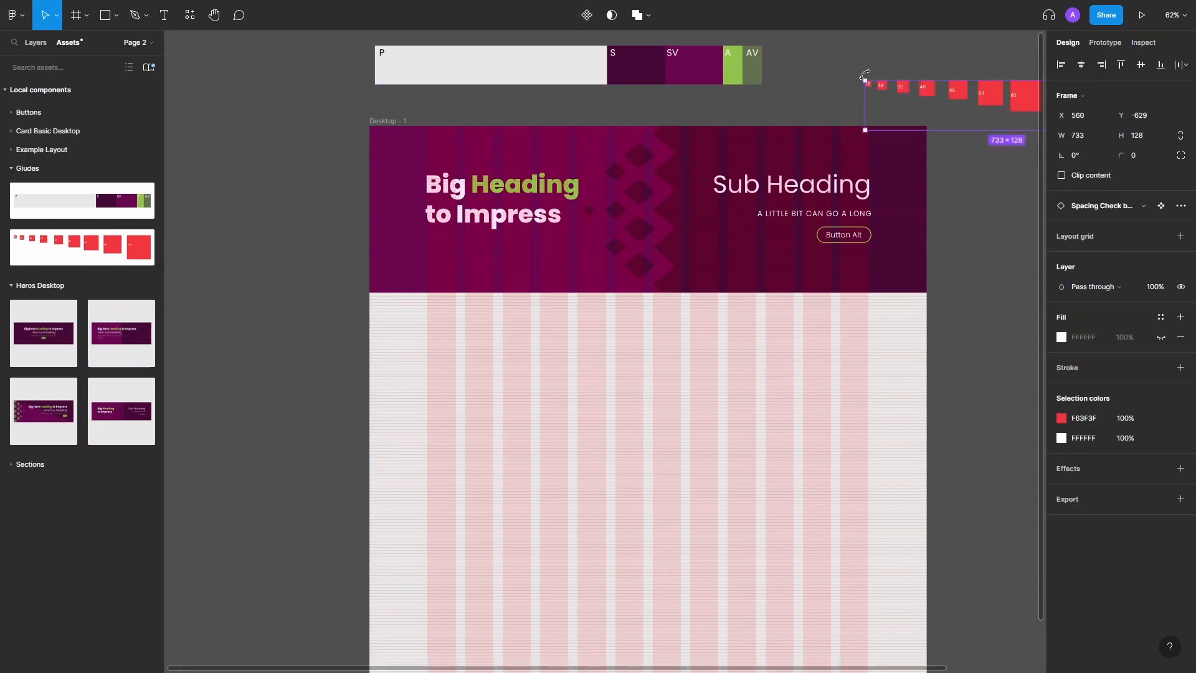
drag(964, 101, 890, 80)
drag(957, 173, 859, 163)
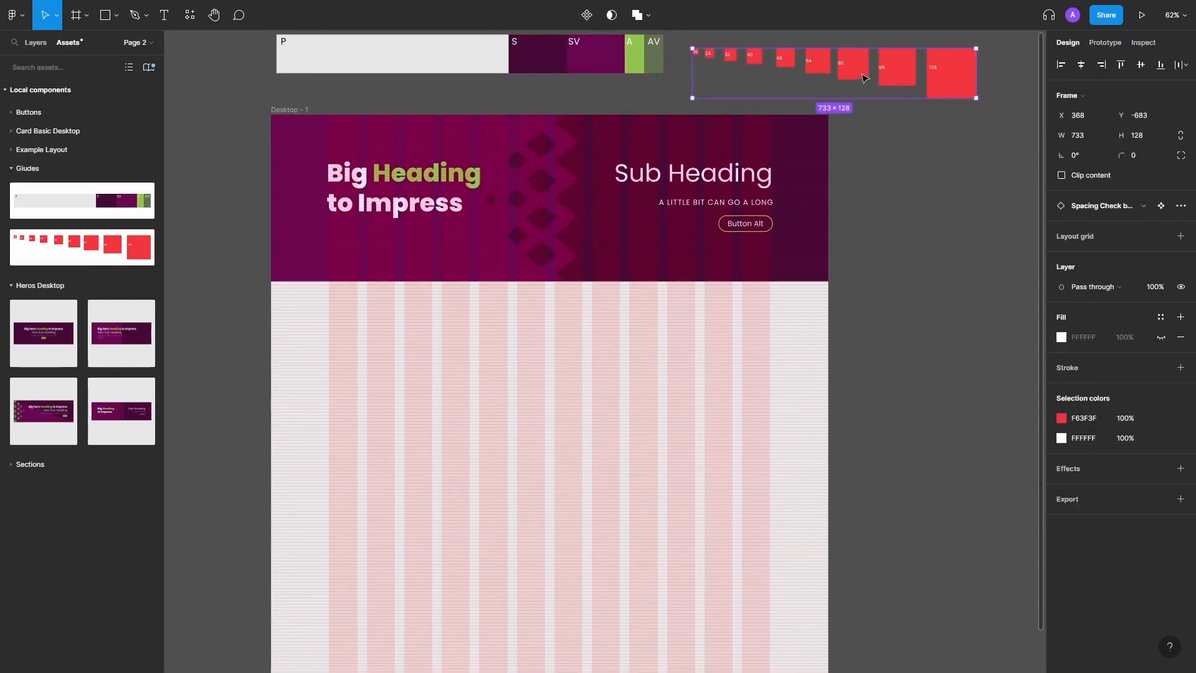
drag(863, 75, 847, 64)
click(915, 184)
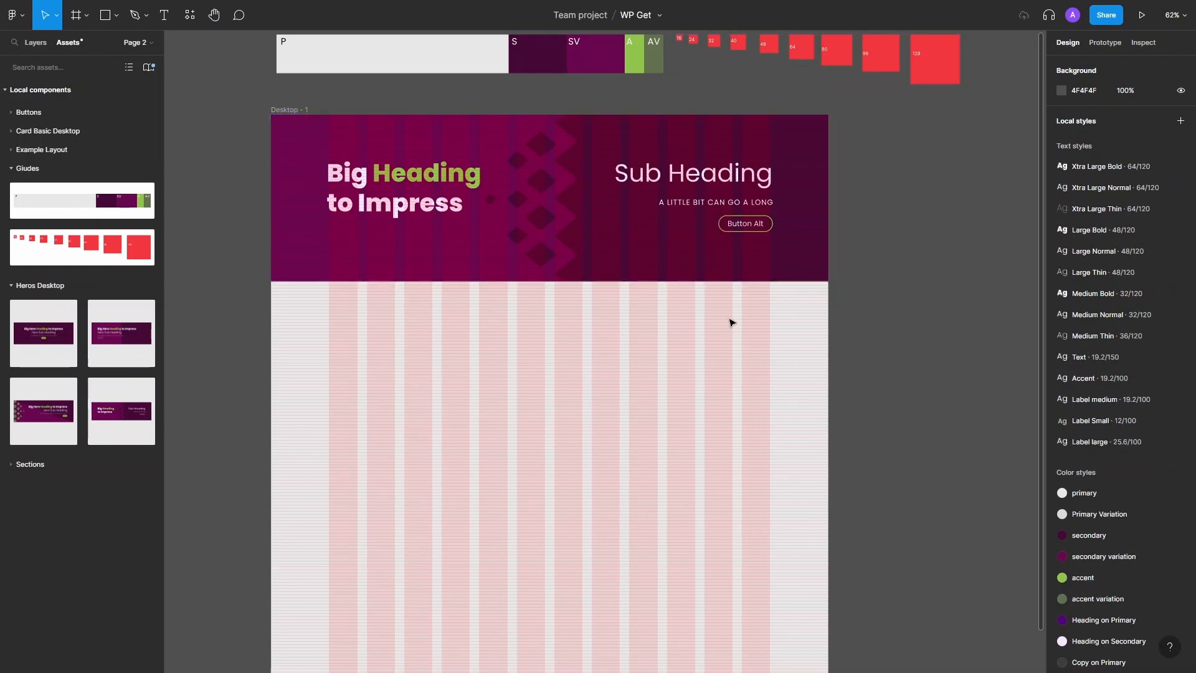
- Copy the 64 px spacing box into the desktop frame, flush against the hero's lower edge at X 714, Y 431
double_click(801, 55)
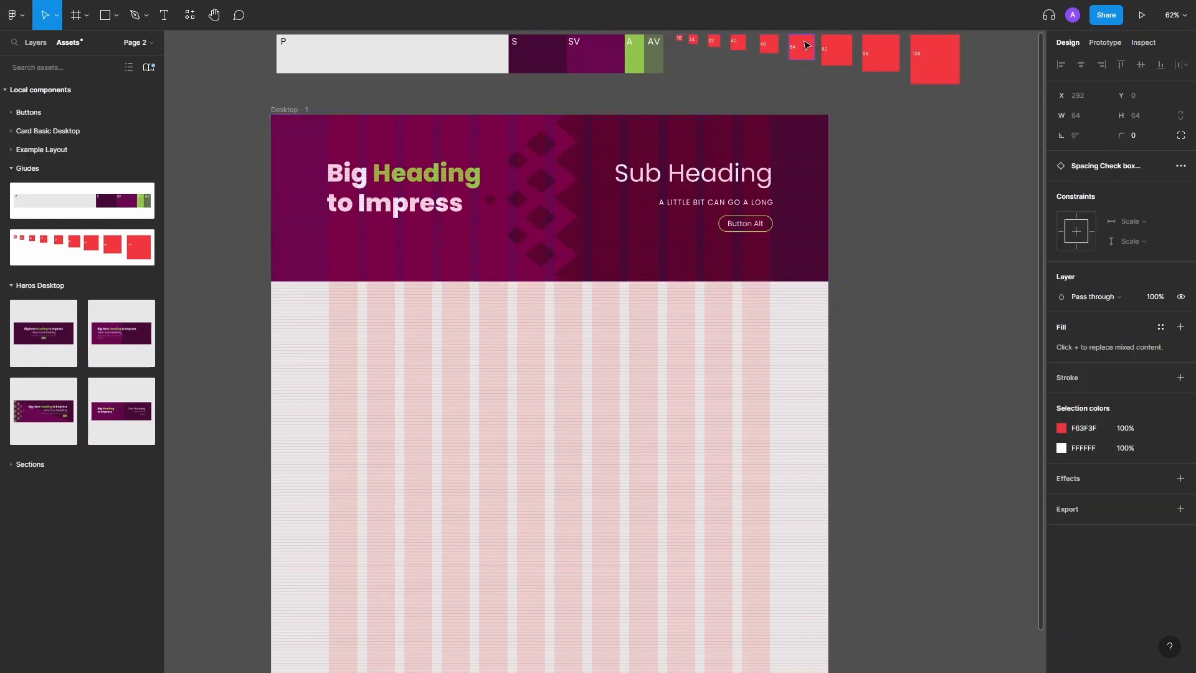
drag(808, 45, 565, 293)
scroll(570, 337, up, 3)
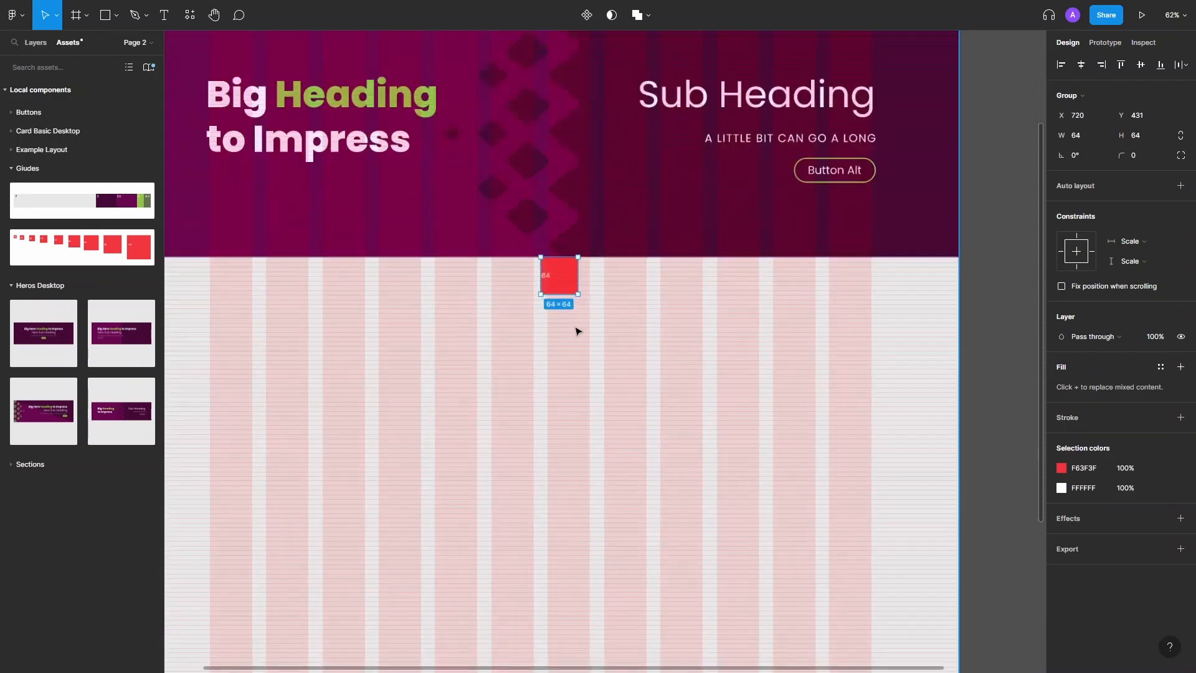
scroll(578, 331, up, 2)
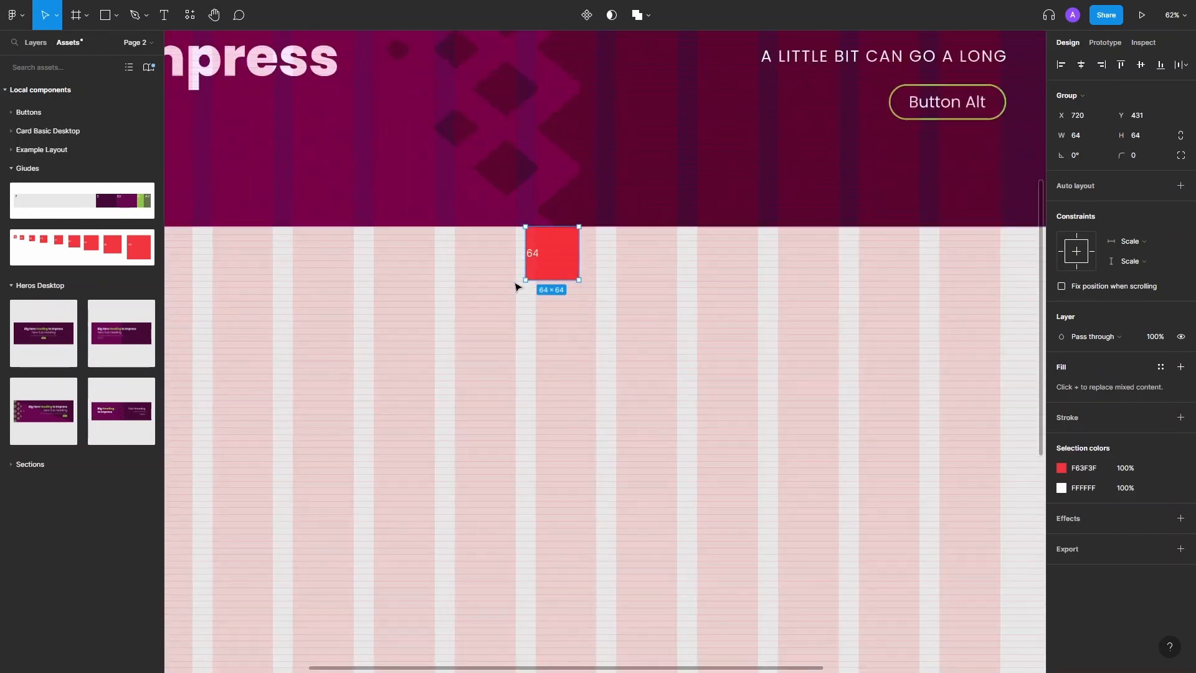
scroll(516, 278, up, 2)
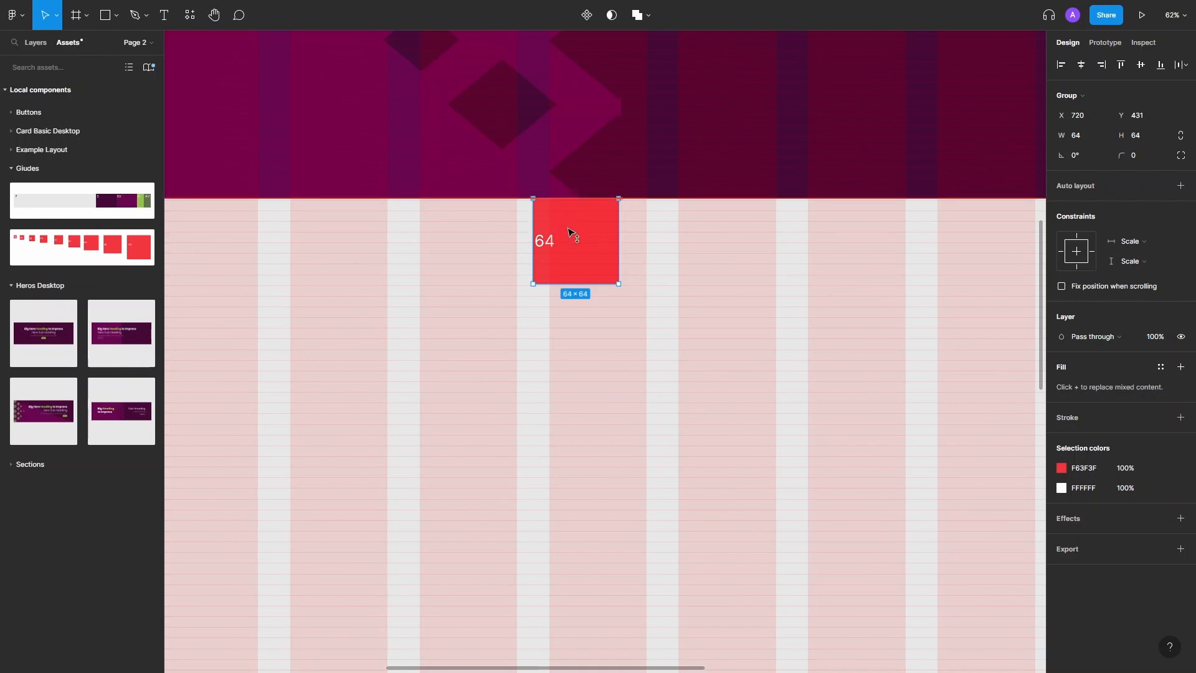
mouse_move(569, 232)
mouse_down()
mouse_move(568, 243)
mouse_move(564, 223)
mouse_up()
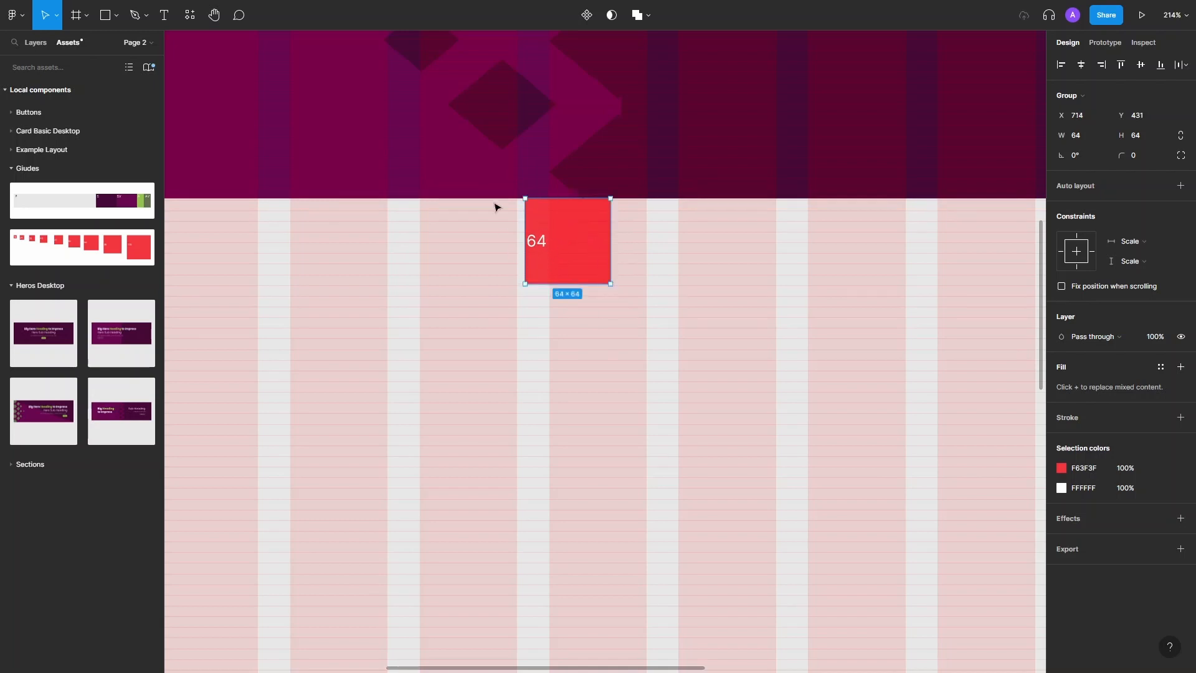
- Add a text layer reading "Page title Text" in the empty area below the hero, at about X 526, Y 622
scroll(565, 355, down, 5)
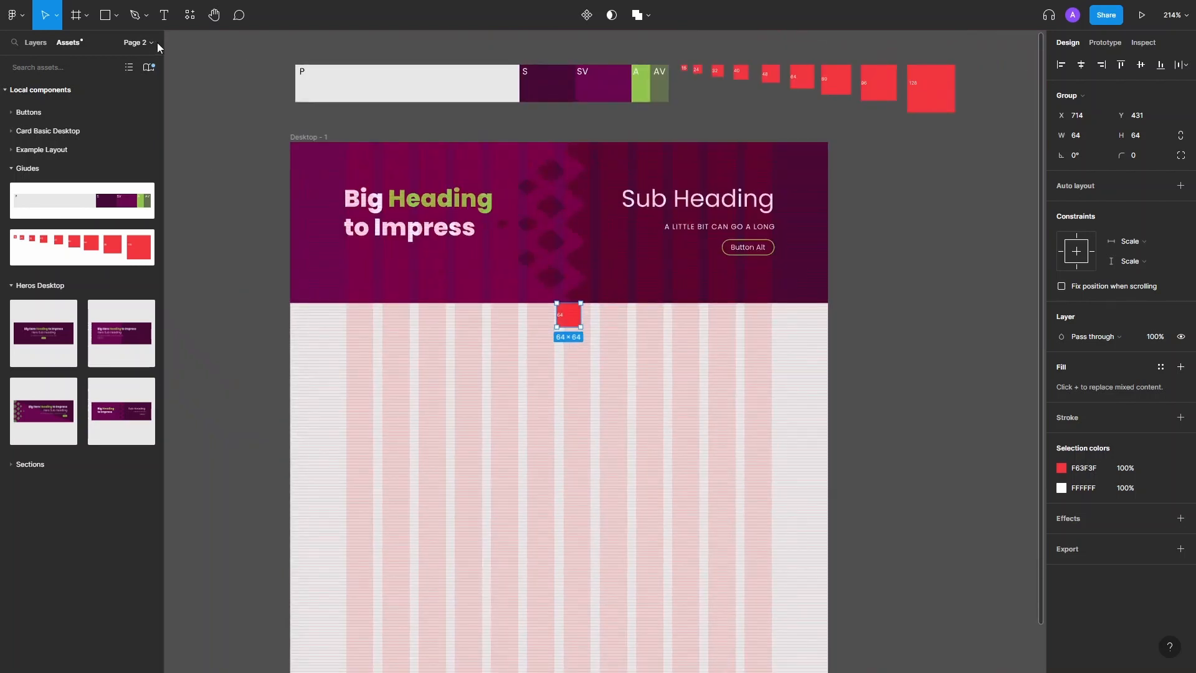
click(164, 16)
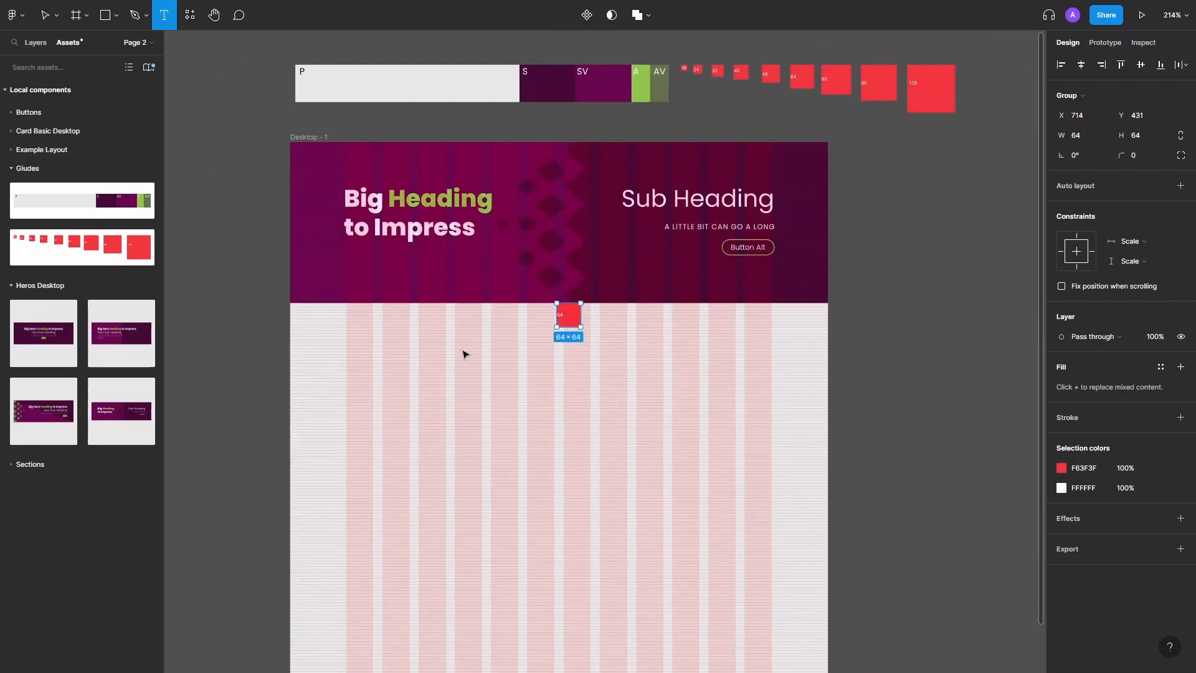
click(487, 376)
text(Page)
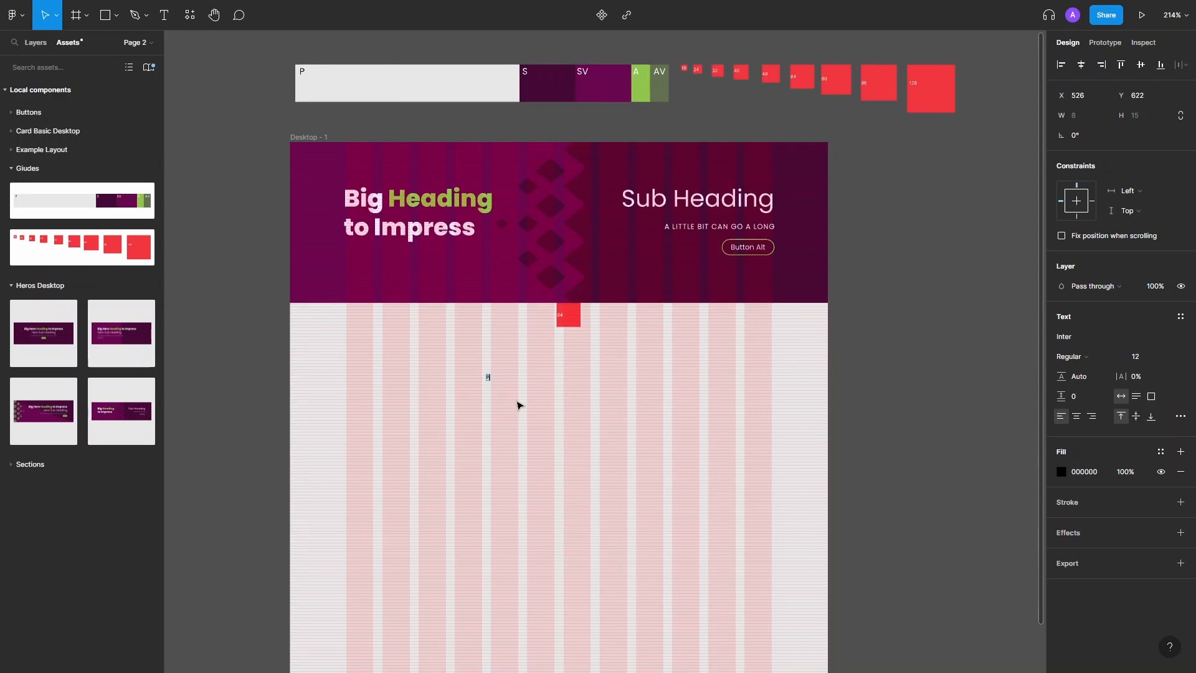
text( 1)
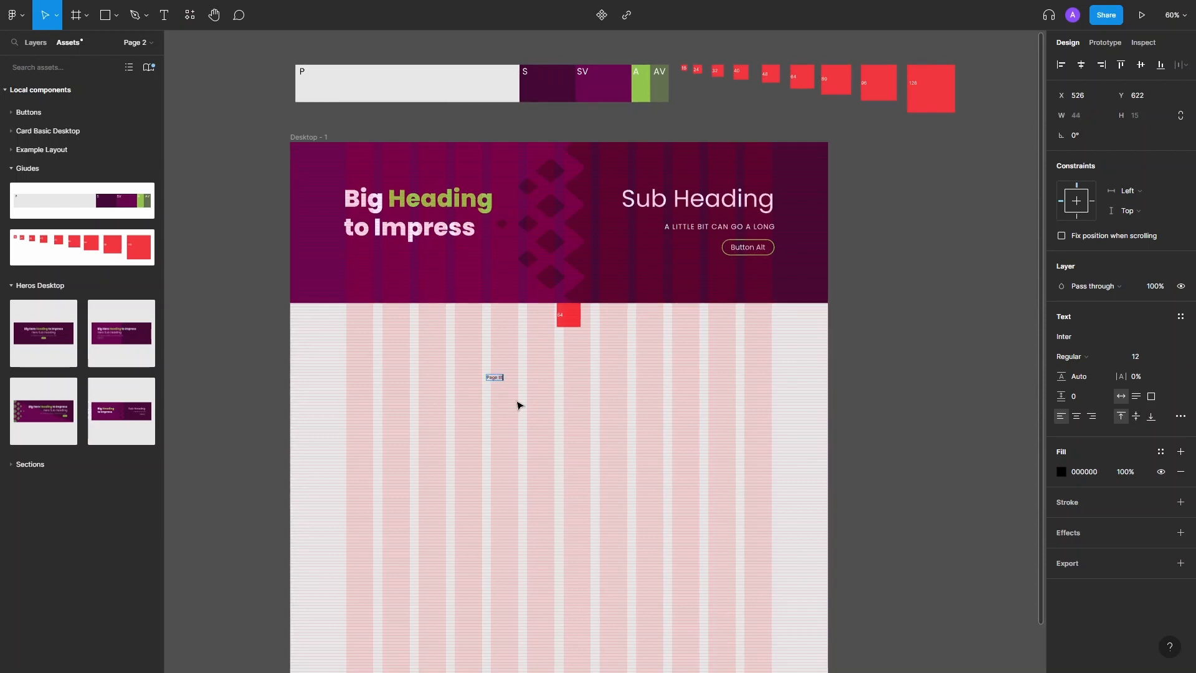
text(le)
key(BackSpace)
key(BackSpace)
key(Escape)
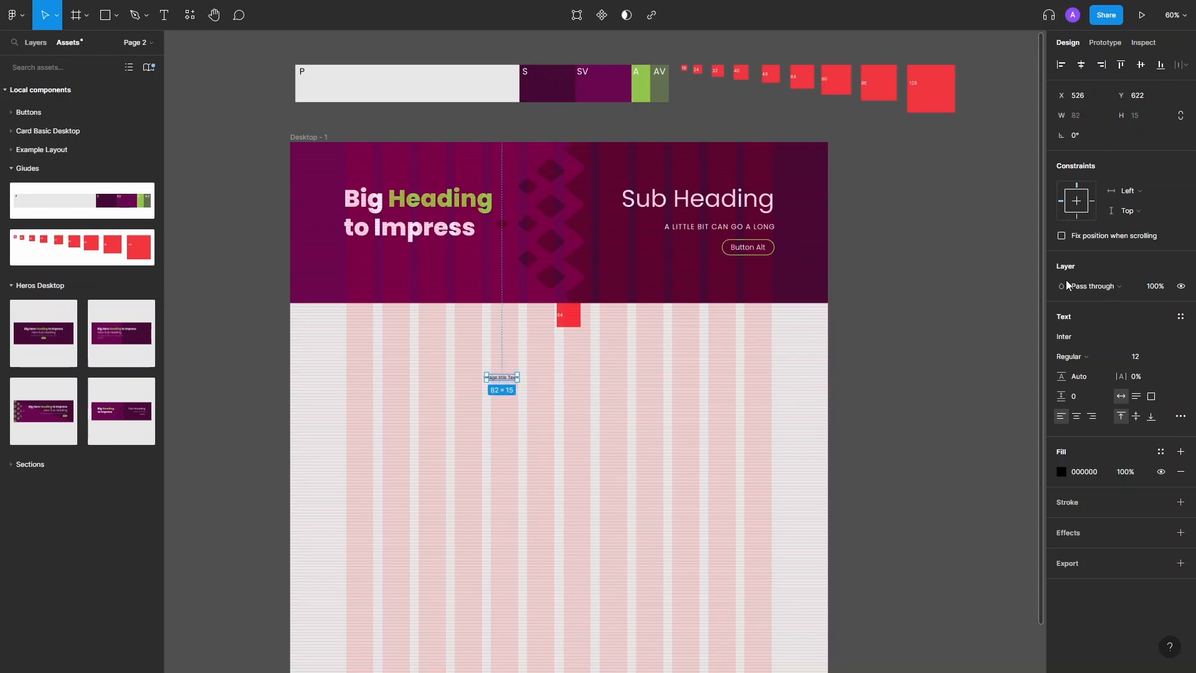
- Apply the Xtra Large Bold text style and the Heading on Primary color style to the page title
click(1184, 319)
click(1131, 394)
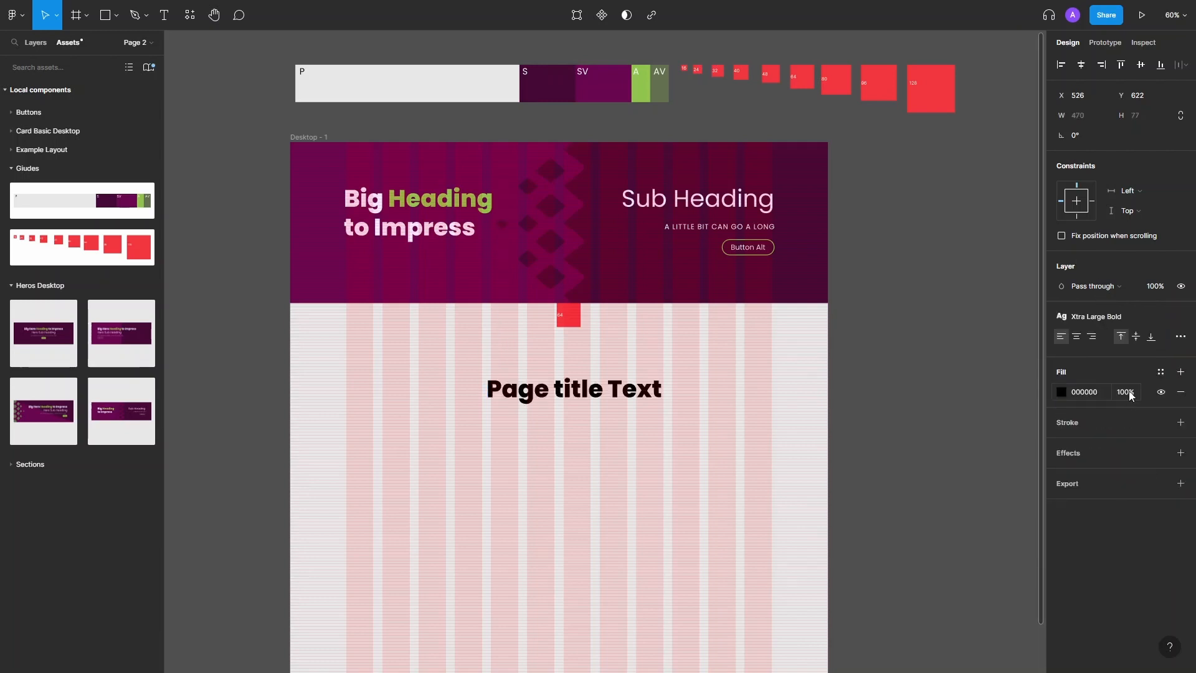
click(1162, 372)
scroll(1152, 489, down, 3)
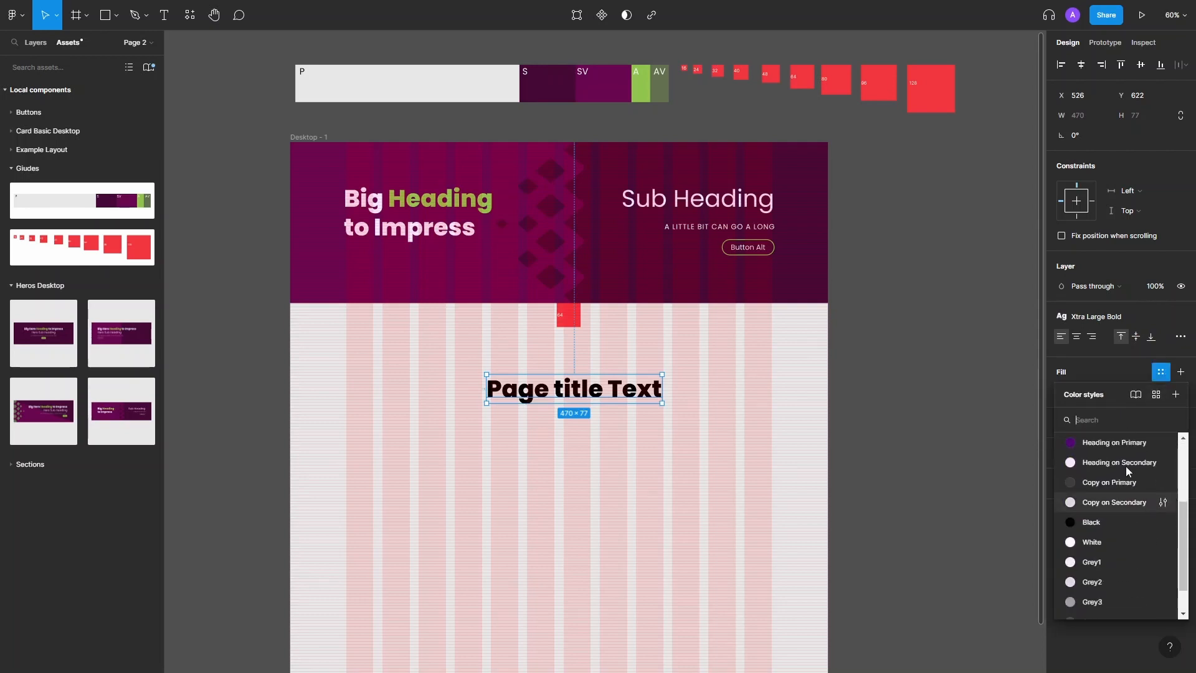
click(1115, 443)
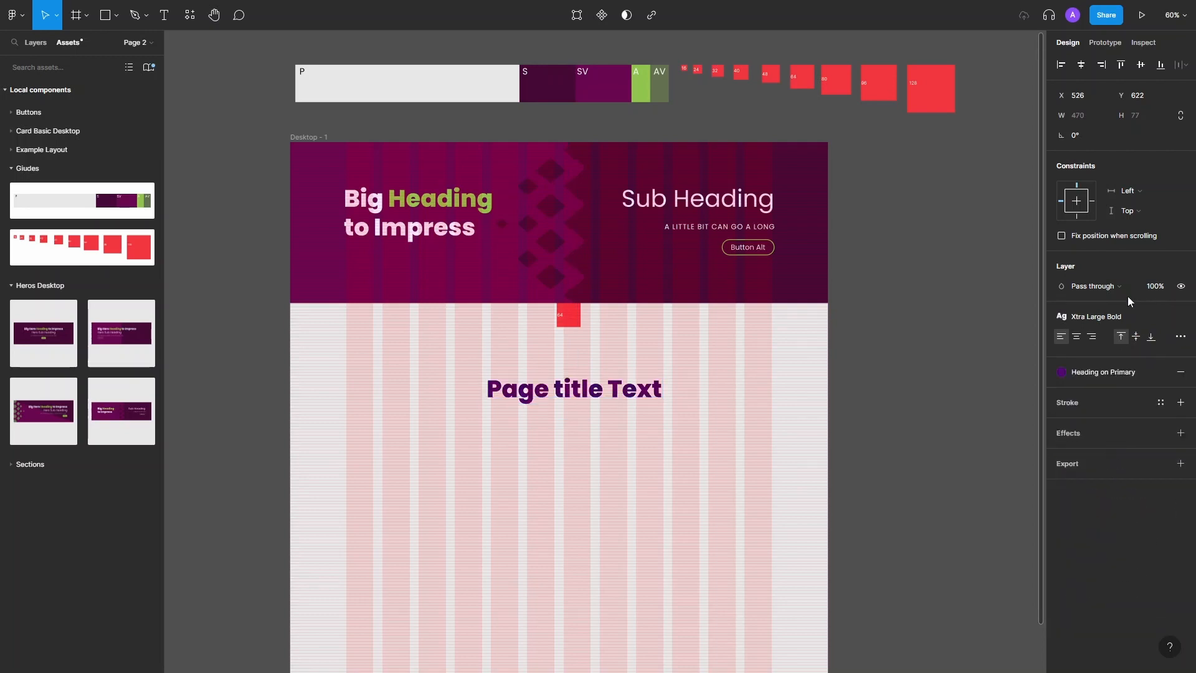
- Center the page title horizontally in the frame and position it just beneath the 64 px spacing box, at X 485, Y 488
click(1082, 66)
drag(571, 399, 577, 350)
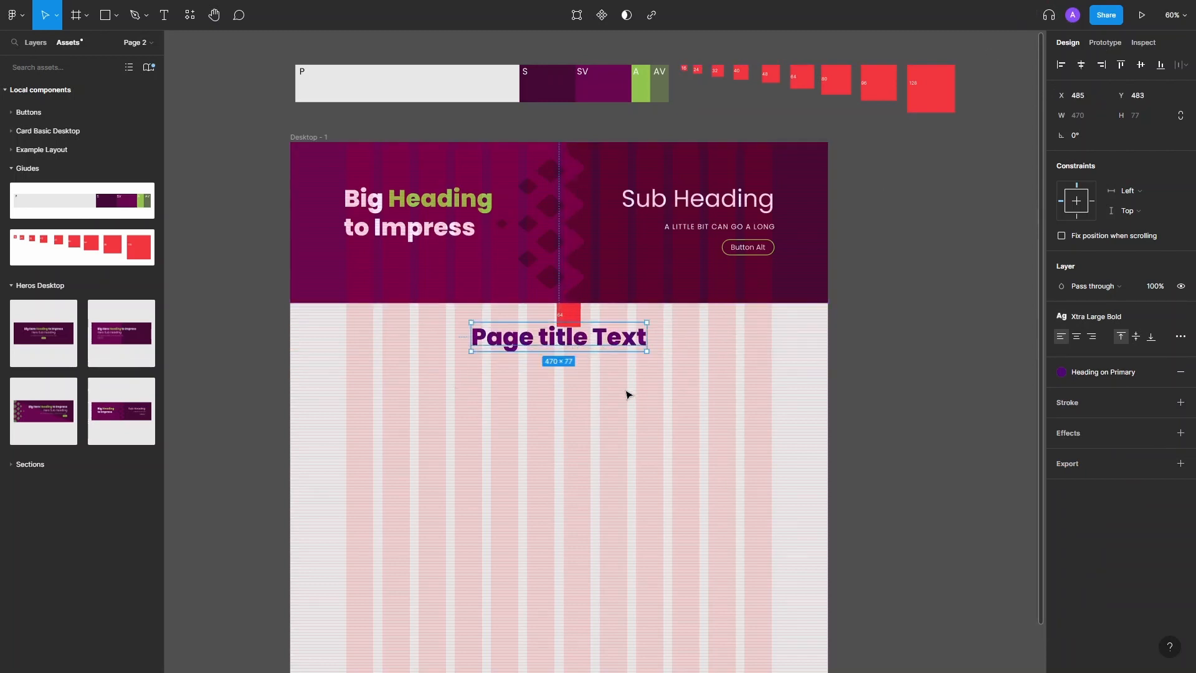
scroll(581, 360, up, 5)
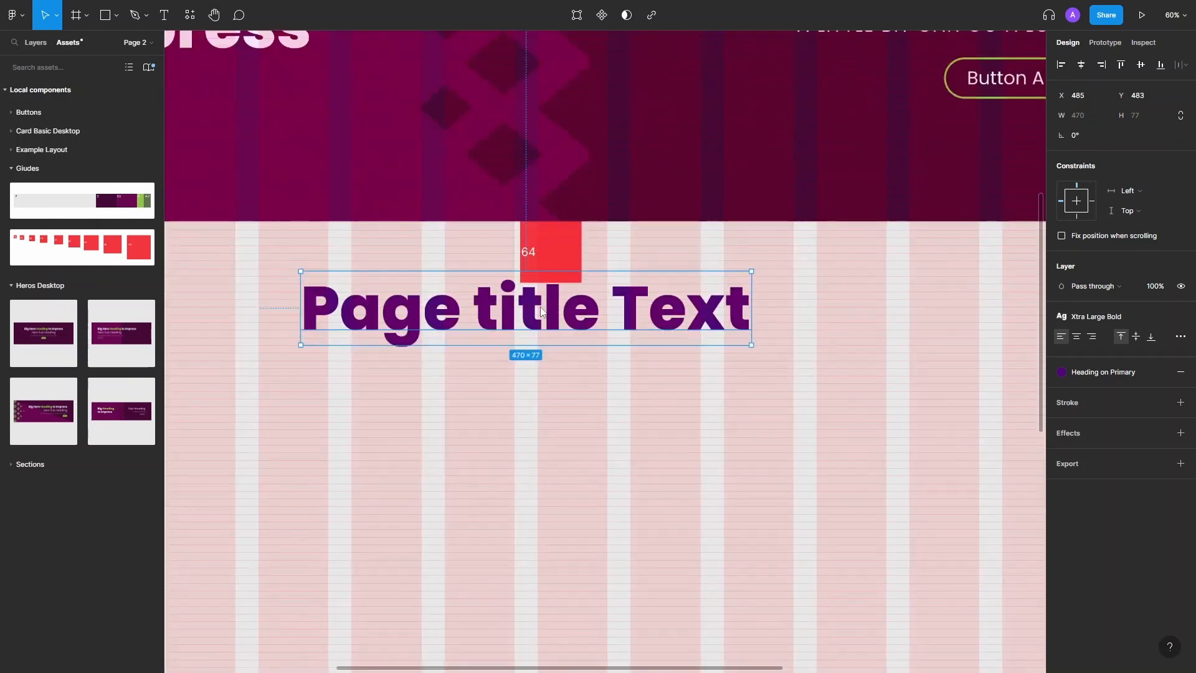
drag(551, 310, 552, 313)
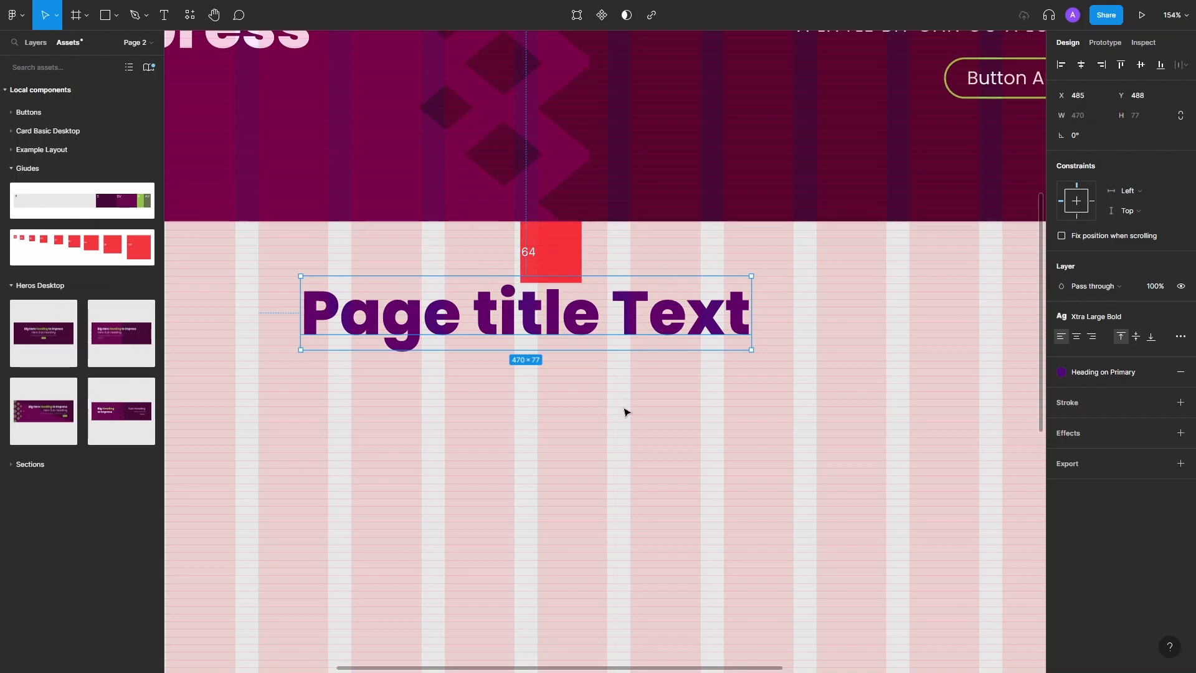
- Delete the 64 px spacing box between the hero and the page title
click(560, 250)
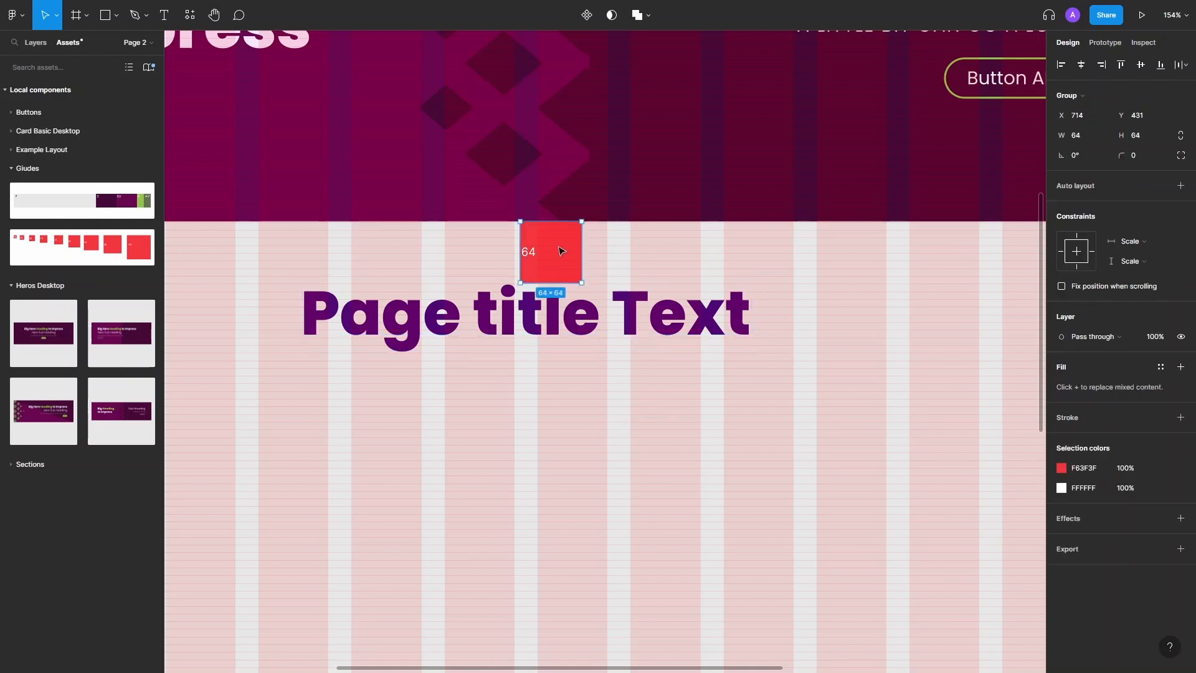
key(Delete)
key(shift+0)
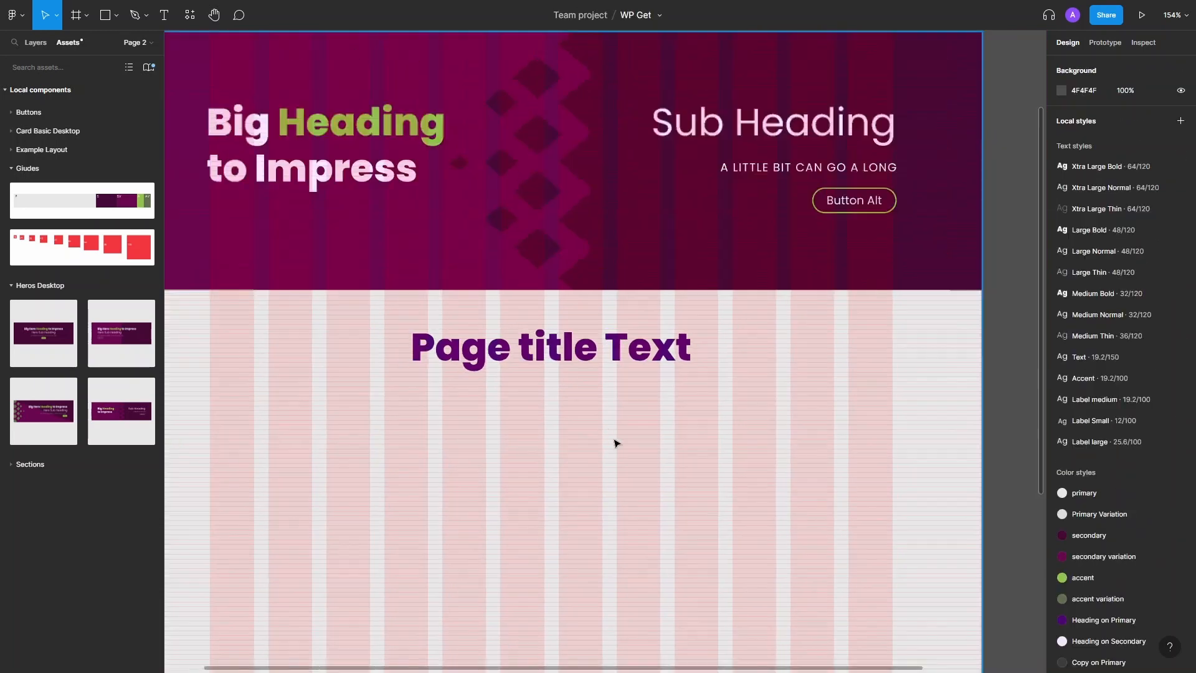
- Search the assets for "section" and place the left-image Section component below the page title at X 0, Y 565
scroll(615, 442, down, 3)
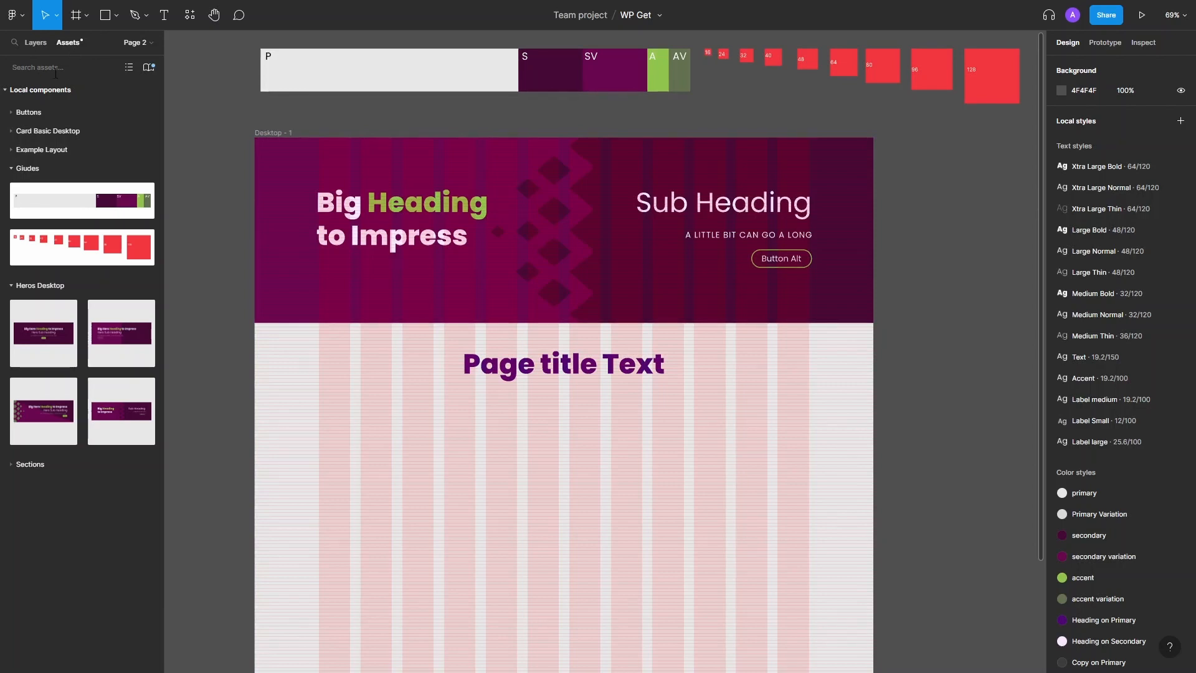
text(section)
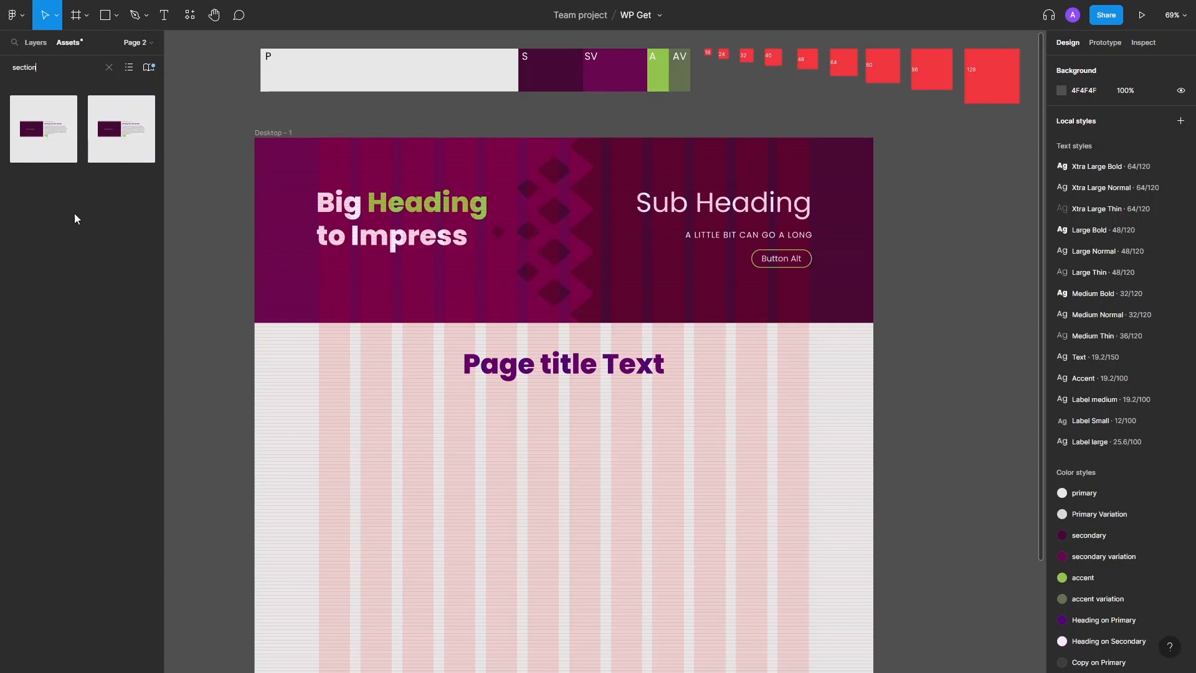
drag(45, 142, 507, 463)
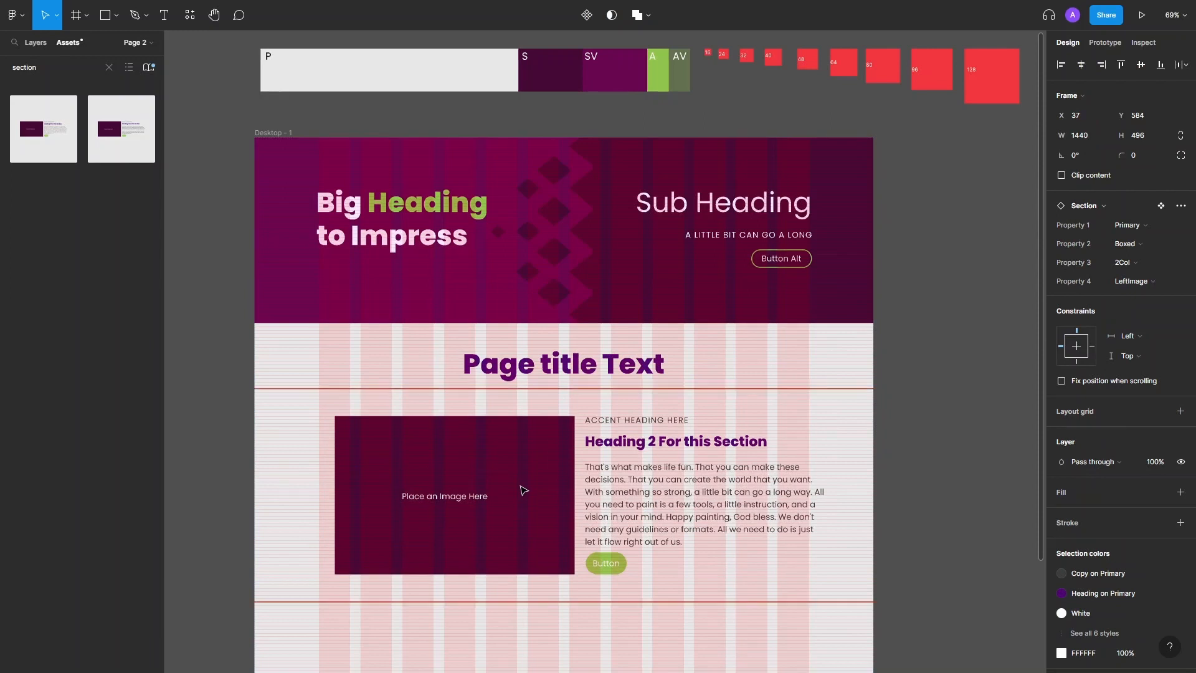
drag(523, 496, 512, 461)
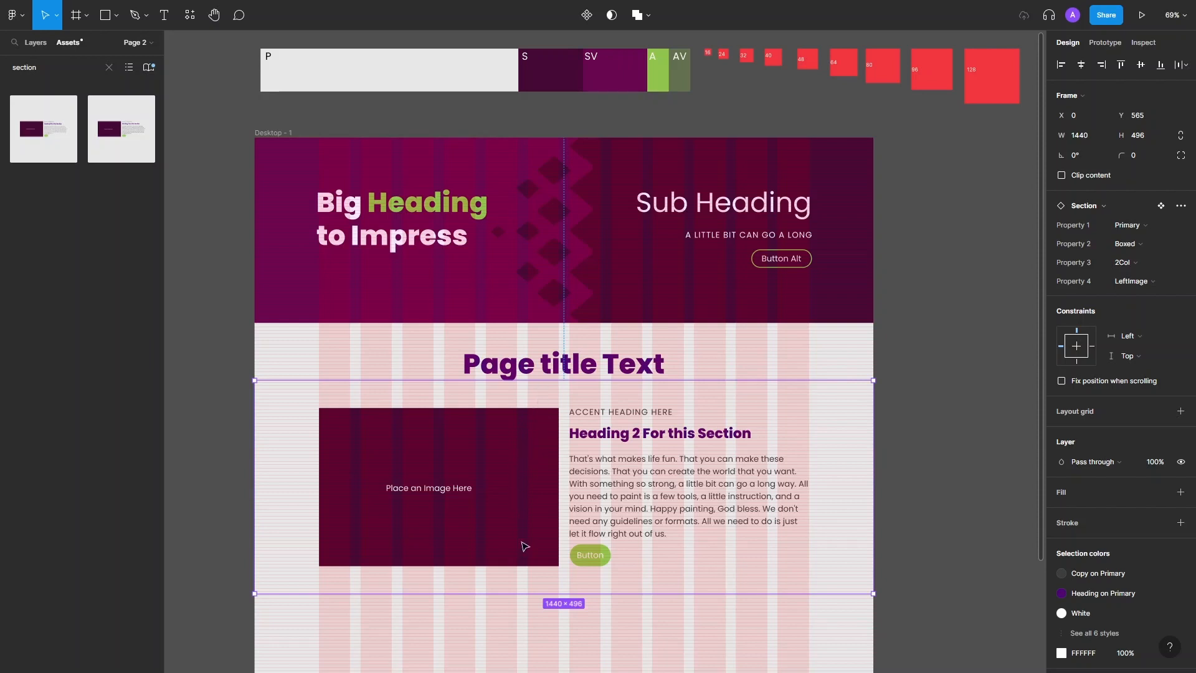
- Fine-tune the section's vertical position beneath the page title to Y 568, keeping X at 0
scroll(522, 416, left, 3)
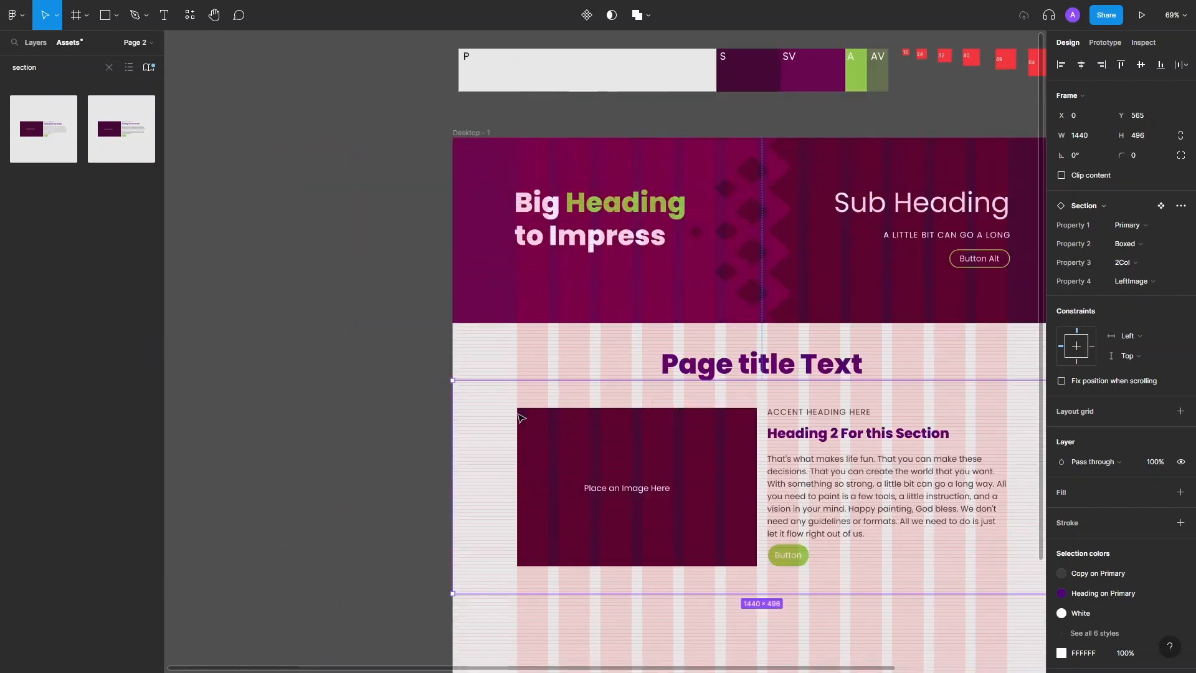
scroll(734, 437, right, 3)
scroll(529, 416, up, 5)
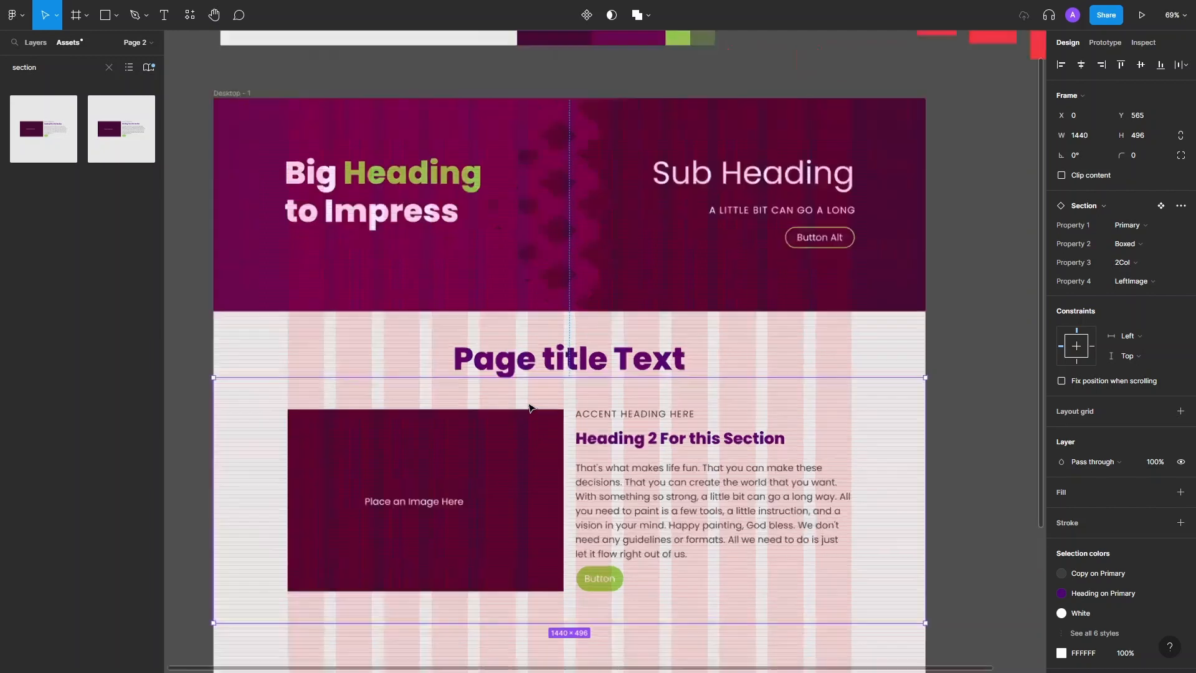
scroll(473, 358, up, 2)
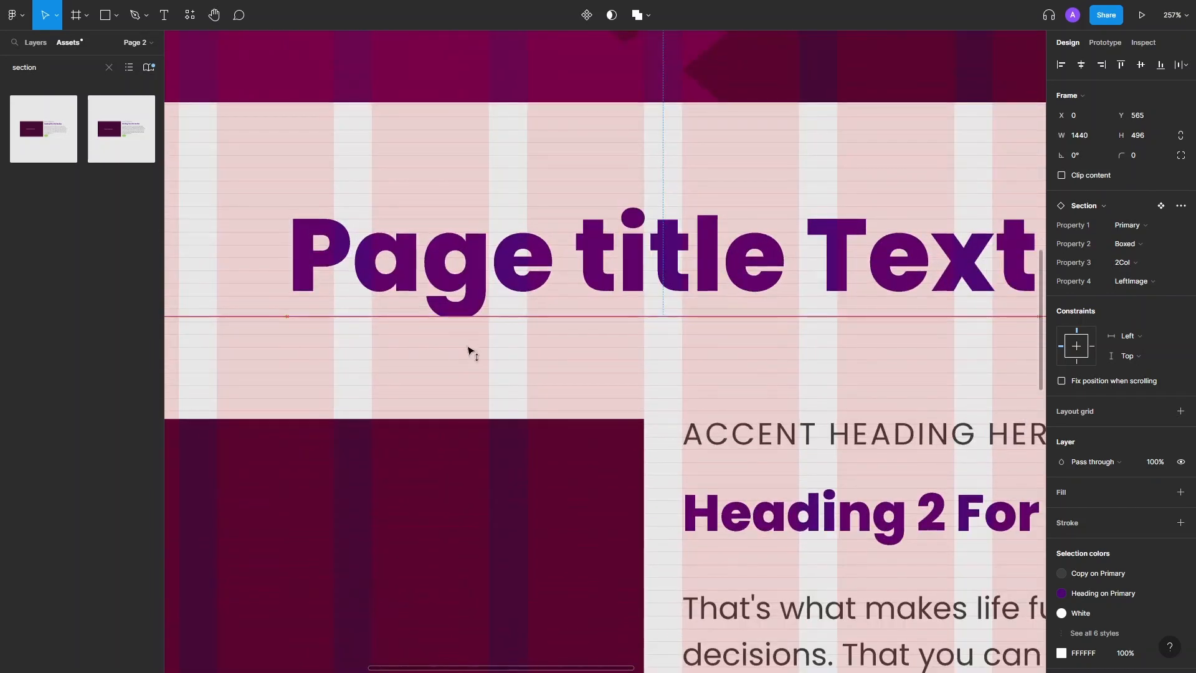
drag(469, 355, 509, 380)
- Switch the section's Property 4 variant to RightImage
scroll(498, 367, down, 4)
scroll(522, 396, down, 5)
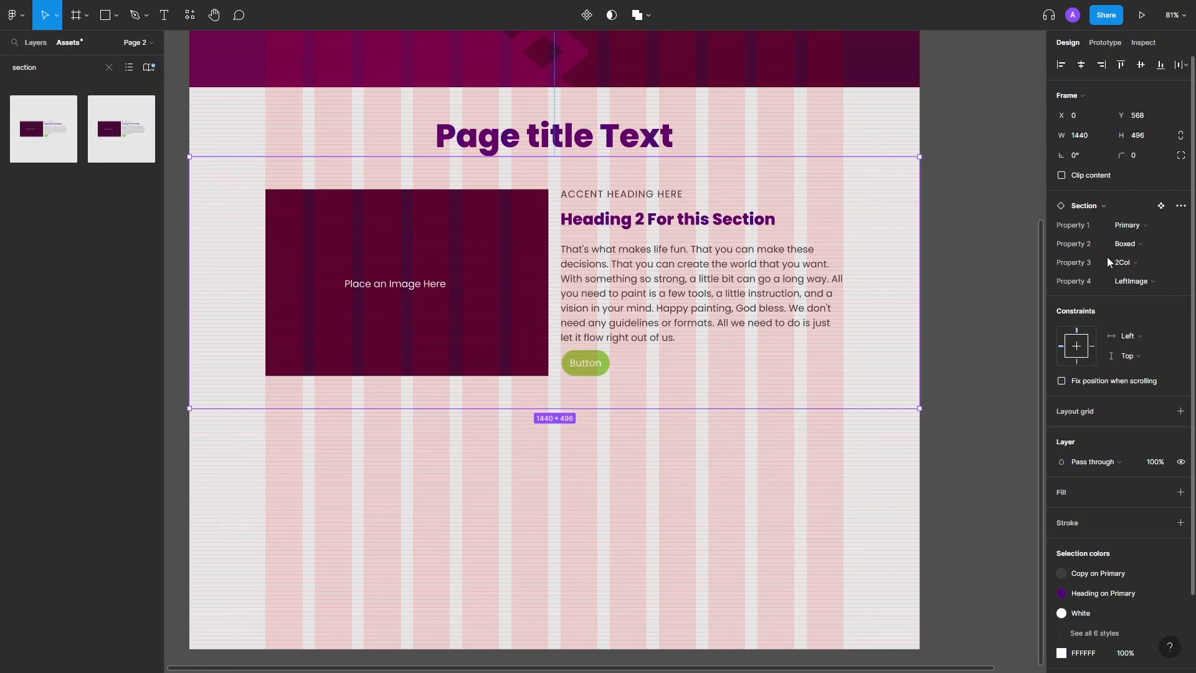
click(1172, 283)
click(1169, 298)
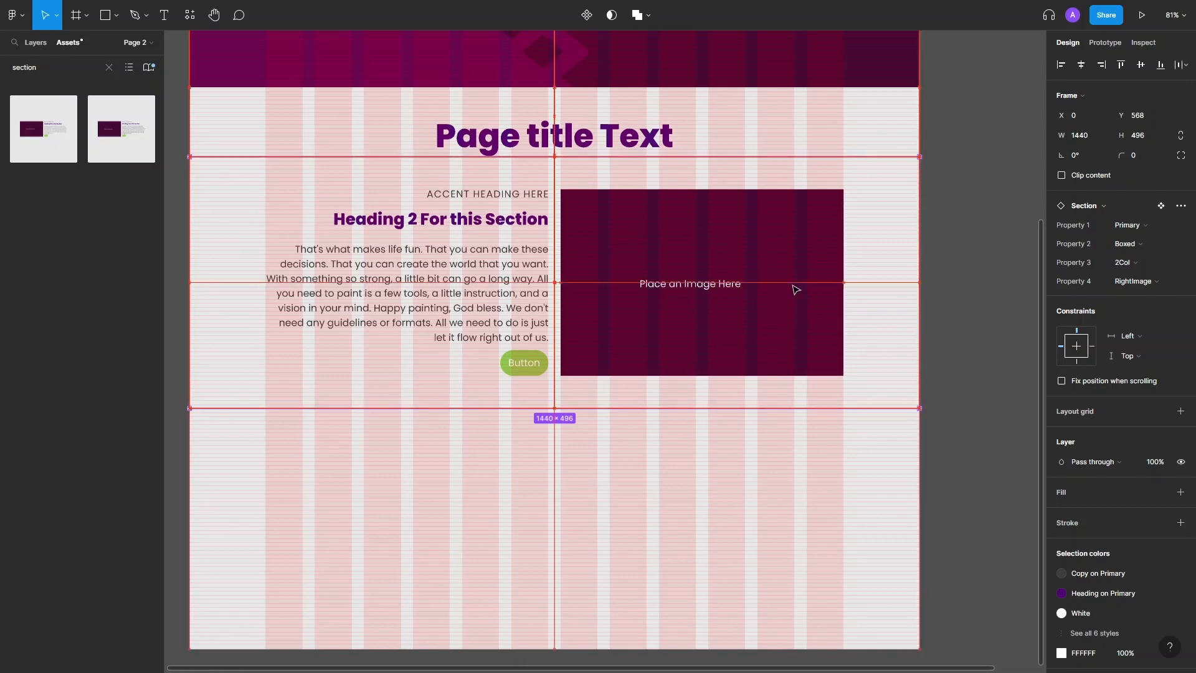
- Duplicate the section directly below the first one, at X 0, Y 1064
drag(795, 290, 787, 540)
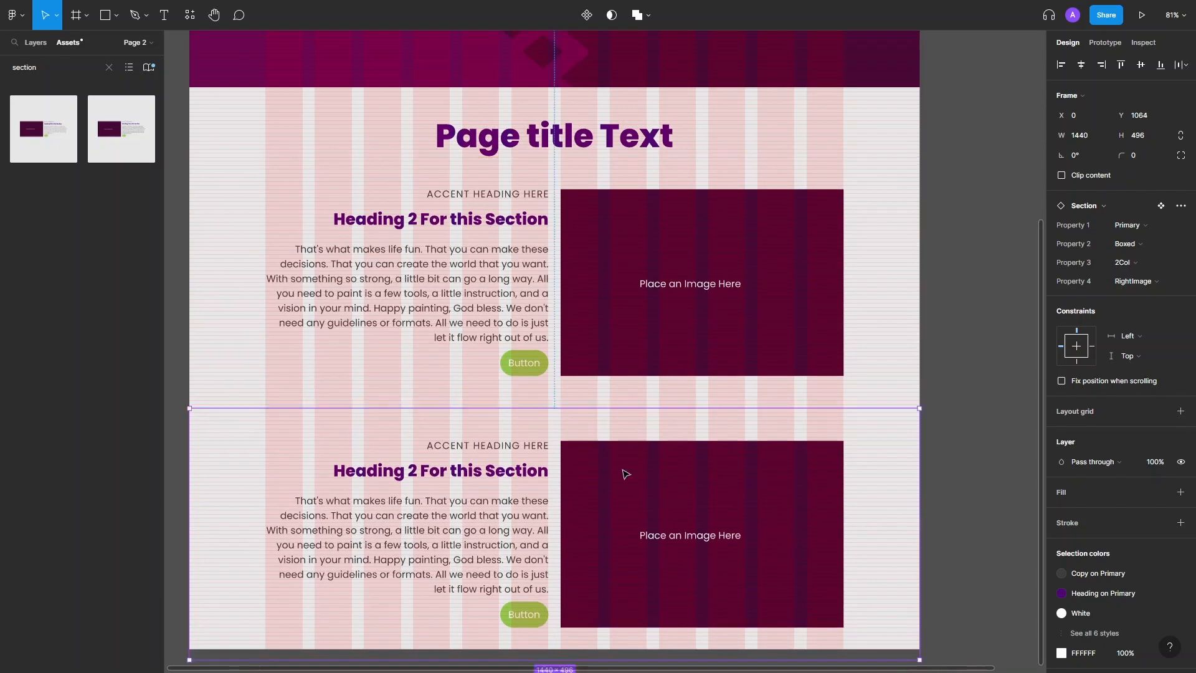
scroll(741, 429, down, 3)
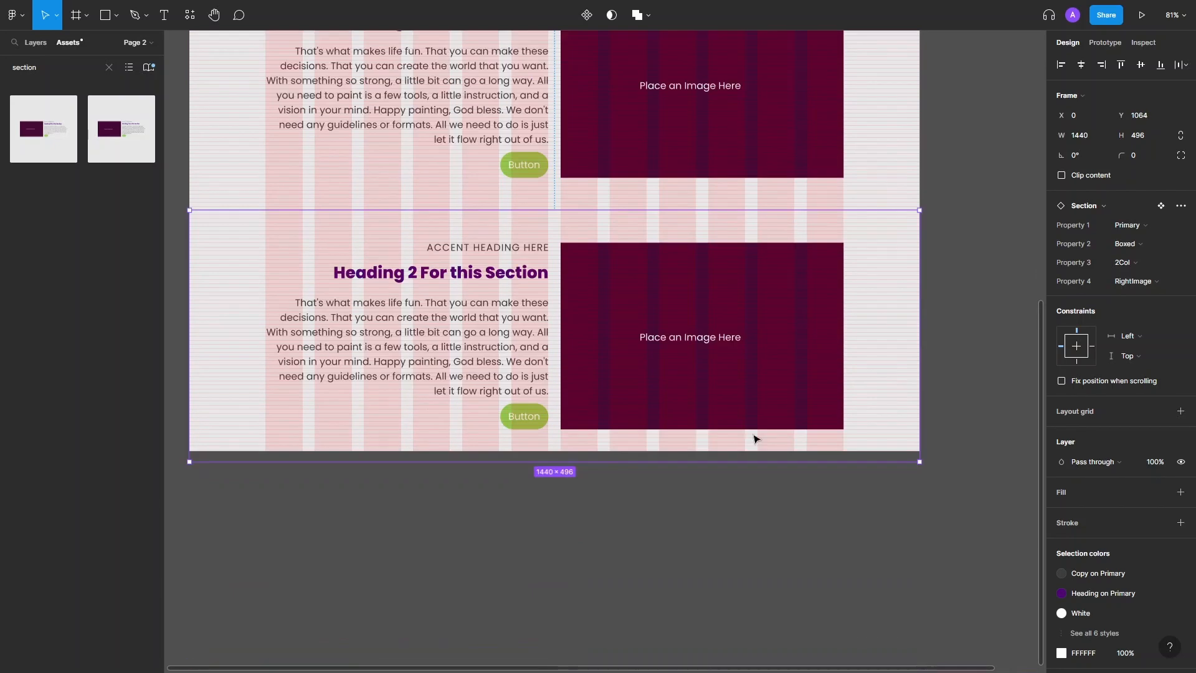
- Set the duplicated section's Property 1 to Variation and its Property 4 to LeftImage
click(1142, 225)
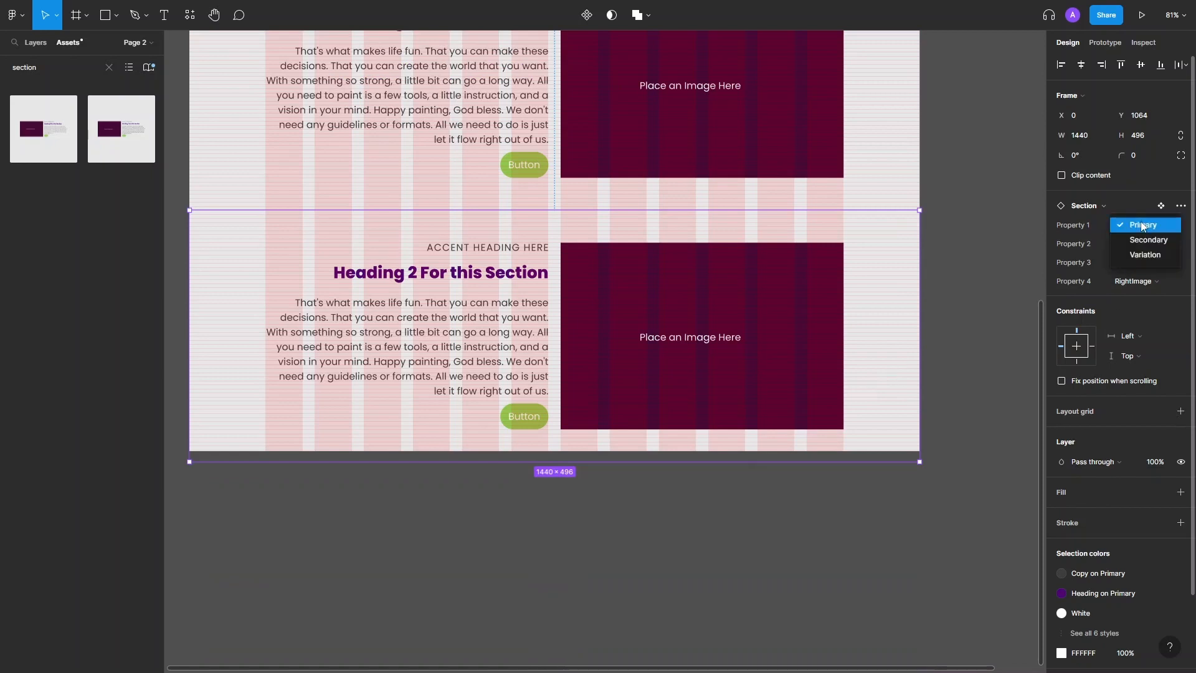
click(1145, 259)
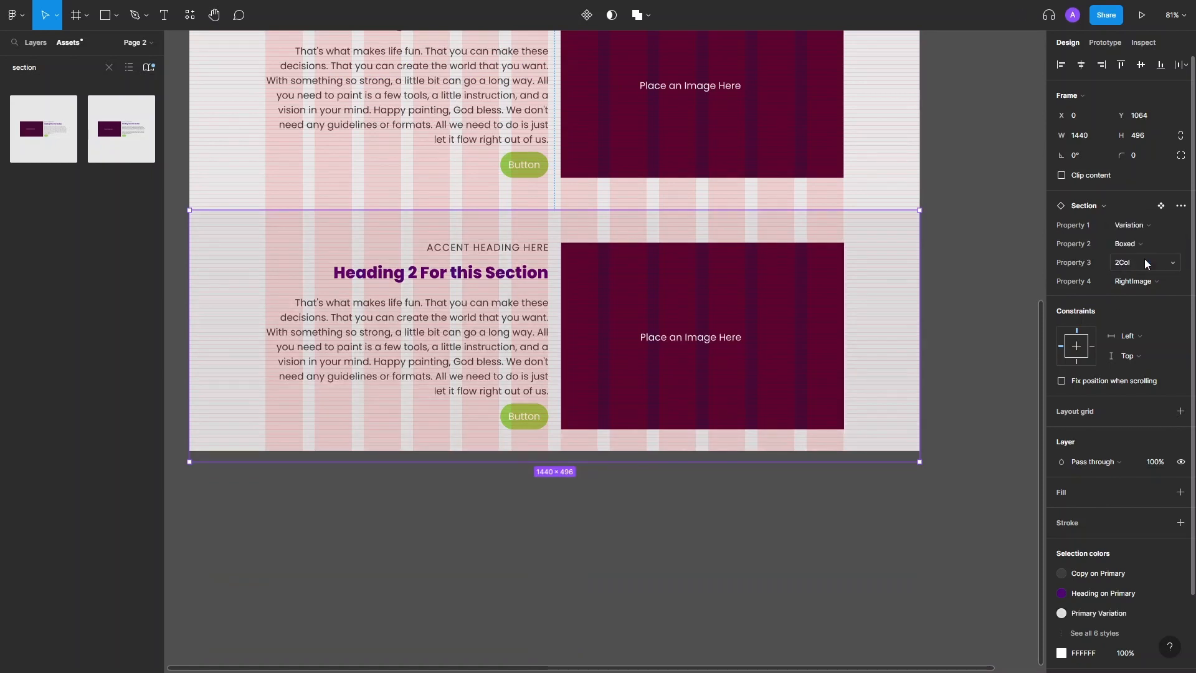
click(1146, 281)
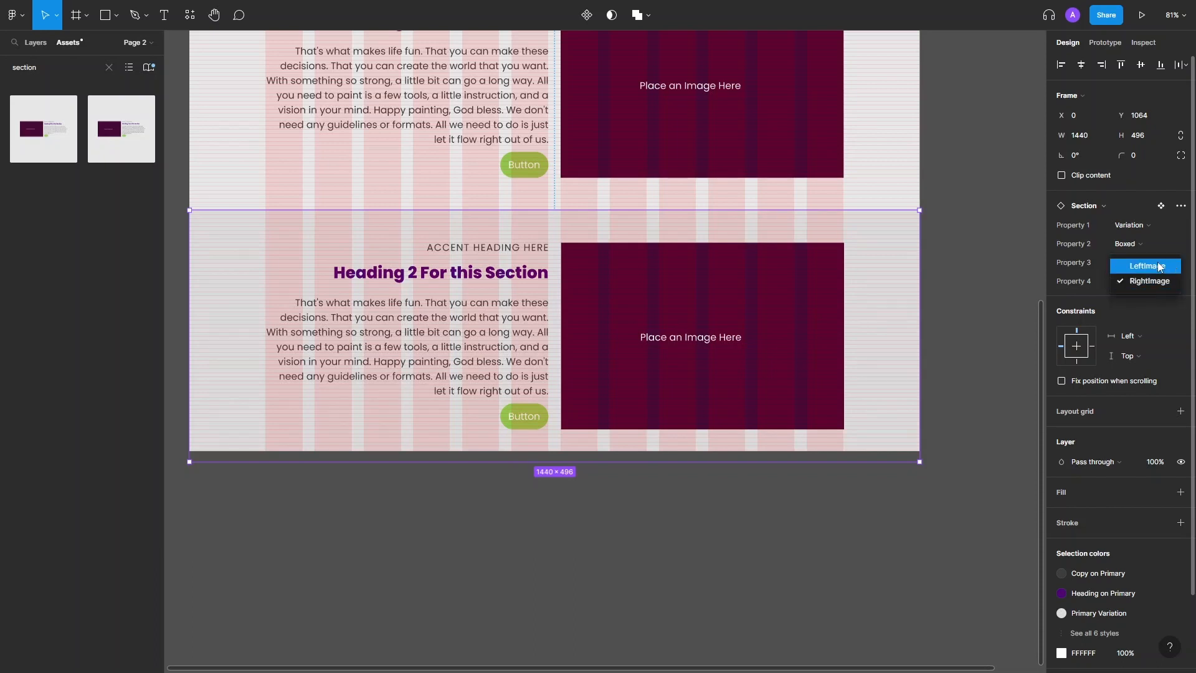
click(1145, 268)
click(623, 543)
- Hide the layout grids and extend the Desktop - 1 frame downward to a height of 2351
key(shift+g)
scroll(374, 290, up, 5)
scroll(367, 280, down, 1)
scroll(364, 274, down, 1)
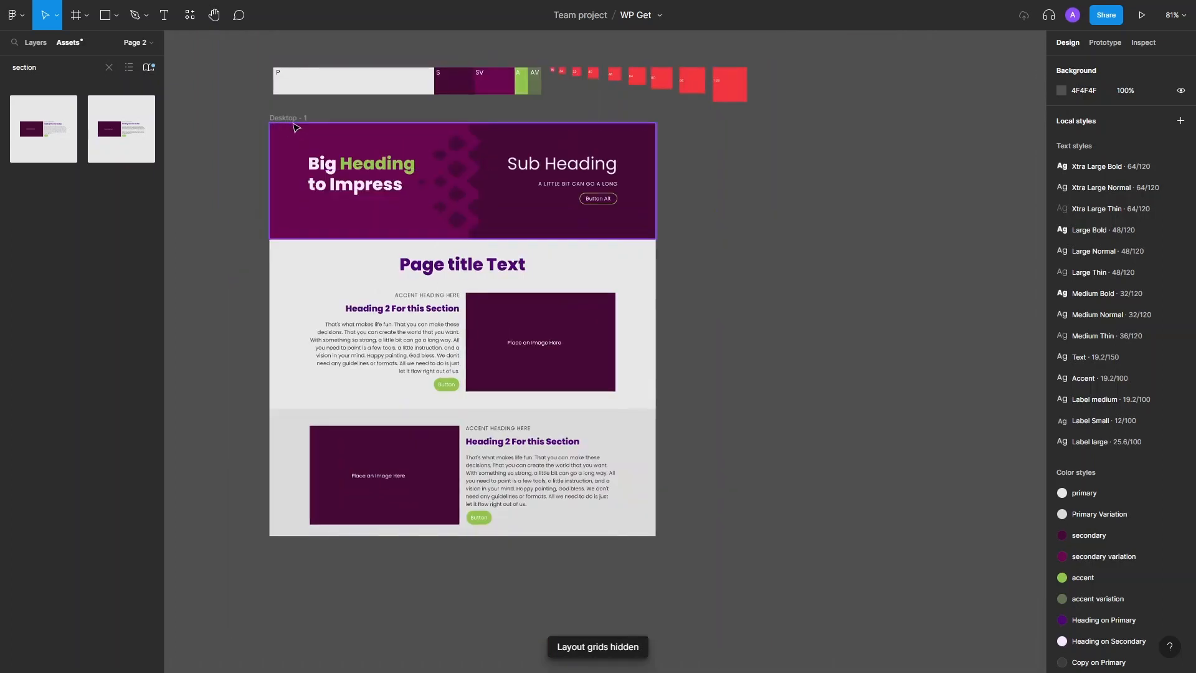
click(295, 125)
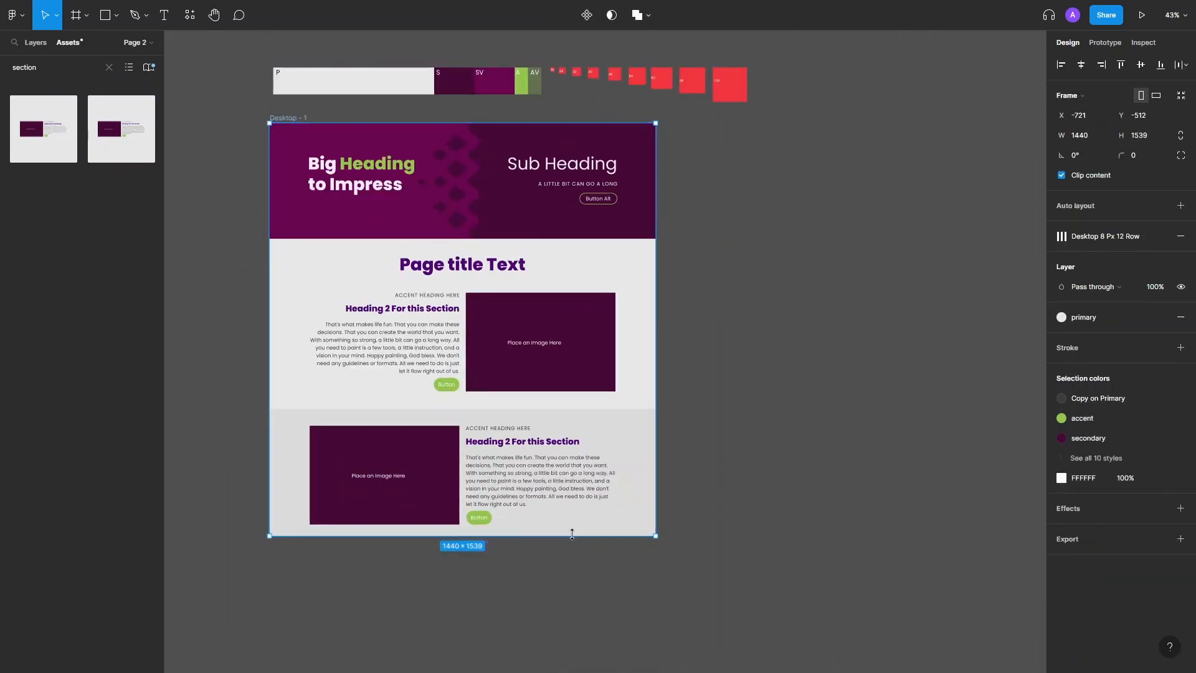
drag(566, 621, 568, 672)
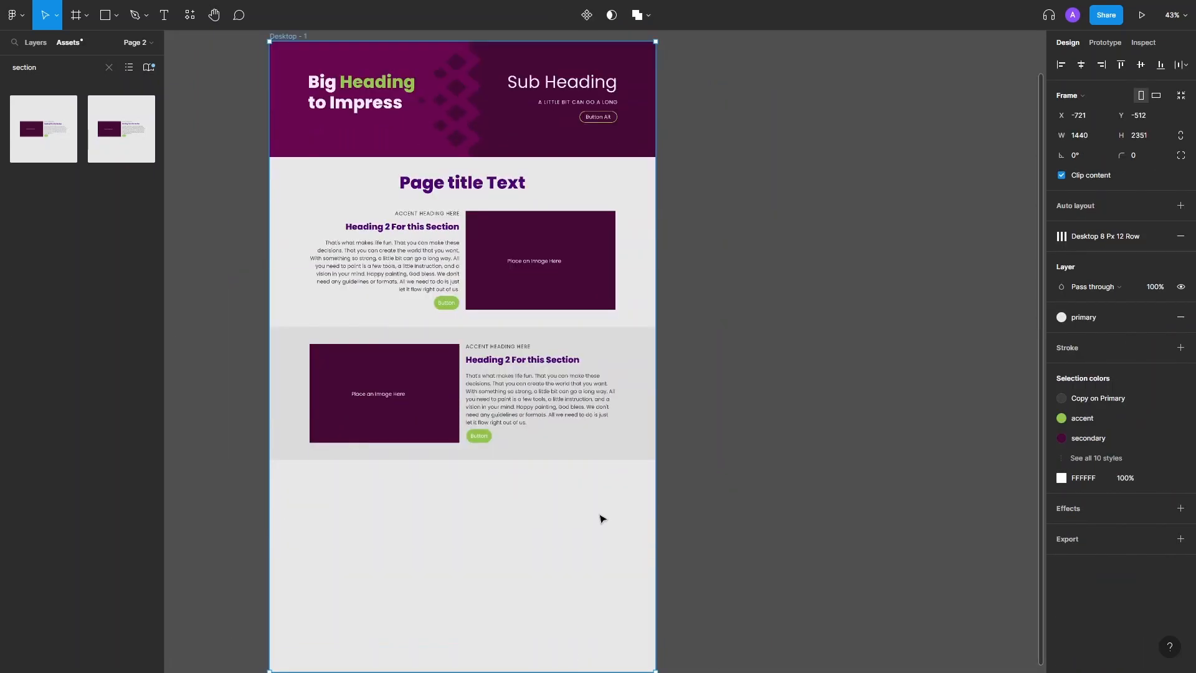
scroll(438, 480, up, 2)
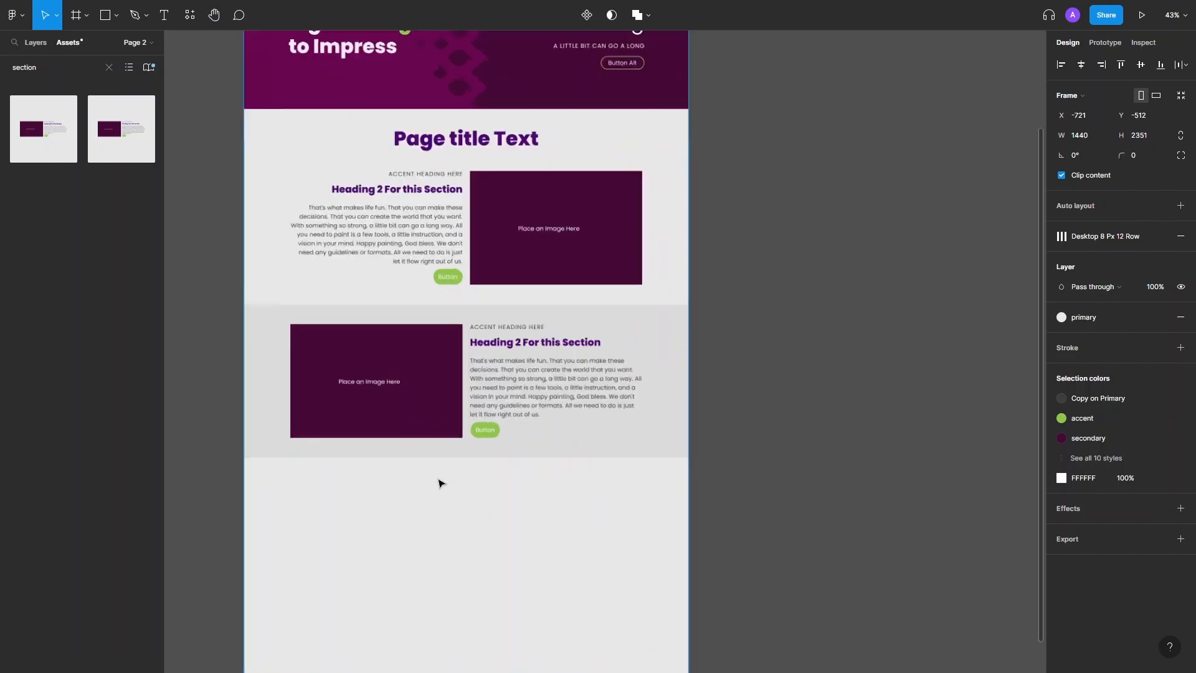
scroll(547, 268, up, 3)
scroll(547, 269, left, 3)
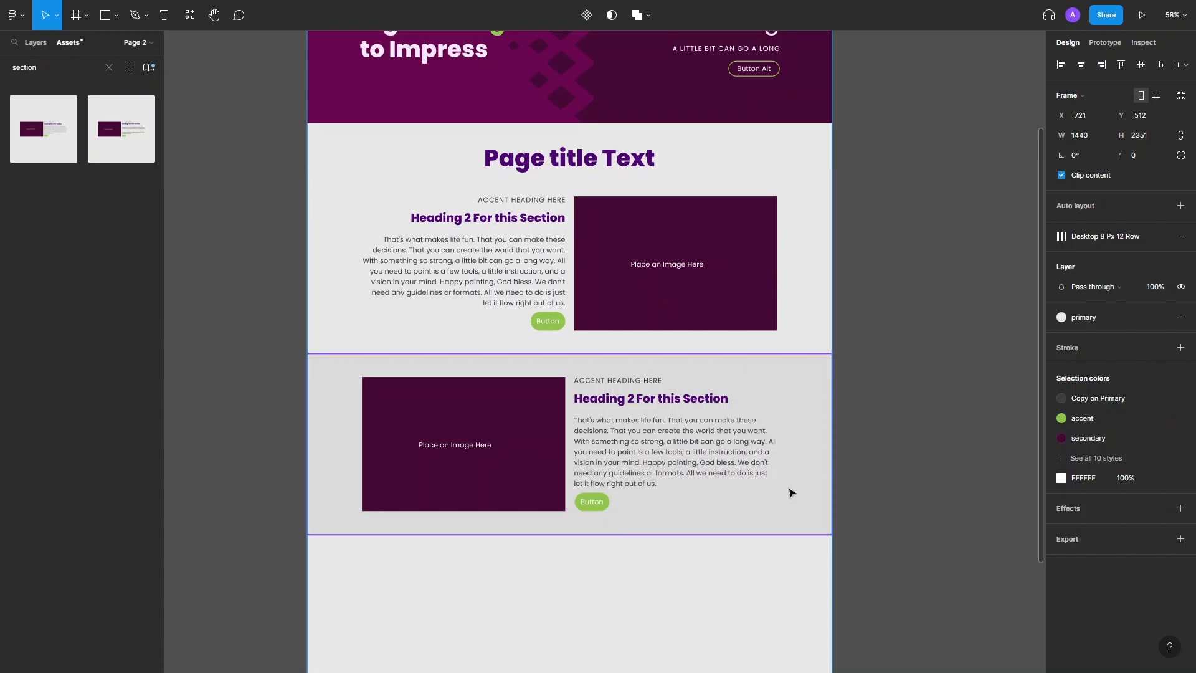
- Show the layout grids and duplicate the grey Variation section directly below itself, at X 0, Y 1560
key(ctrl+shift+4)
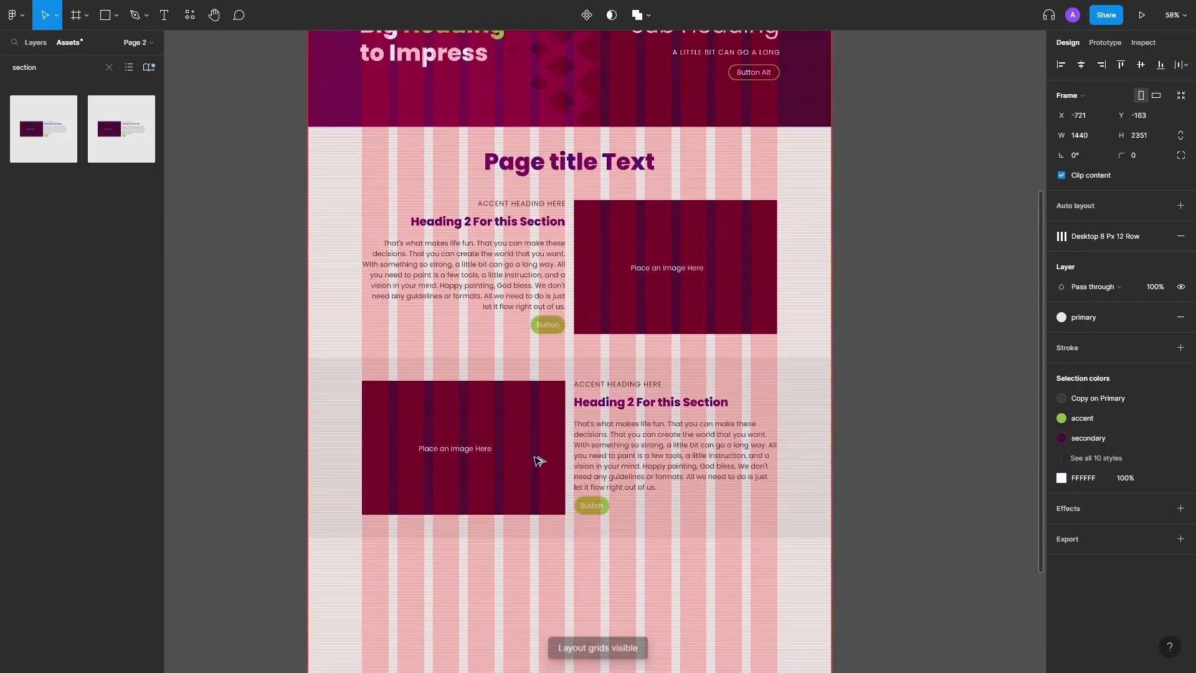
drag(535, 456, 540, 466)
key(ctrl+z)
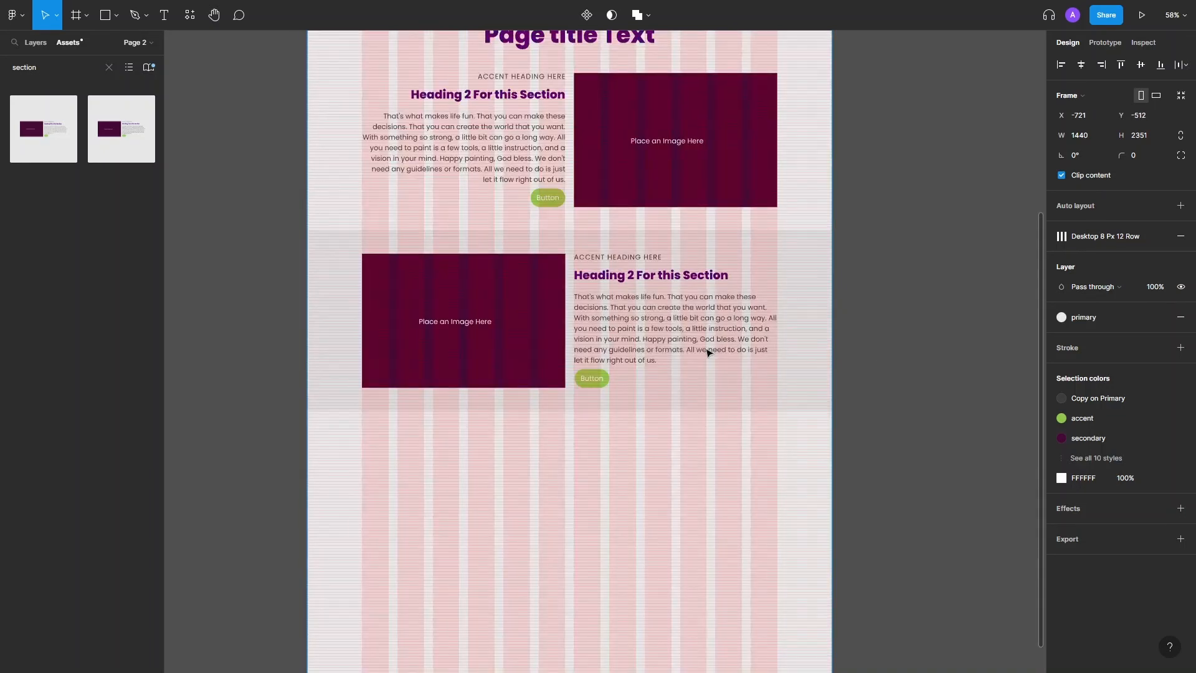
click(709, 353)
drag(523, 311, 532, 492)
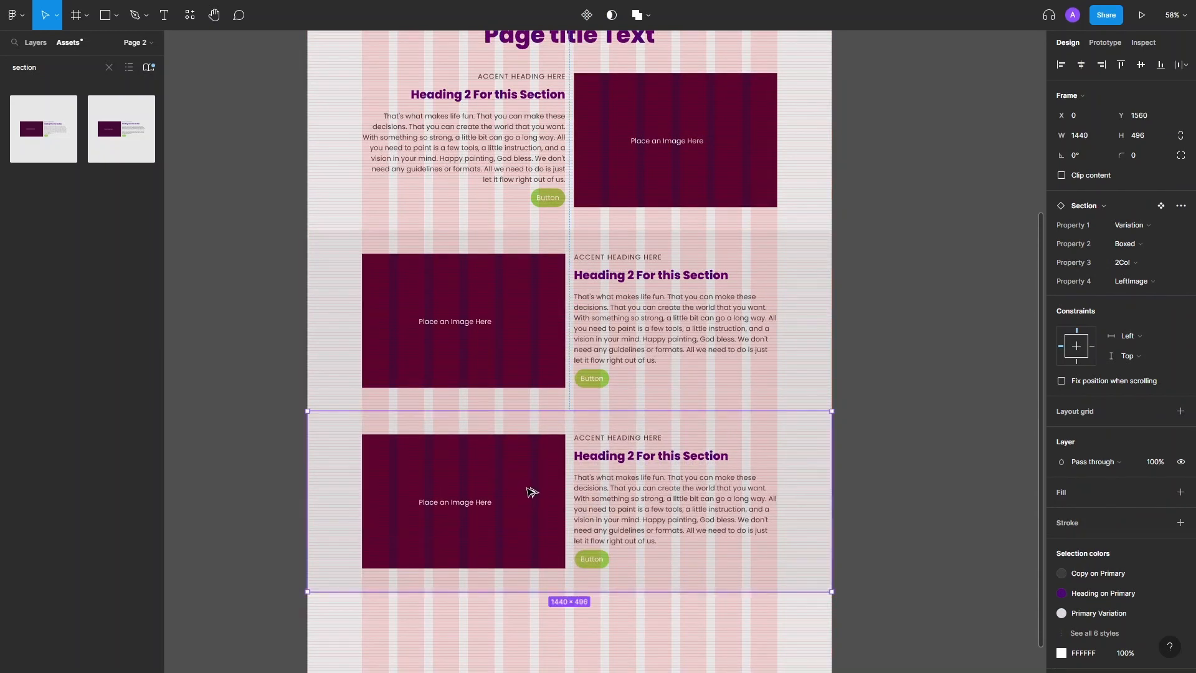
- Set the third section's Property 1 to Secondary and its Property 4 to RightImage
click(1139, 229)
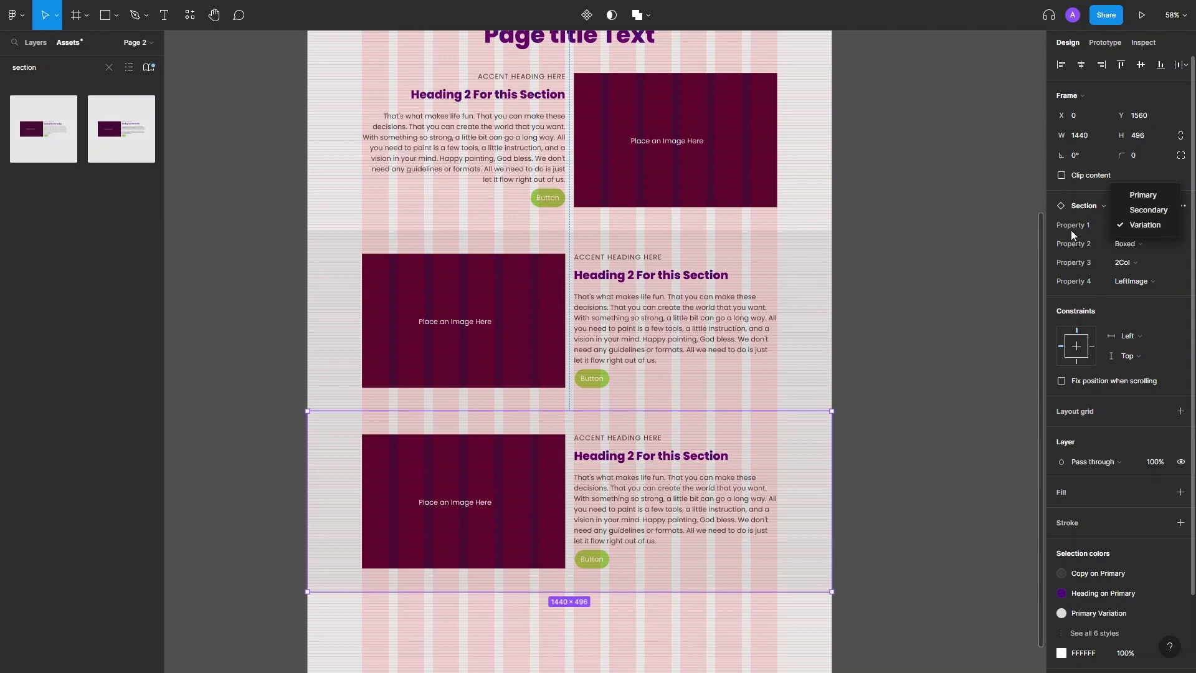
click(1149, 211)
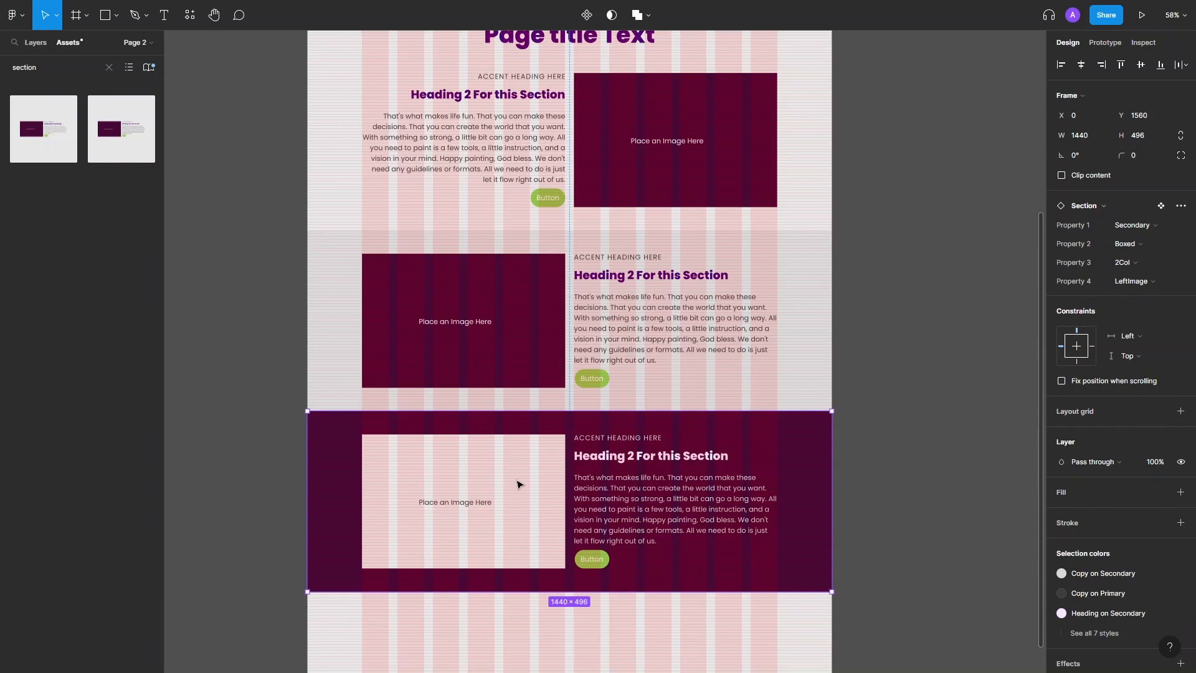
click(1144, 285)
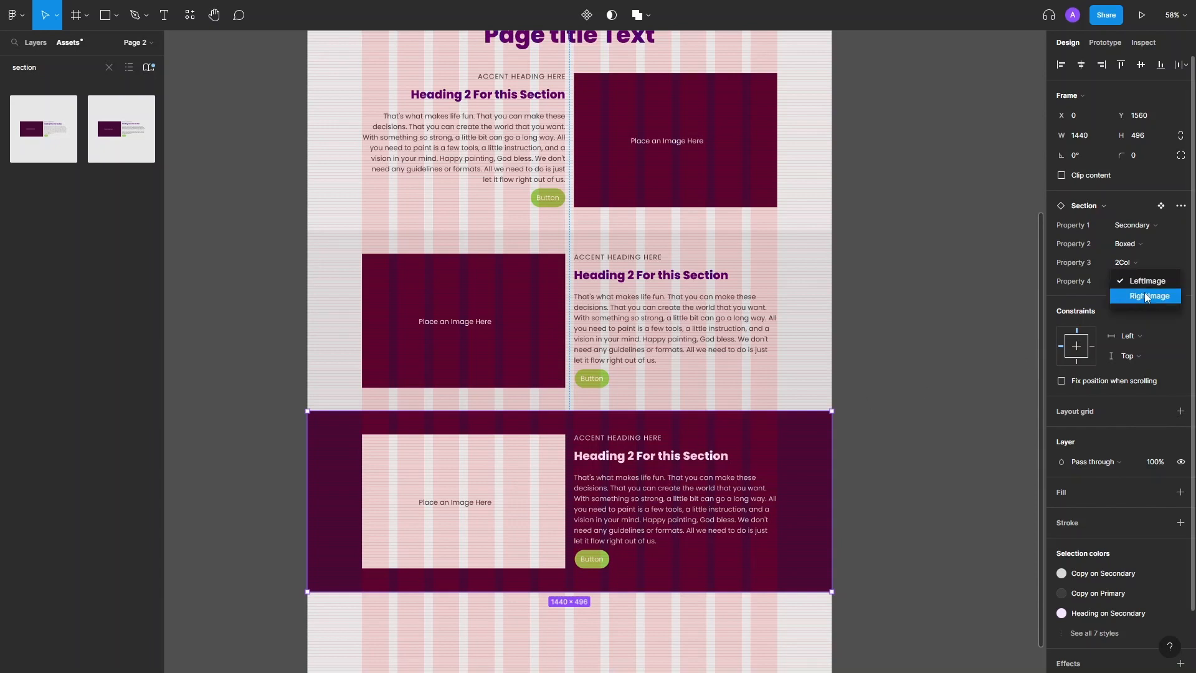
click(1149, 296)
click(927, 304)
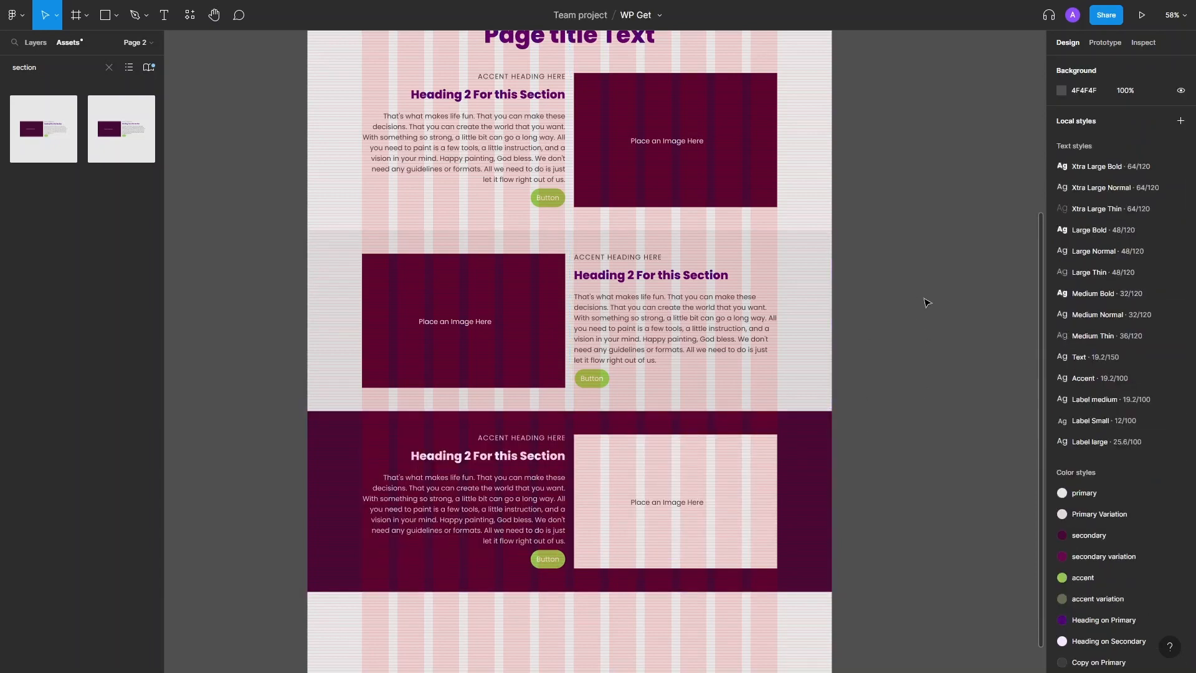
- Examine the whole page from hero to last section, both with the layout grids hidden and with them shown again
key(ctrl+g)
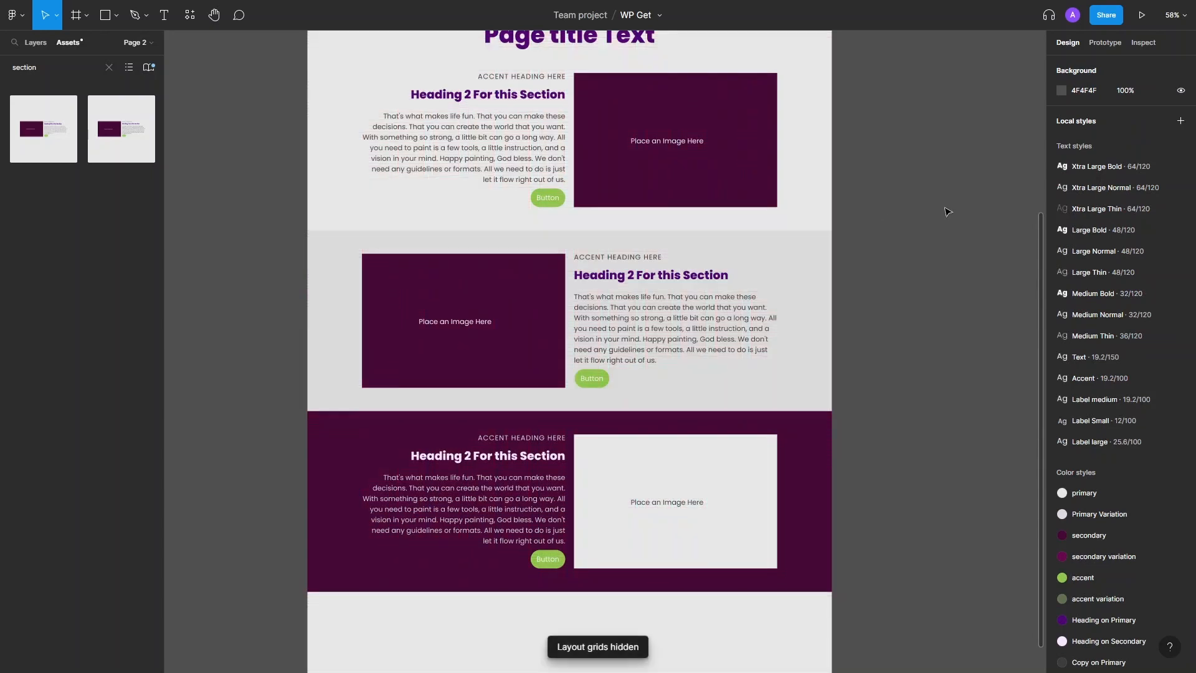
scroll(879, 355, up, 4)
scroll(873, 441, down, 8)
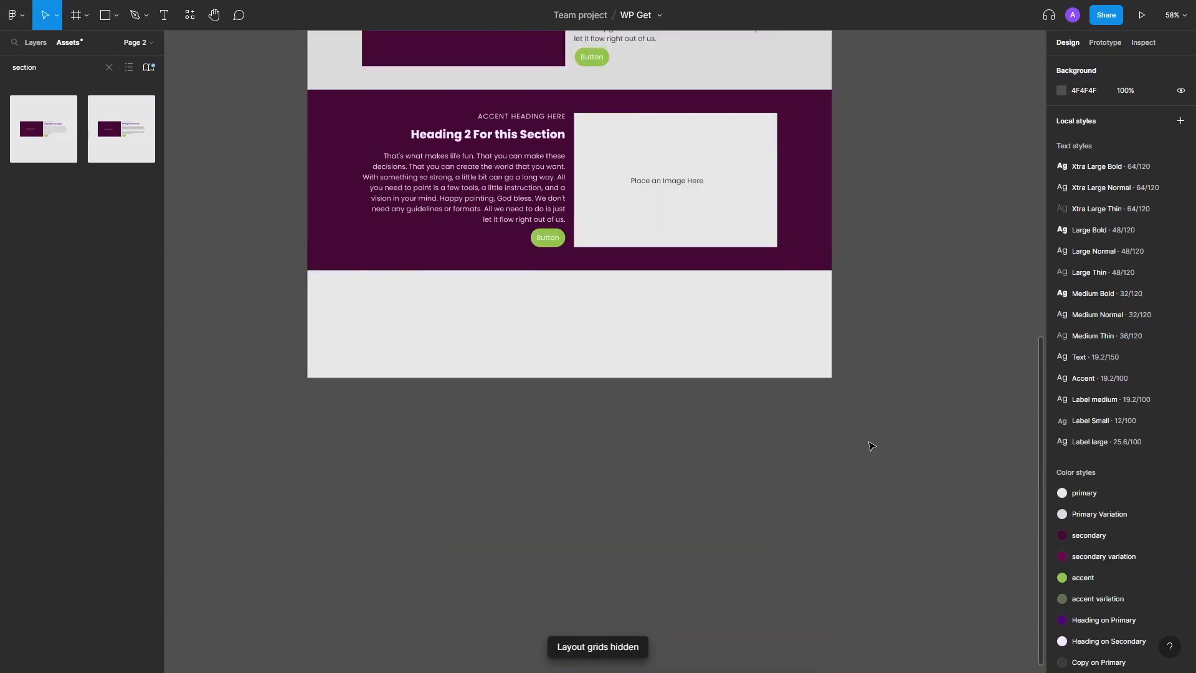
scroll(863, 473, up, 10)
scroll(863, 511, down, 3)
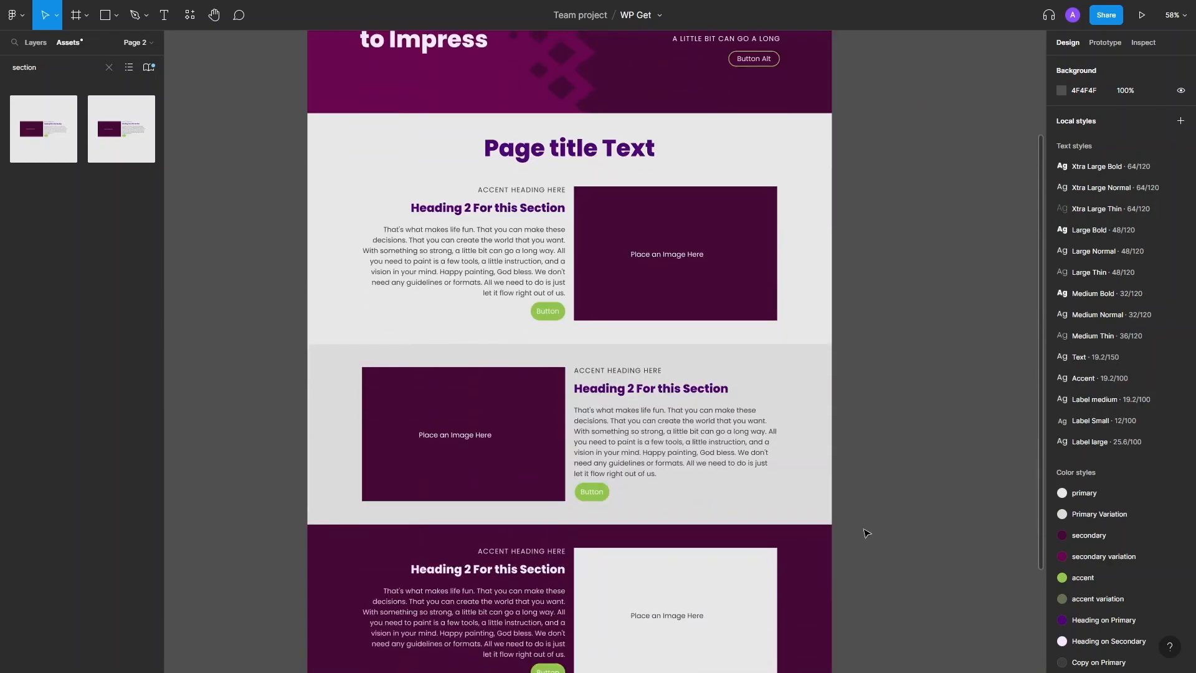
scroll(866, 532, down, 3)
scroll(848, 519, down, 1)
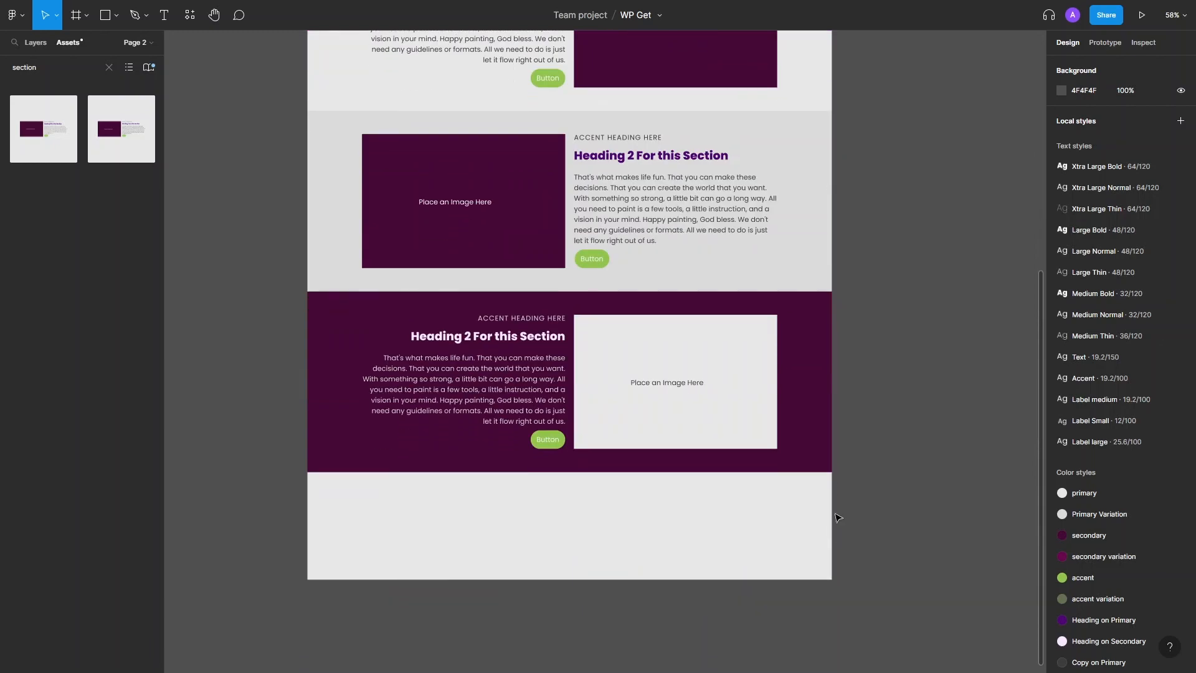
scroll(858, 591, up, 7)
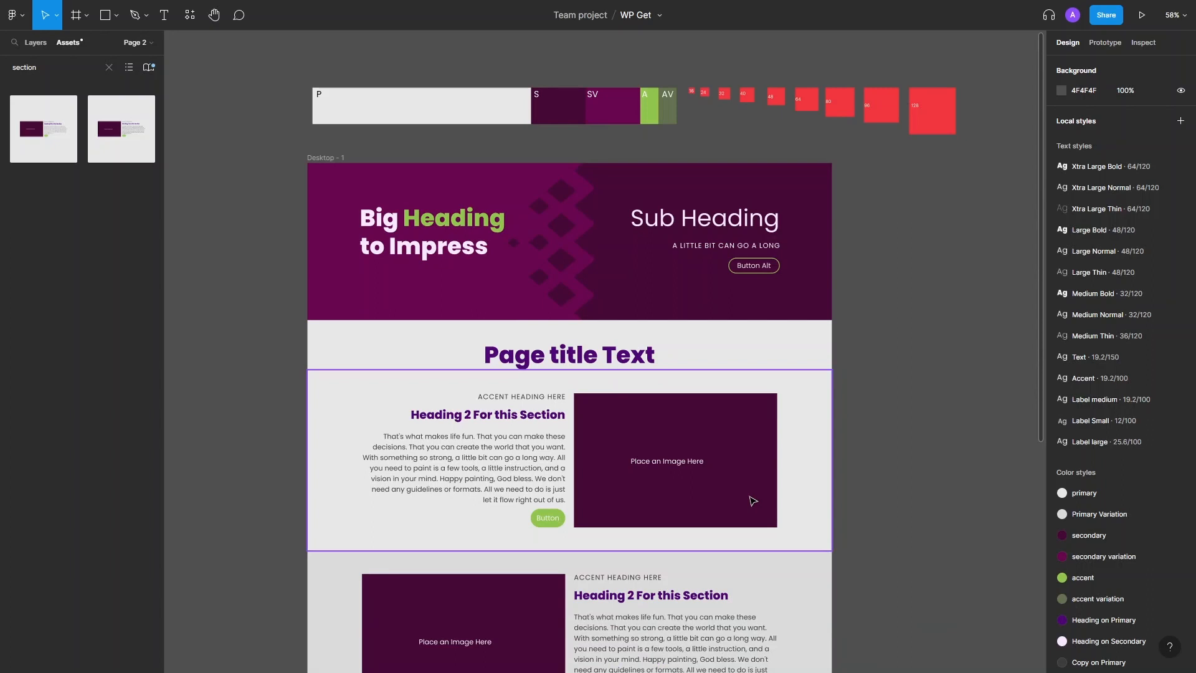
key(ctrl+g)
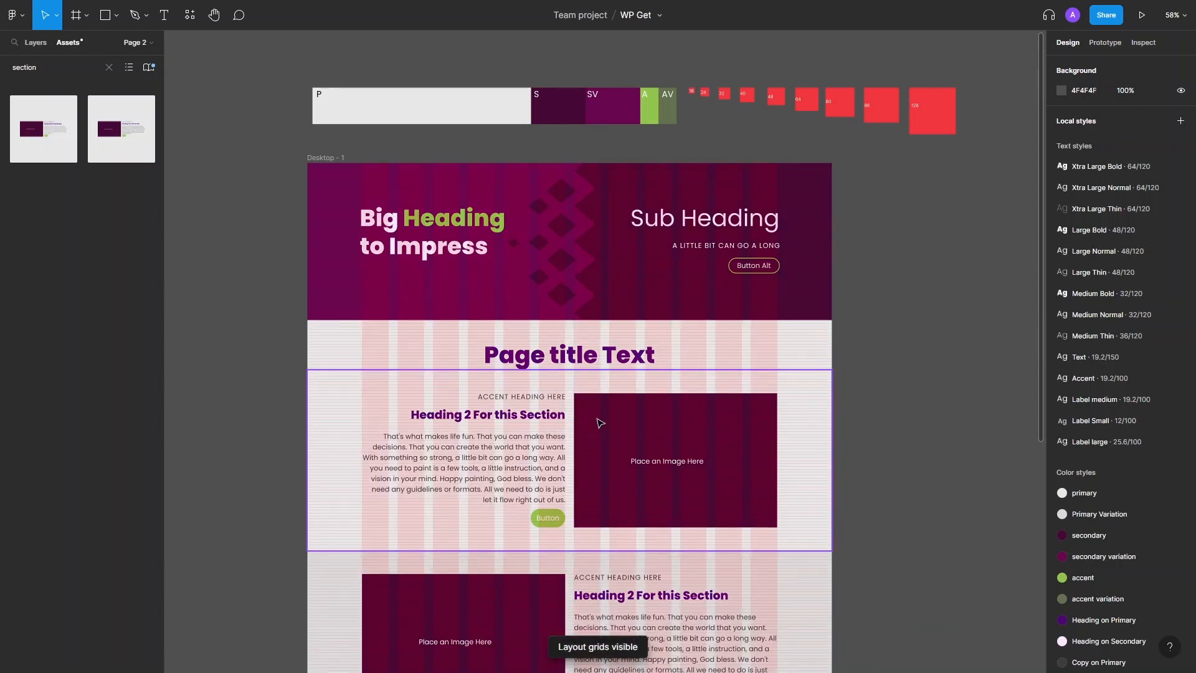
scroll(869, 461, down, 1)
scroll(869, 461, down, 9)
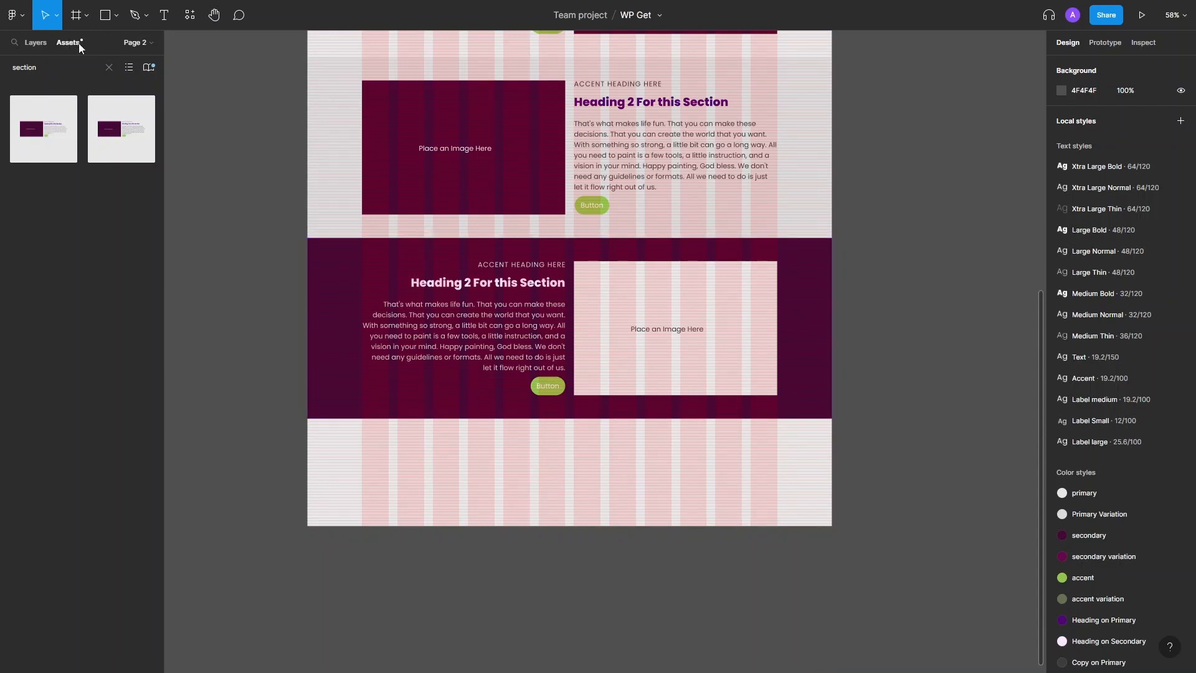
- Search the assets for "butt" and place a ButtonRounded component in the empty area below the last section, at X 680, Y 2172
click(42, 64)
text(butt)
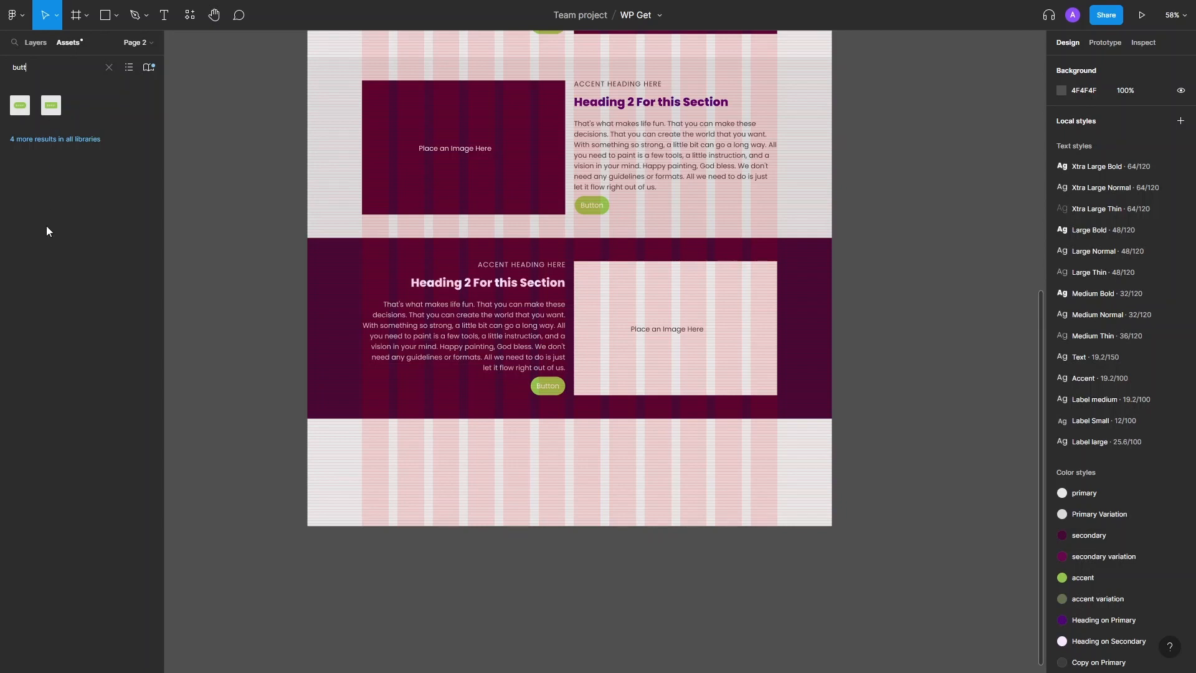
drag(20, 106, 568, 468)
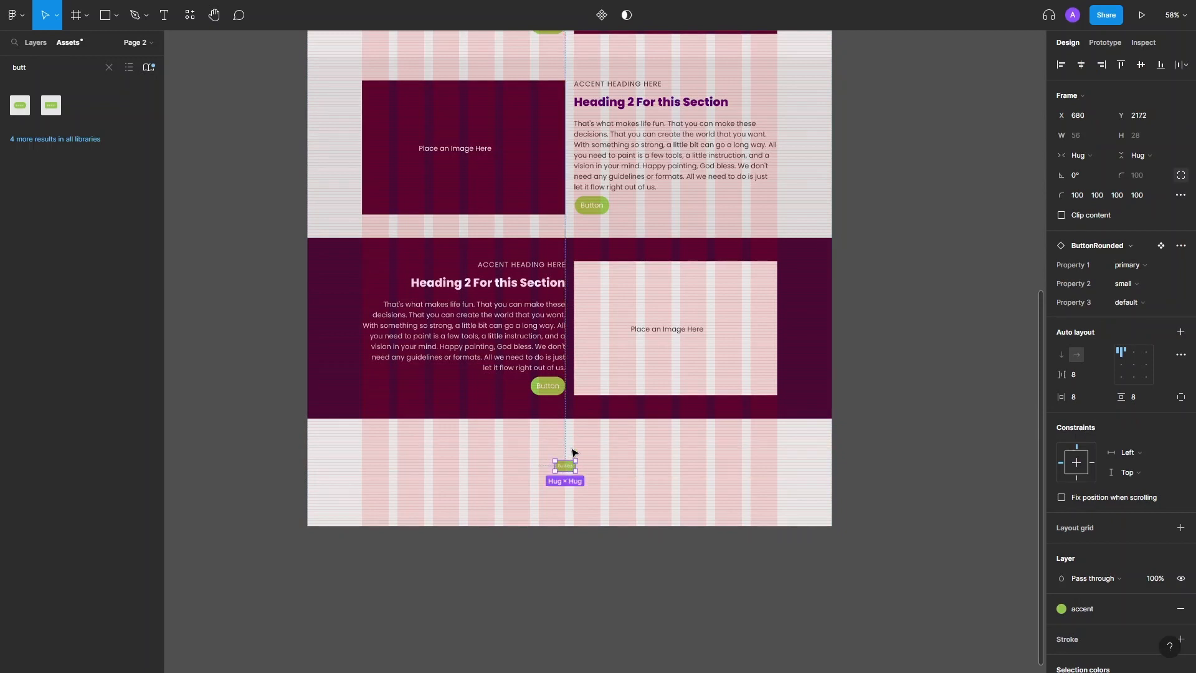
- Set the new button's Property 2 size variant to large
scroll(580, 483, up, 5)
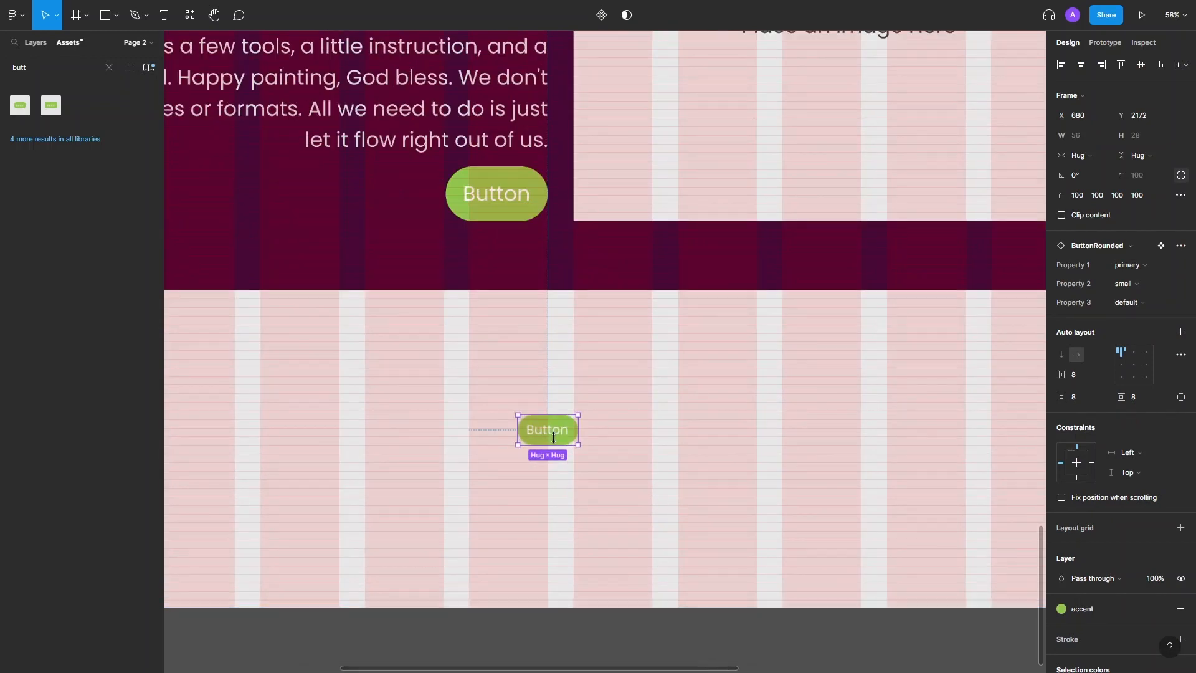
click(1125, 288)
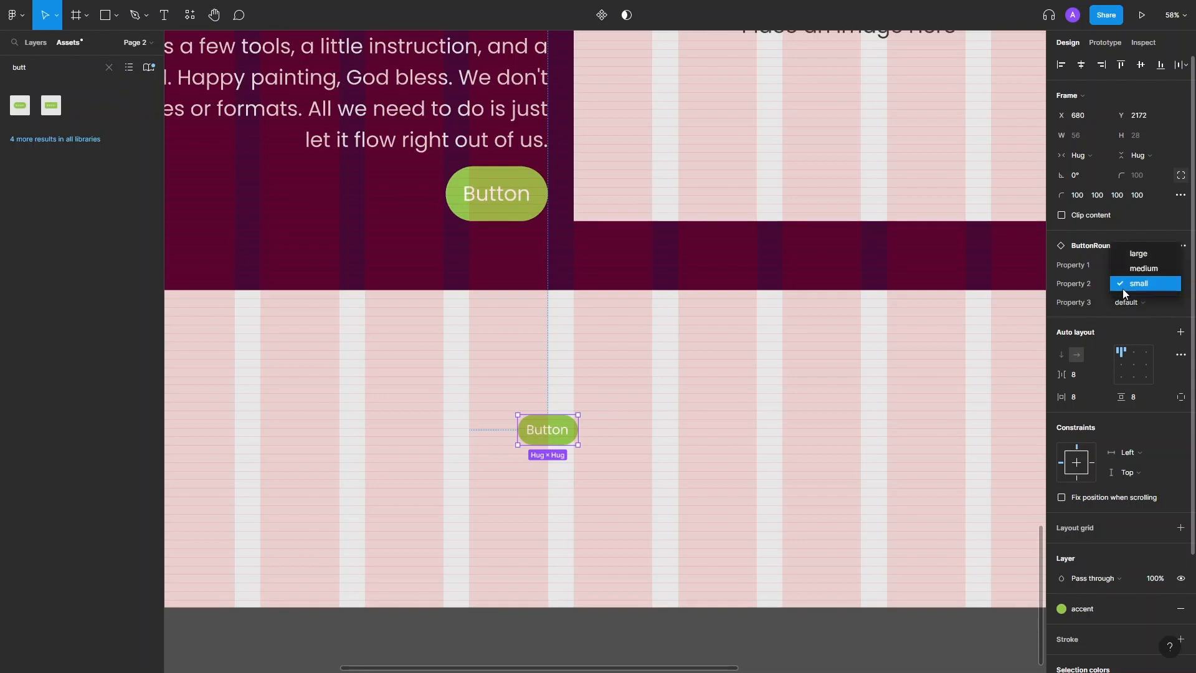
click(1139, 257)
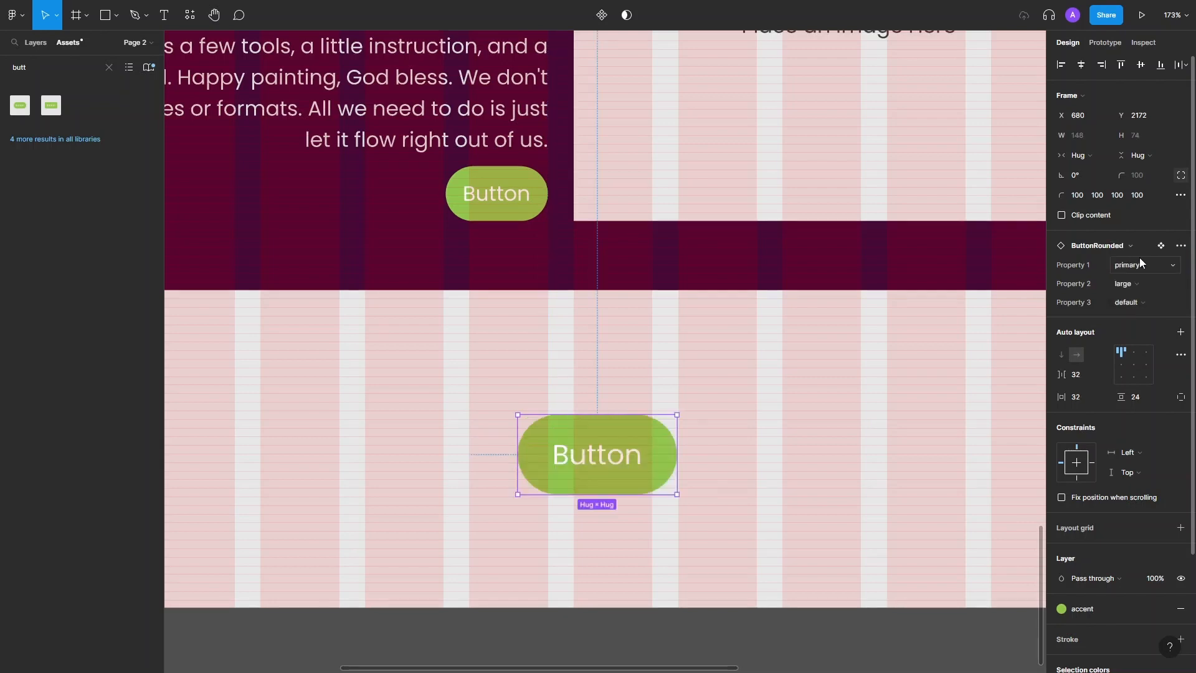
- Replace the large button's label with "This is a test button"
double_click(603, 460)
double_click(603, 456)
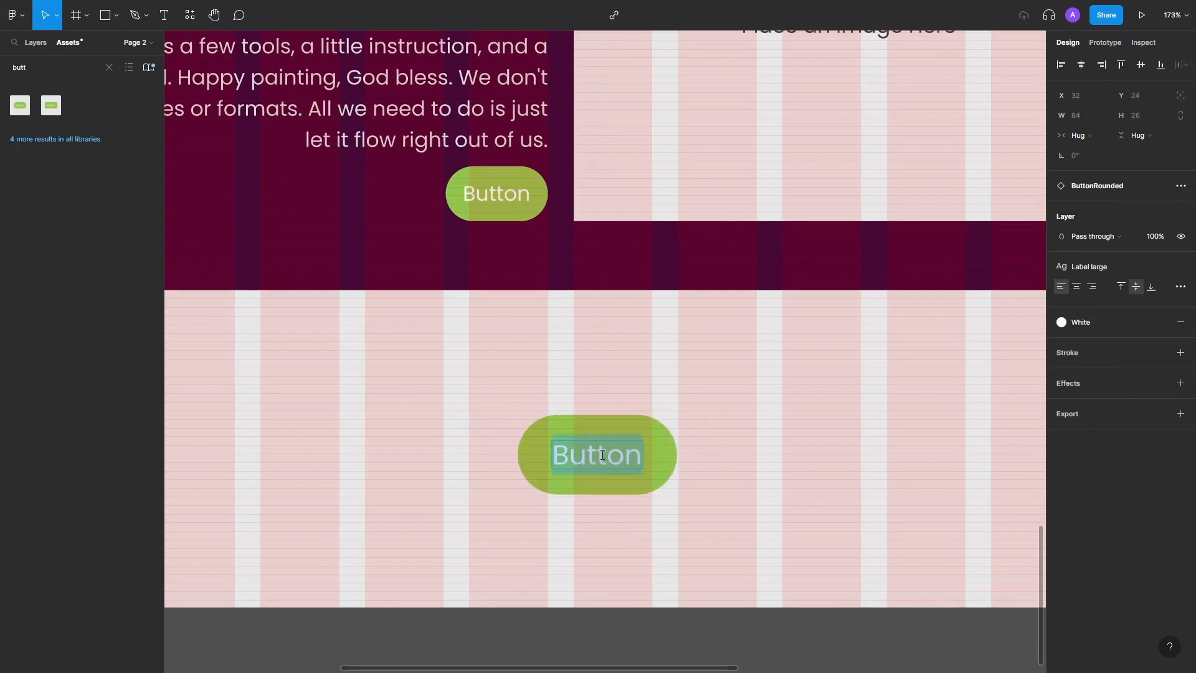
text(This is a )
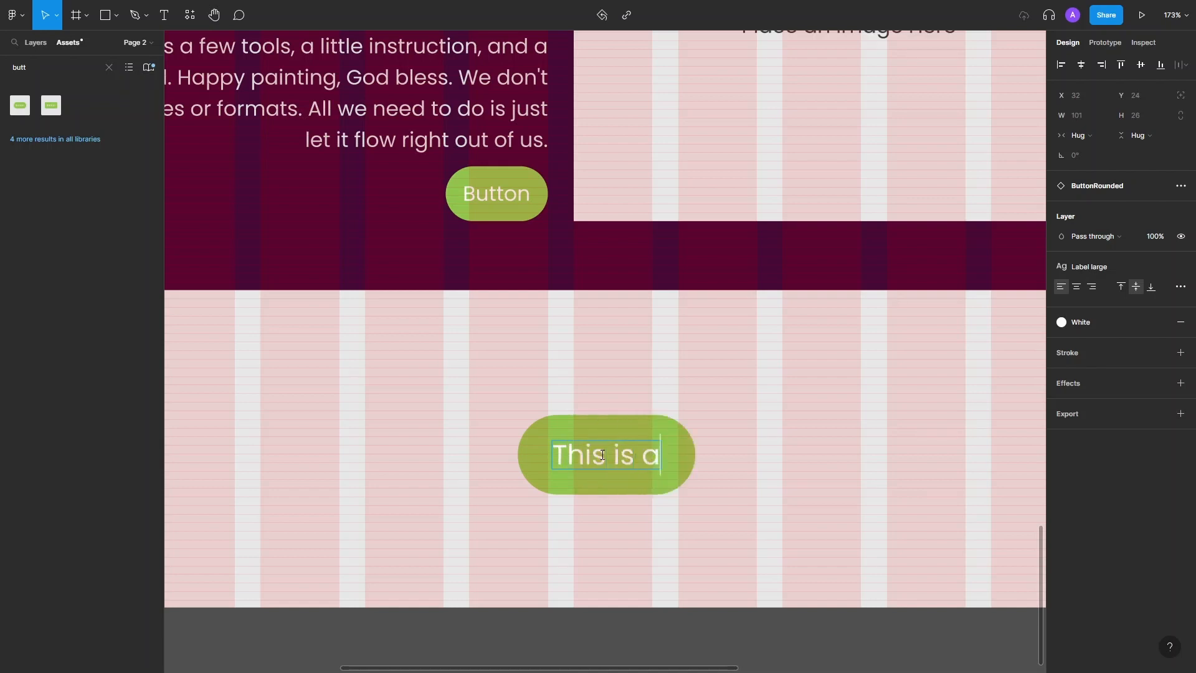
text(test but)
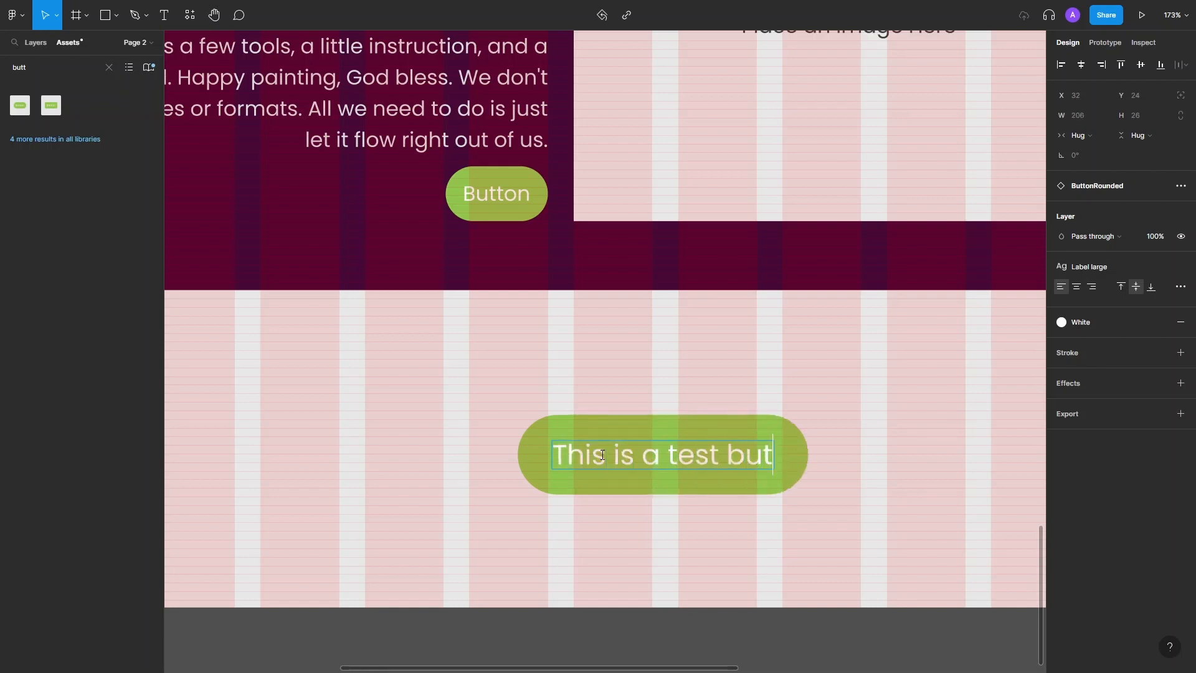
text(ton)
key(Escape)
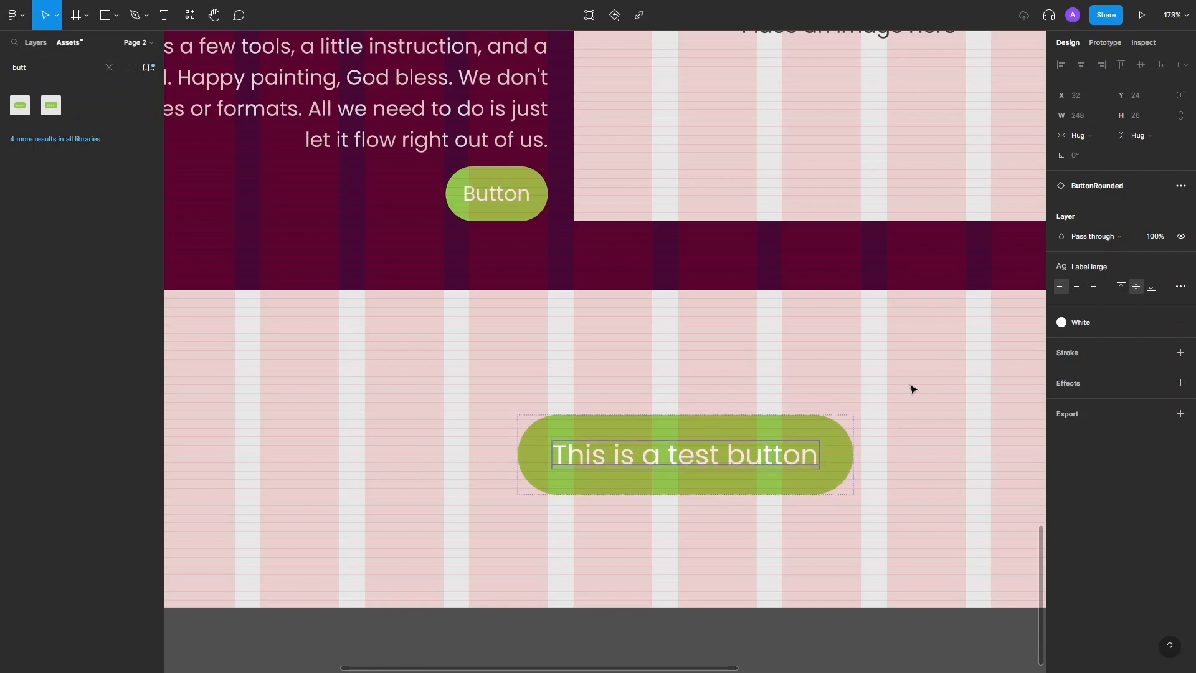
- Center the test button horizontally in the desktop frame, at X 564, and review the full page
click(836, 481)
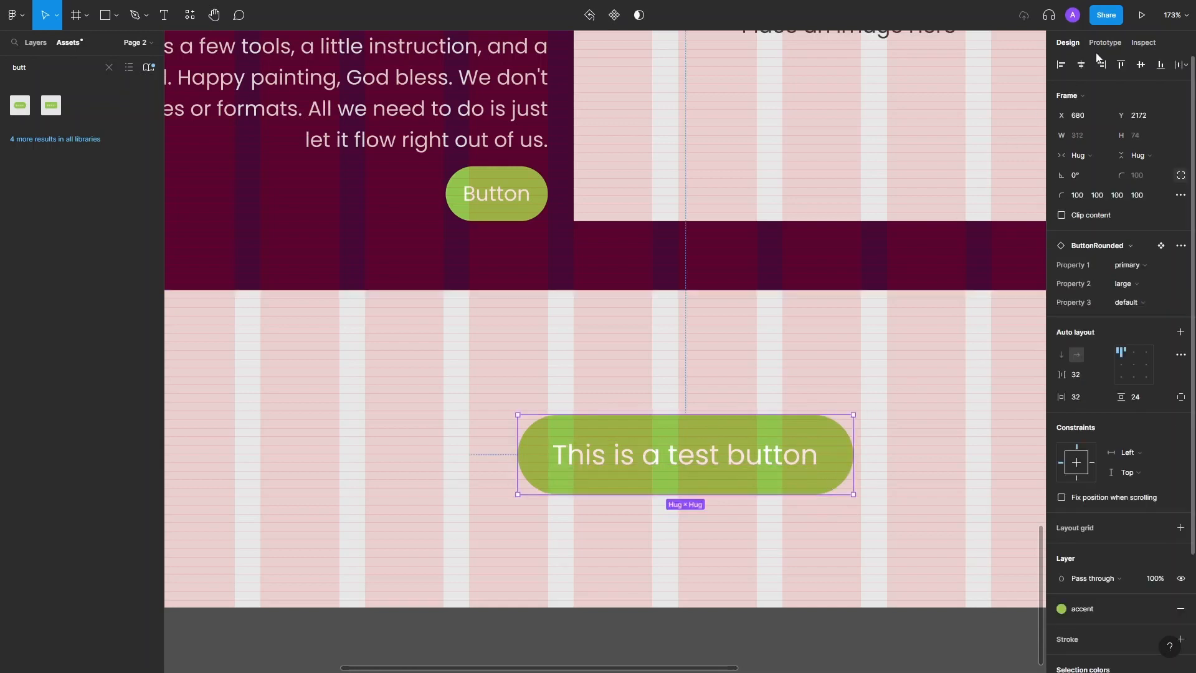
click(1081, 66)
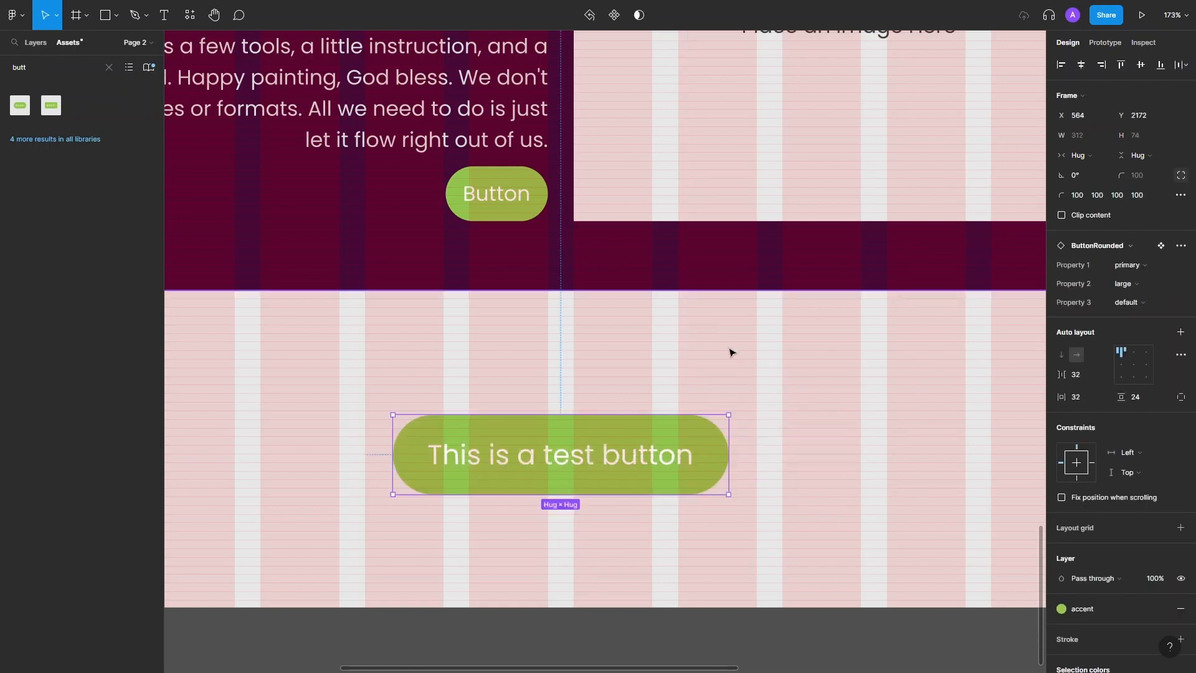
scroll(729, 350, down, 5)
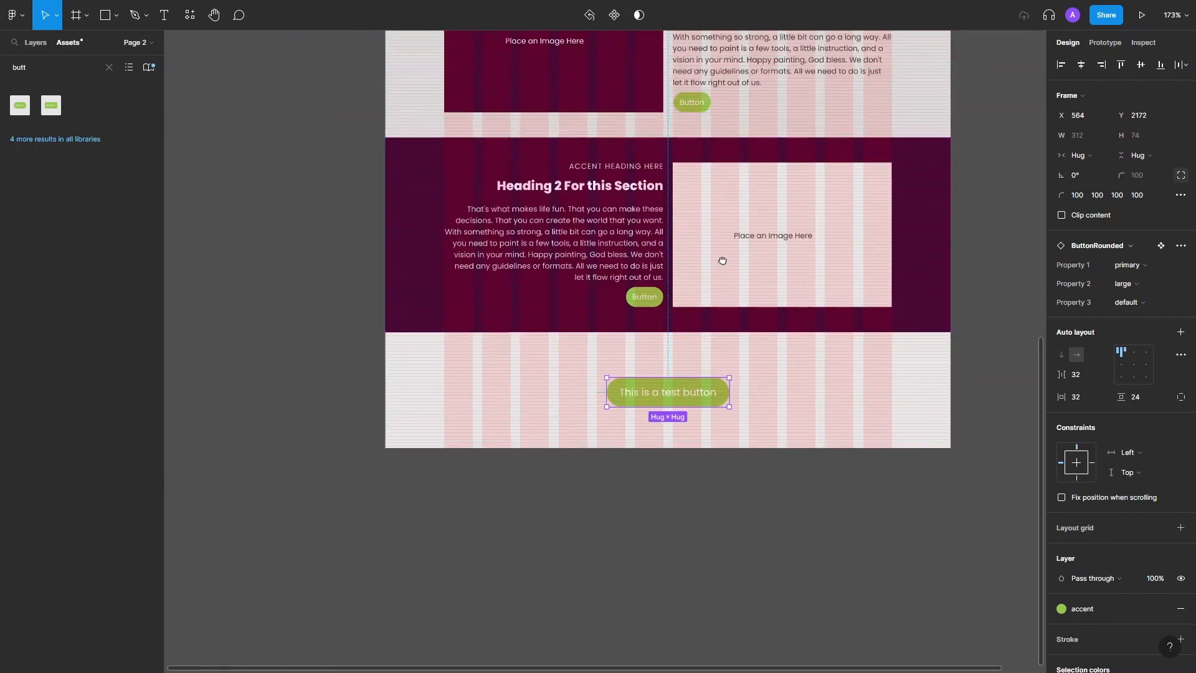
scroll(721, 262, up, 5)
scroll(639, 354, down, 3)
scroll(638, 354, down, 2)
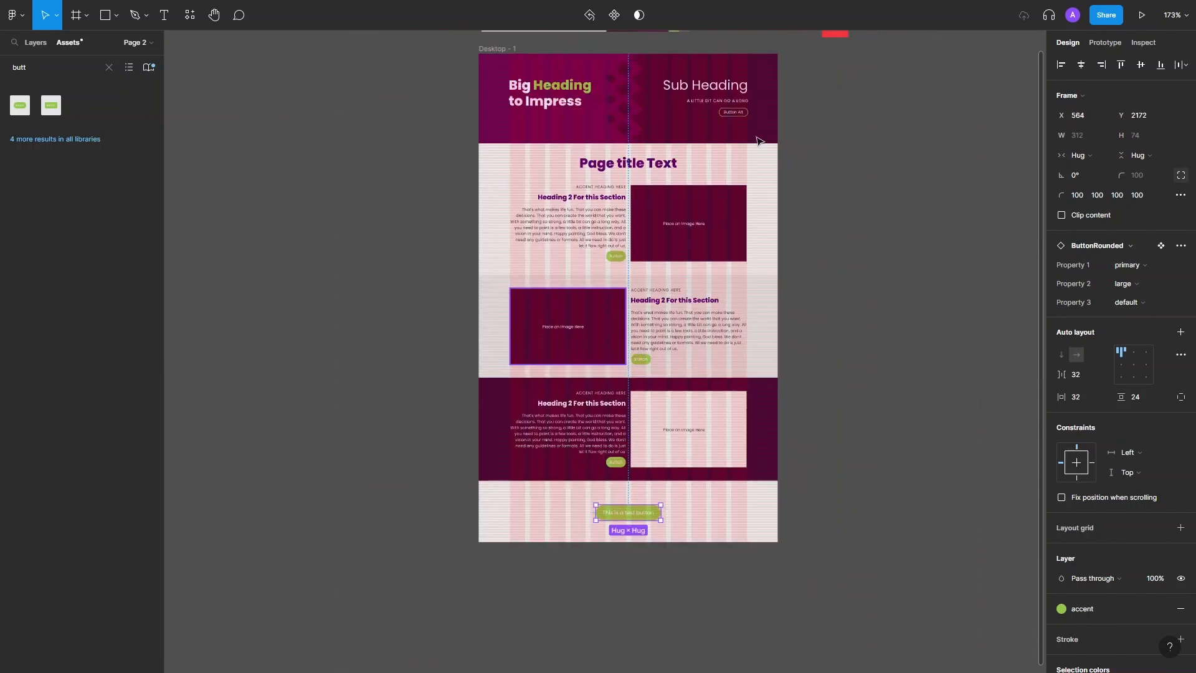
- Copy the 64 spacing box from the spacing guide and place it beside the test button at X 1290, Y 2118
scroll(727, 115, up, 3)
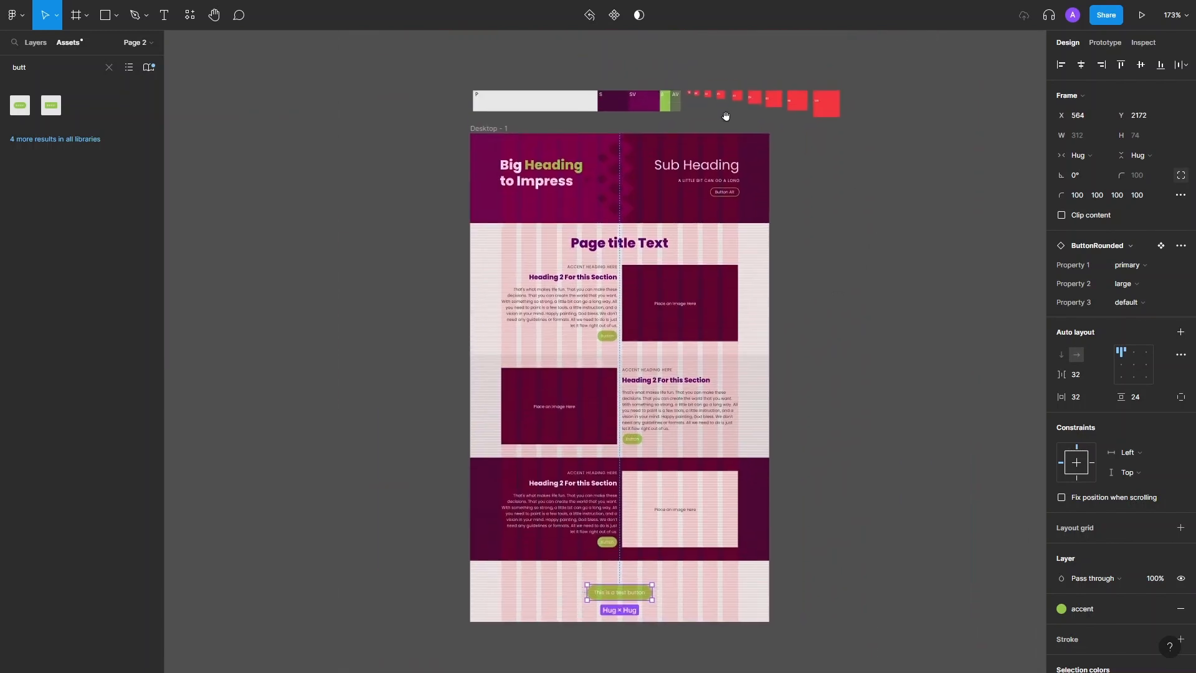
scroll(749, 113, up, 5)
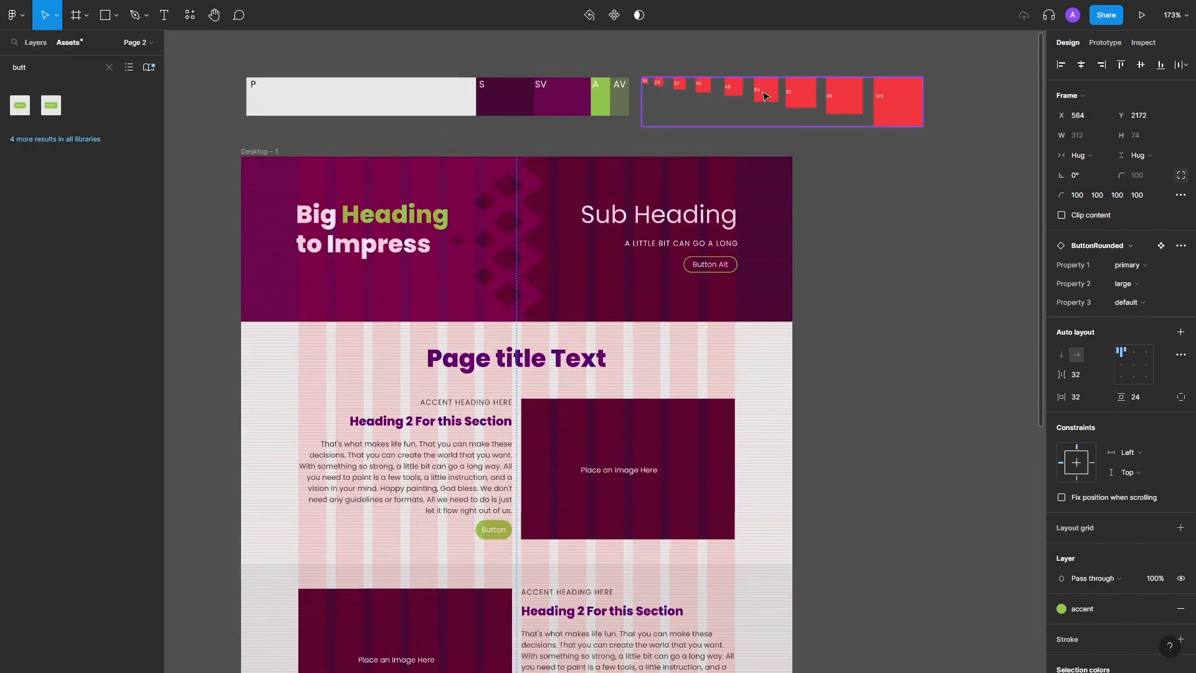
click(765, 96)
double_click(766, 96)
drag(765, 96, 871, 628)
scroll(897, 516, down, 2)
scroll(892, 514, down, 4)
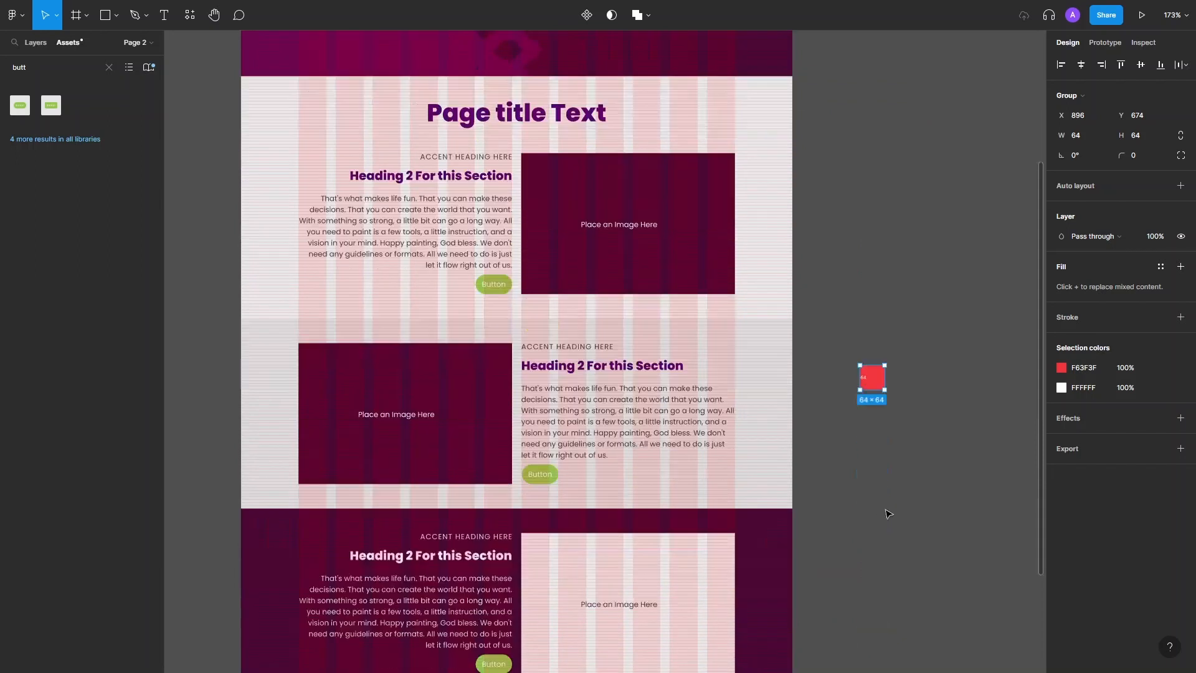
drag(873, 229, 524, 564)
drag(526, 606, 748, 583)
scroll(944, 532, down, 1)
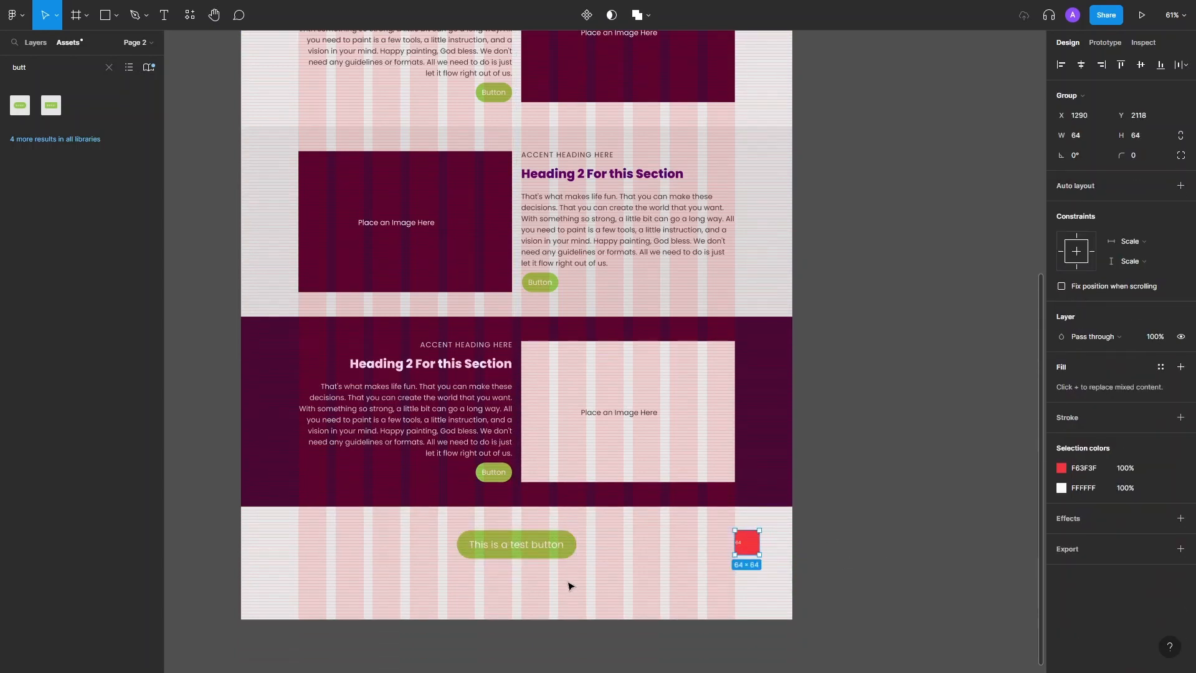
scroll(572, 595, down, 3)
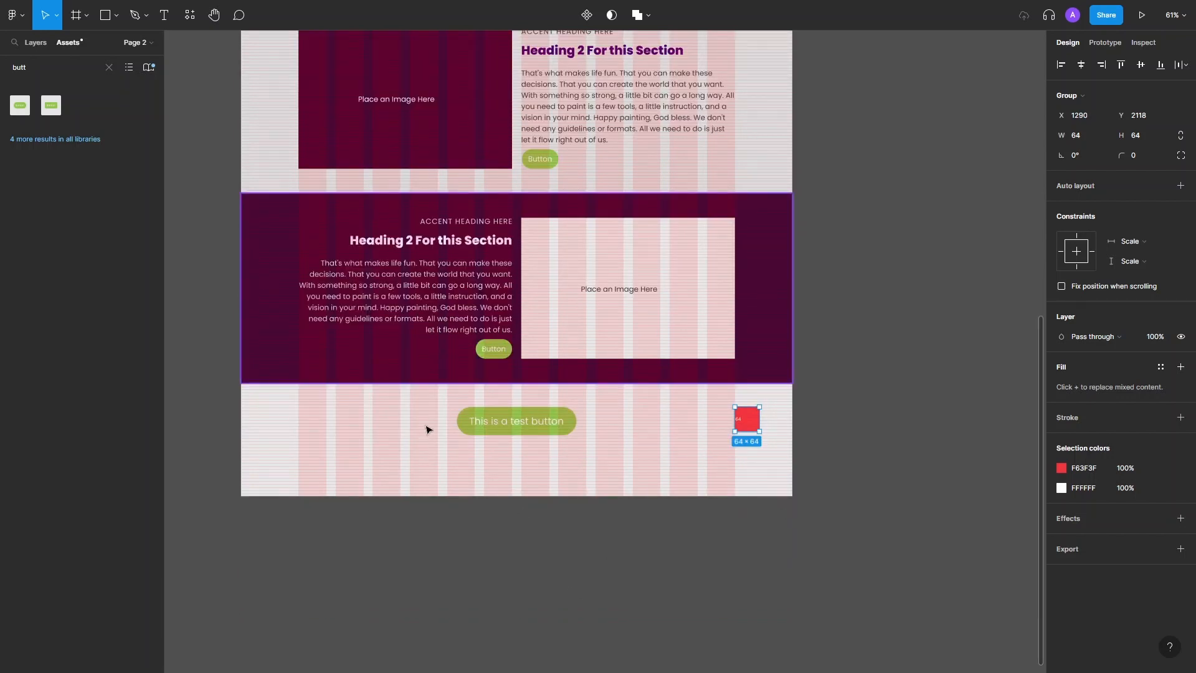
- Extend the Desktop - 1 frame downward for more empty space below the test button, and move the frame slightly up and right on the canvas
scroll(427, 428, up, 14)
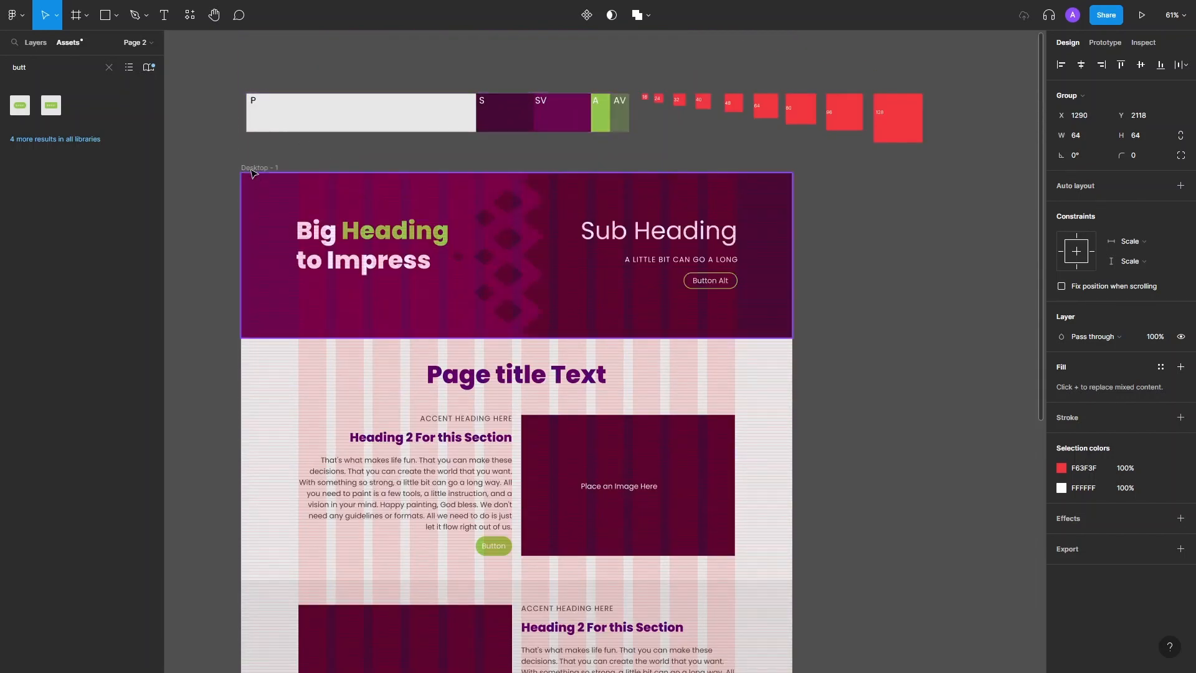
click(252, 173)
scroll(590, 554, down, 14)
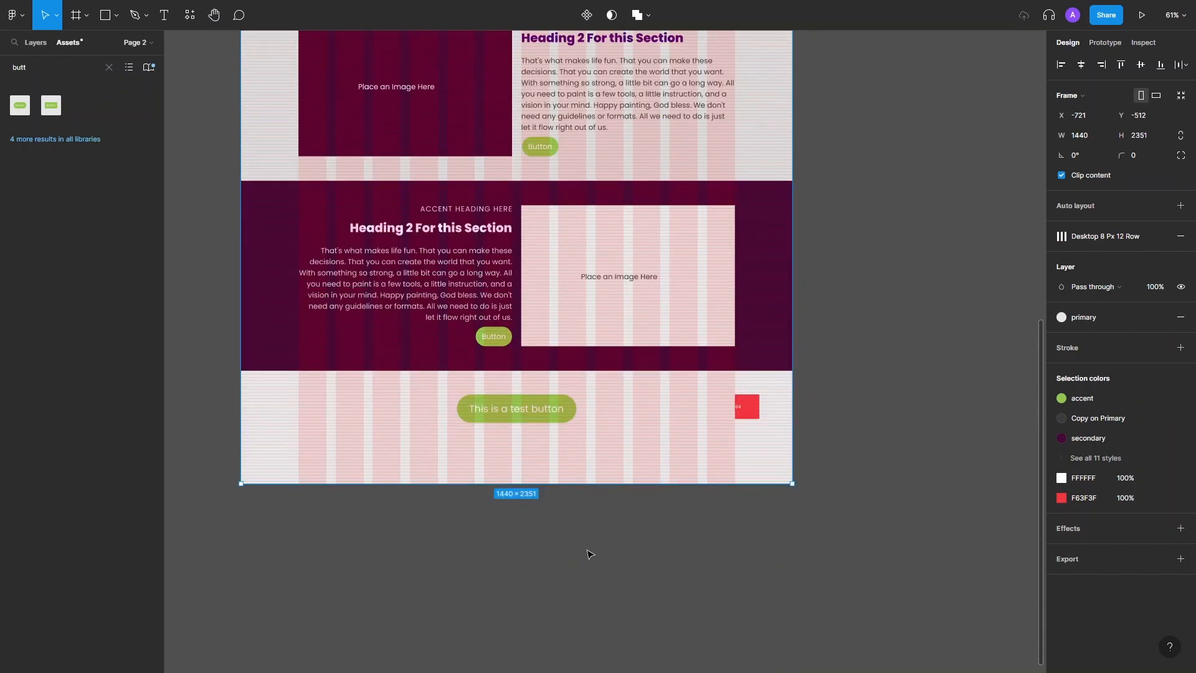
scroll(590, 554, down, 1)
drag(606, 446, 632, 671)
drag(791, 513, 868, 419)
- Delete the stretched 64 spacing box from the desktop frame
click(825, 492)
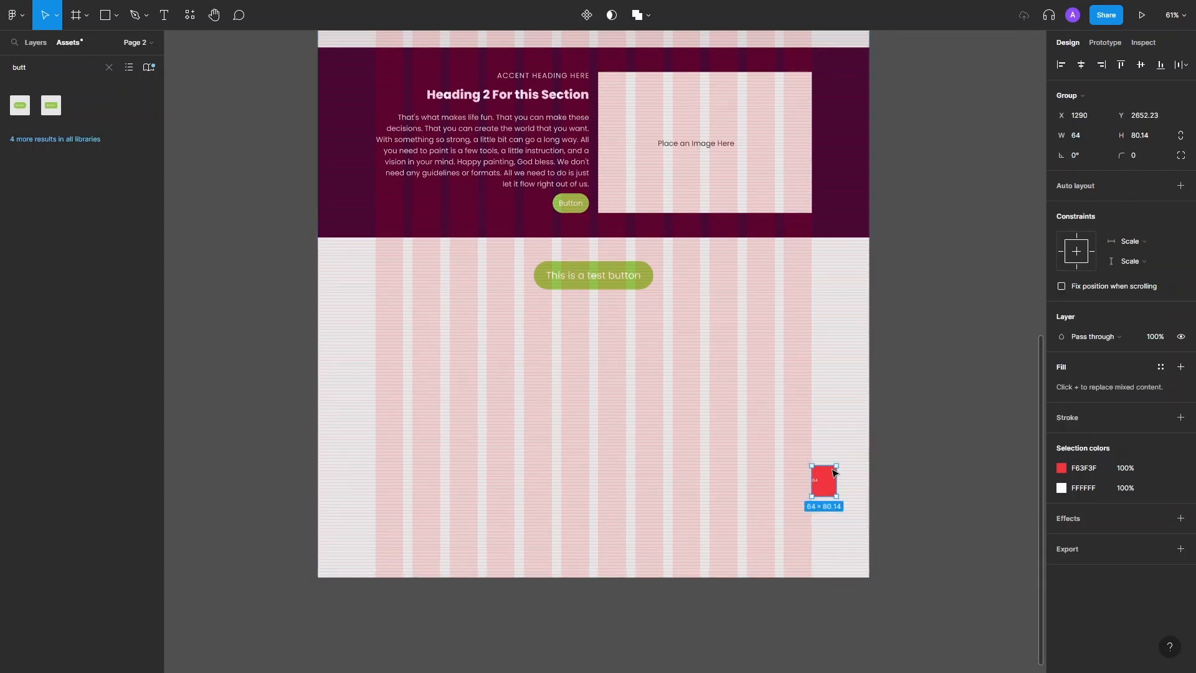
key(Delete)
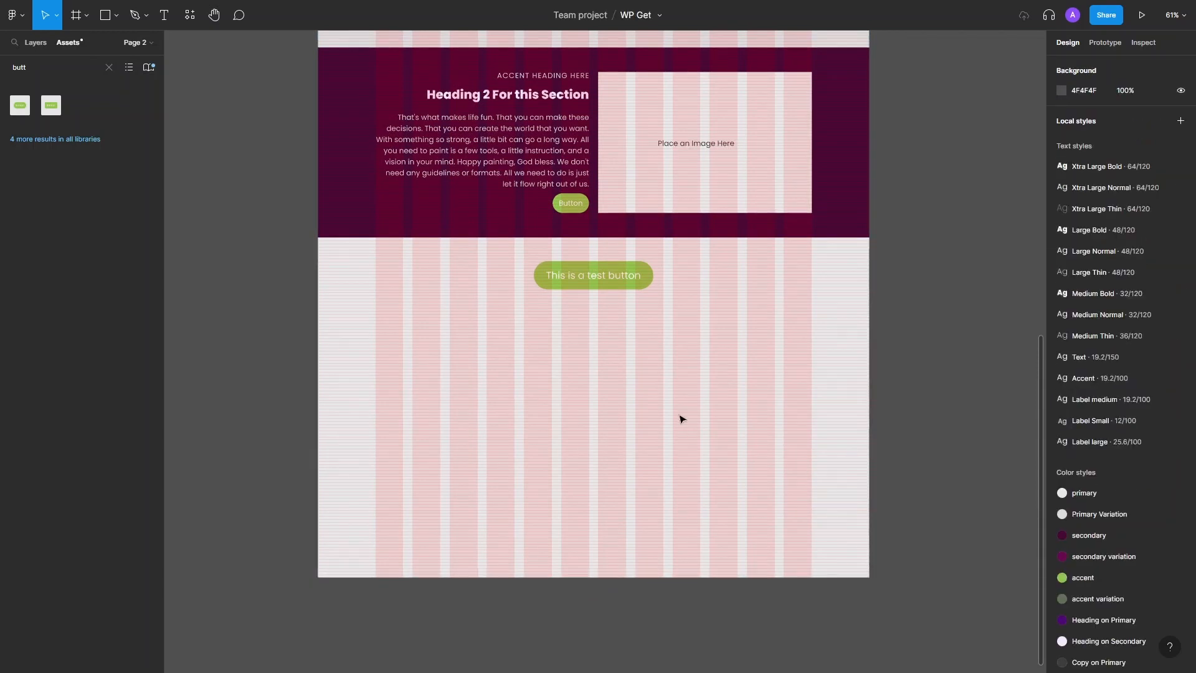
- Move the color palette and spacing guides together to Y -935, clear above the desktop frame
scroll(855, 342, up, 10)
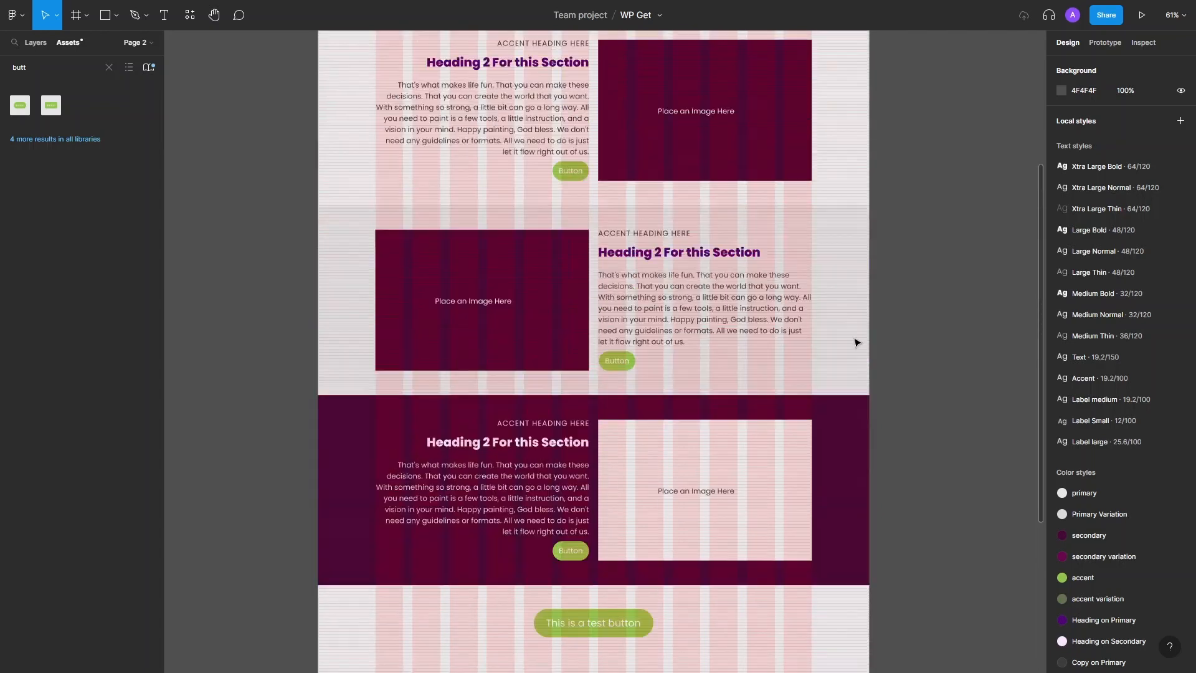
scroll(884, 144, up, 2)
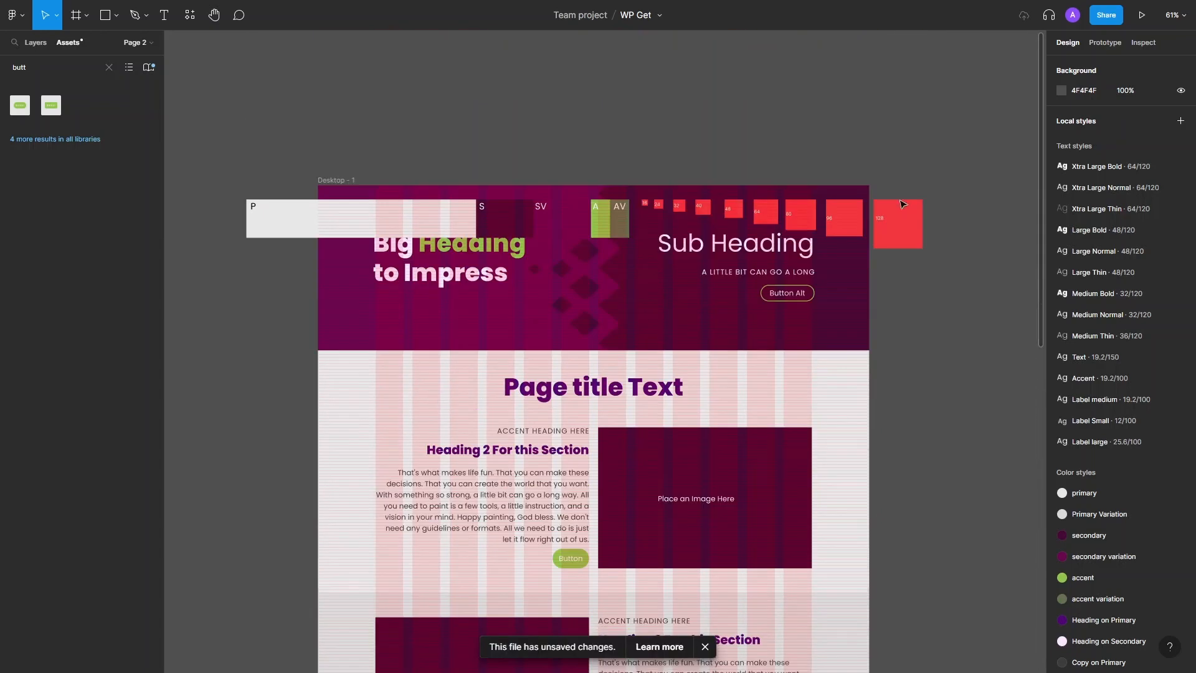
click(908, 231)
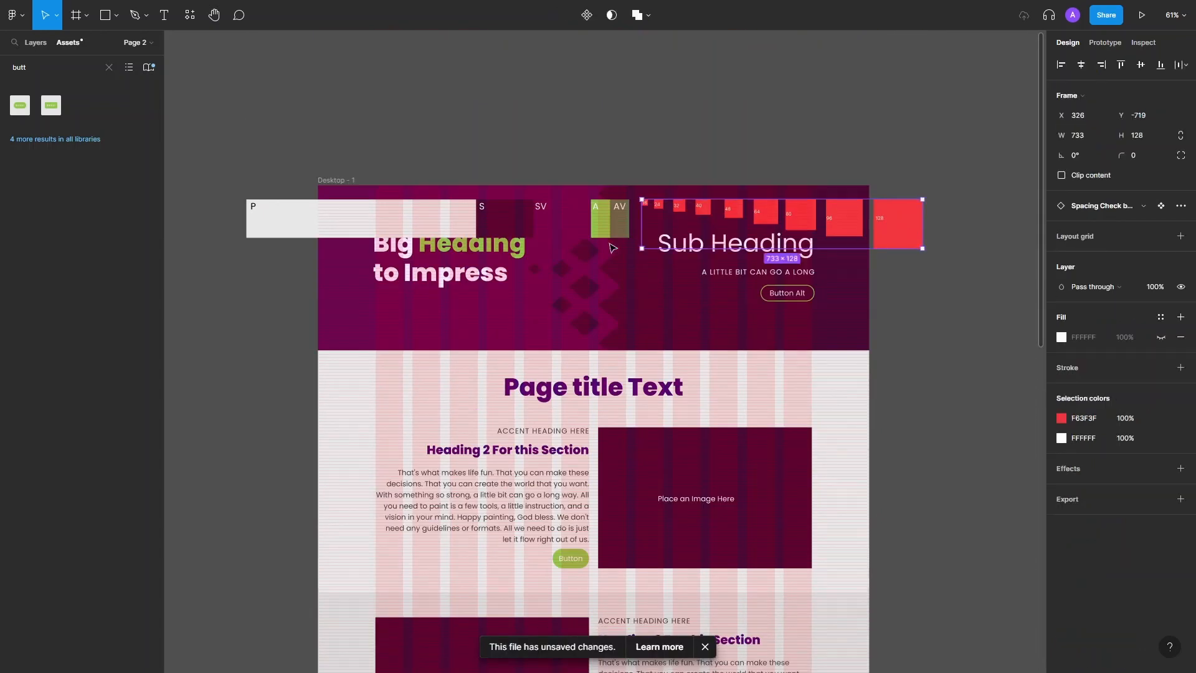
shift+click(498, 222)
key(ctrl+alt+t)
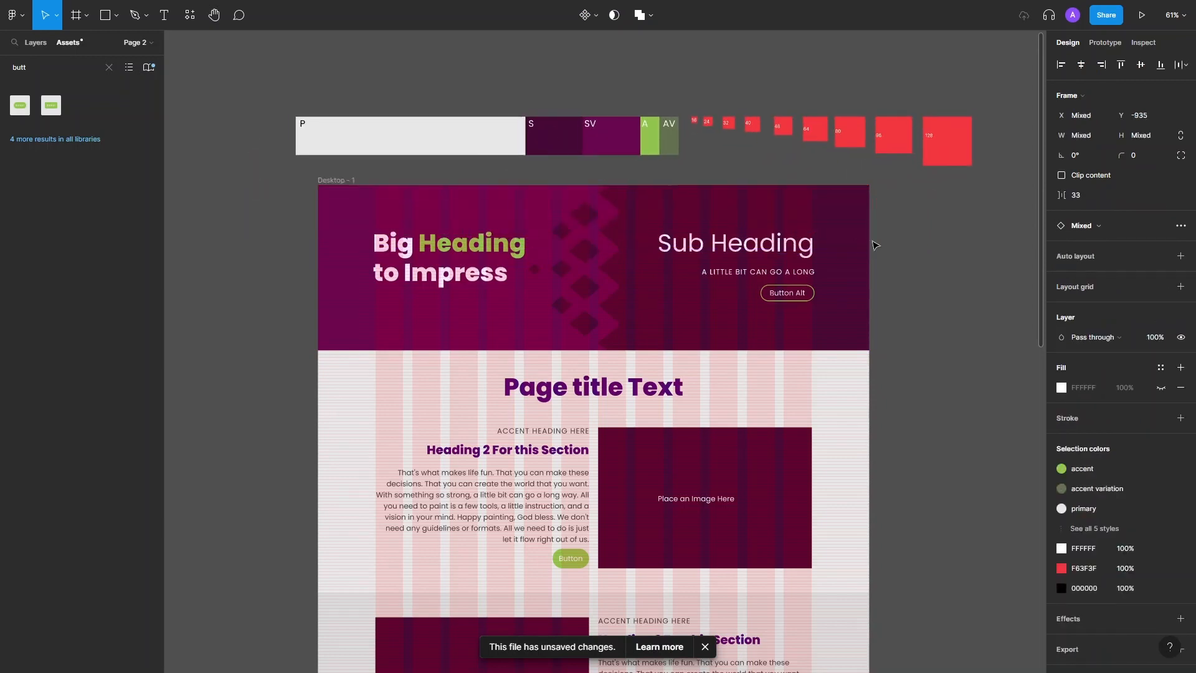
click(865, 246)
- Copy the 64 spacing box from the guide and place it directly against the test button's lower edge, at X 654, Y 2192
click(816, 132)
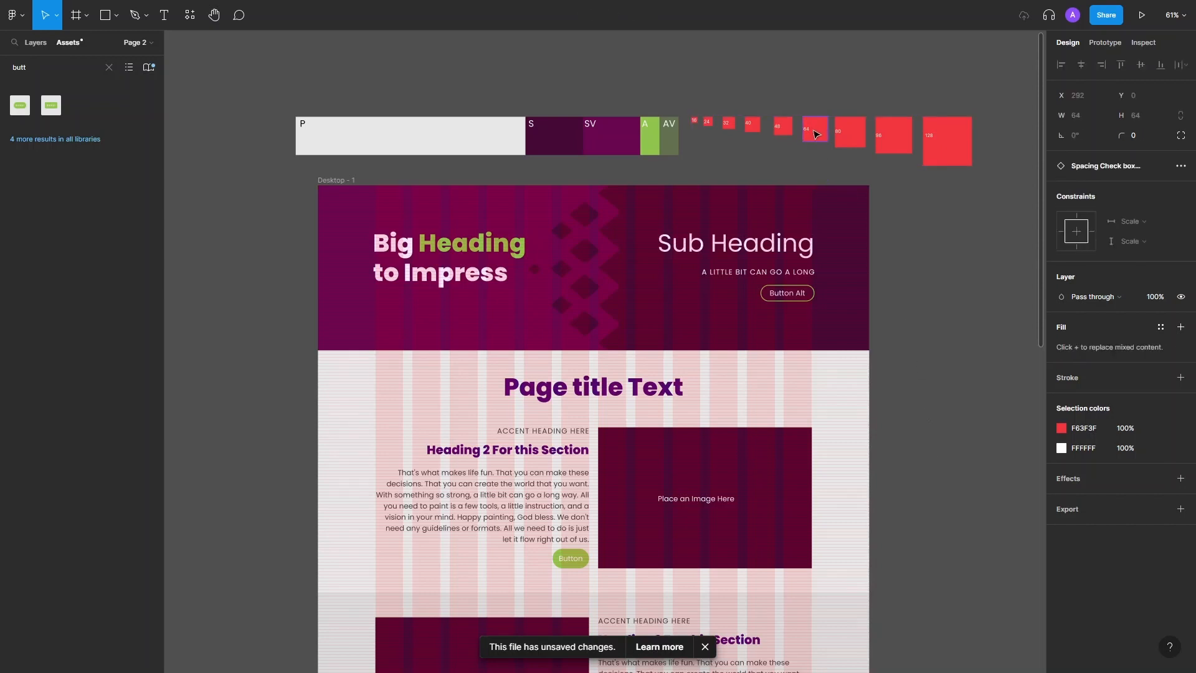
drag(816, 134, 955, 612)
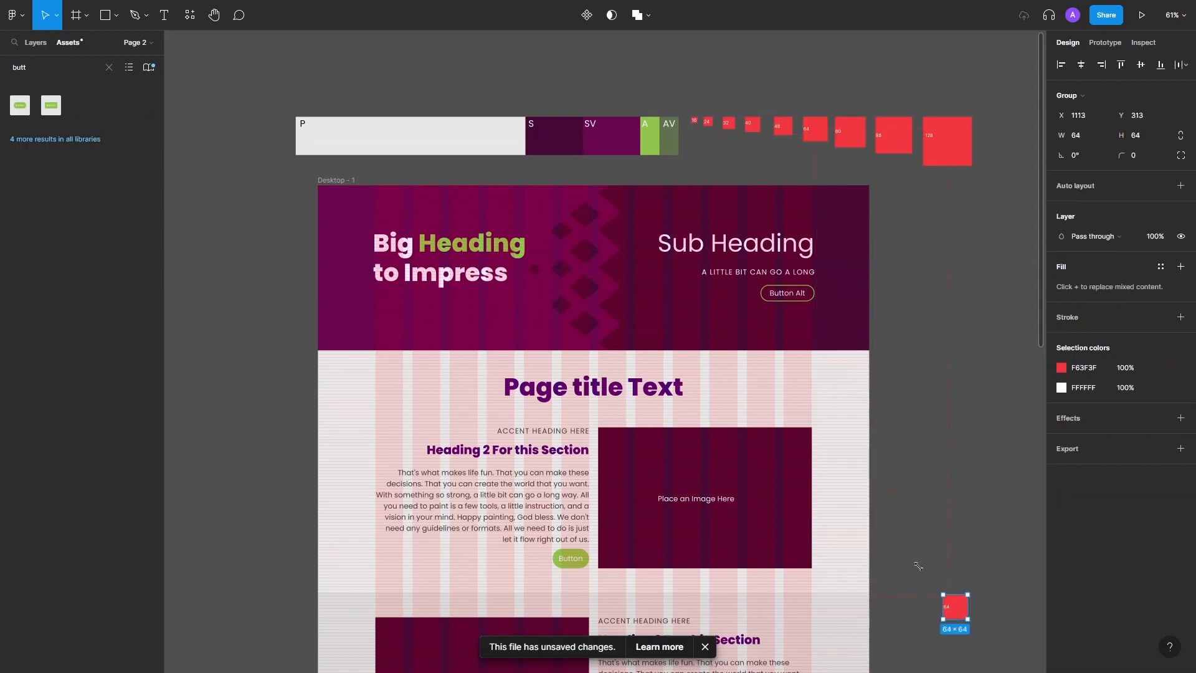
scroll(919, 566, down, 10)
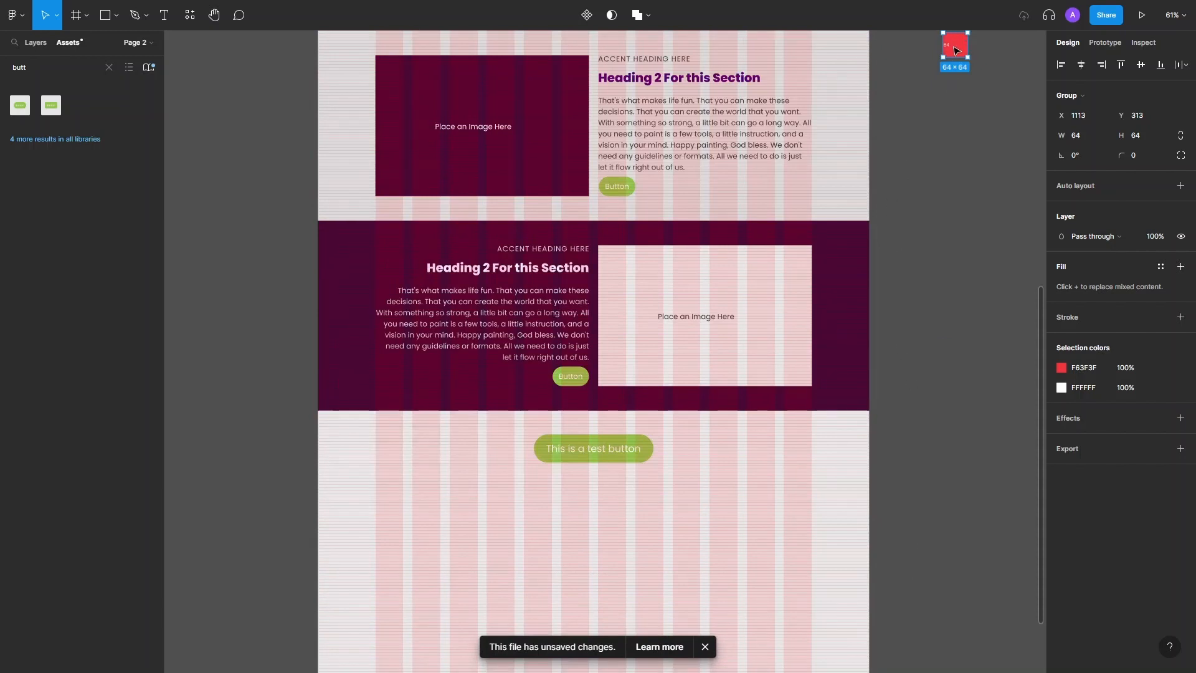
drag(949, 40, 578, 484)
scroll(579, 485, up, 5)
scroll(597, 494, up, 4)
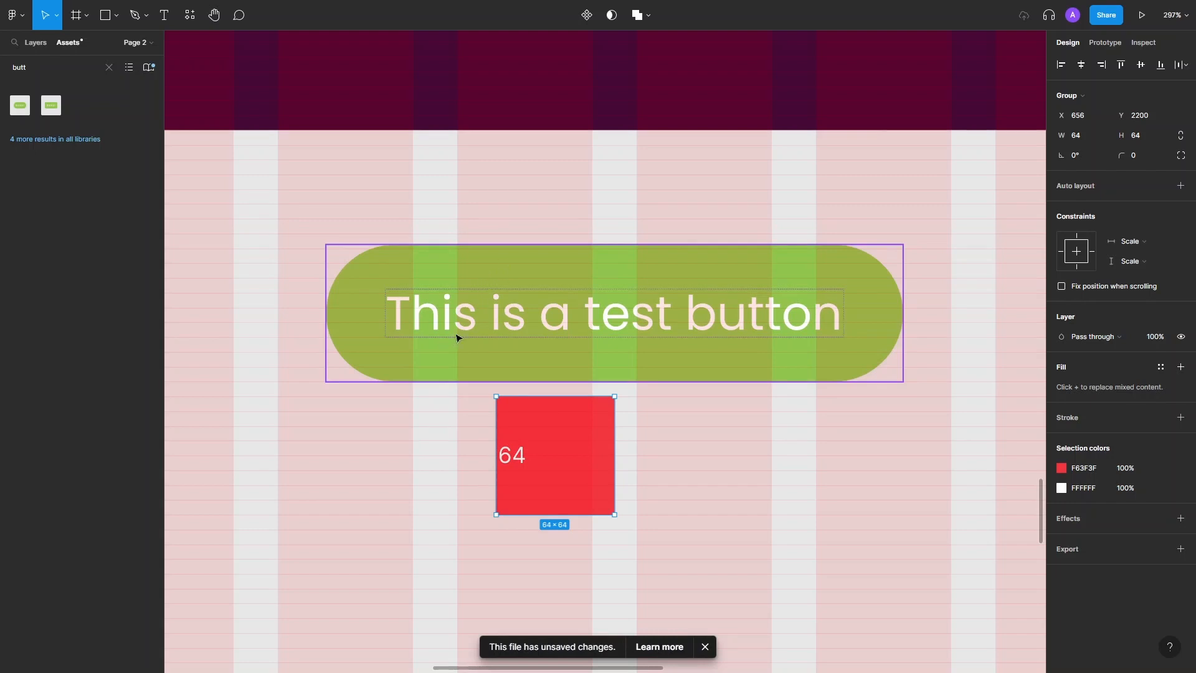
click(422, 401)
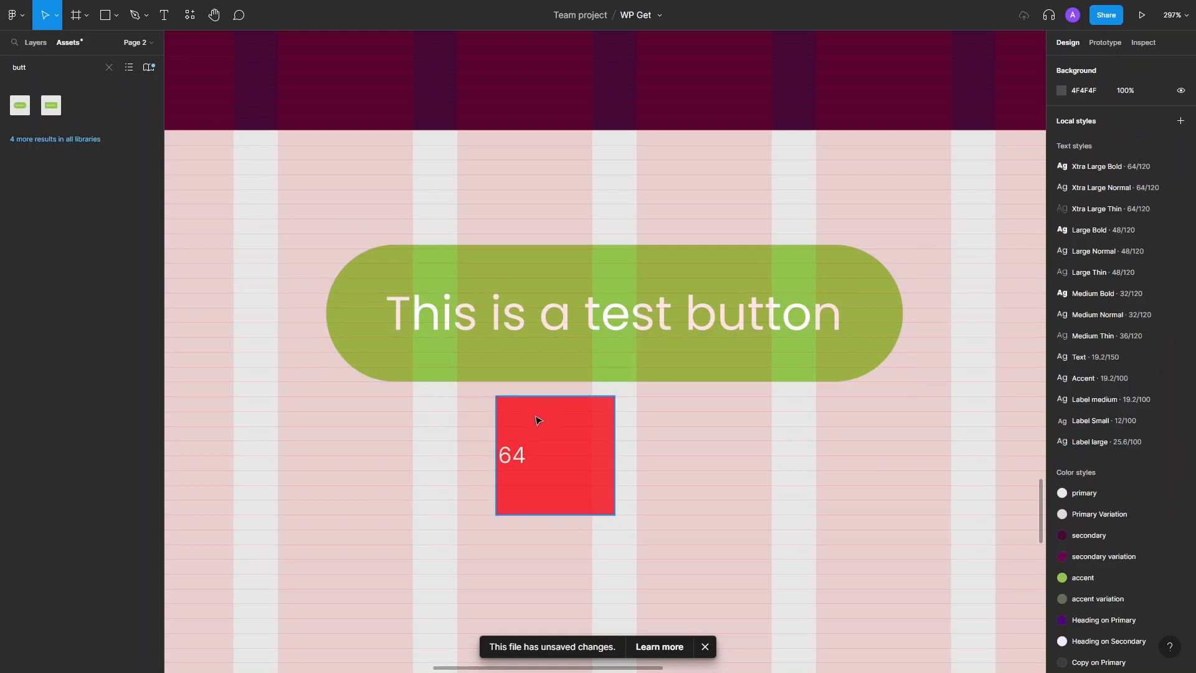
mouse_move(538, 420)
mouse_down()
mouse_move(540, 407)
mouse_move(546, 418)
mouse_up()
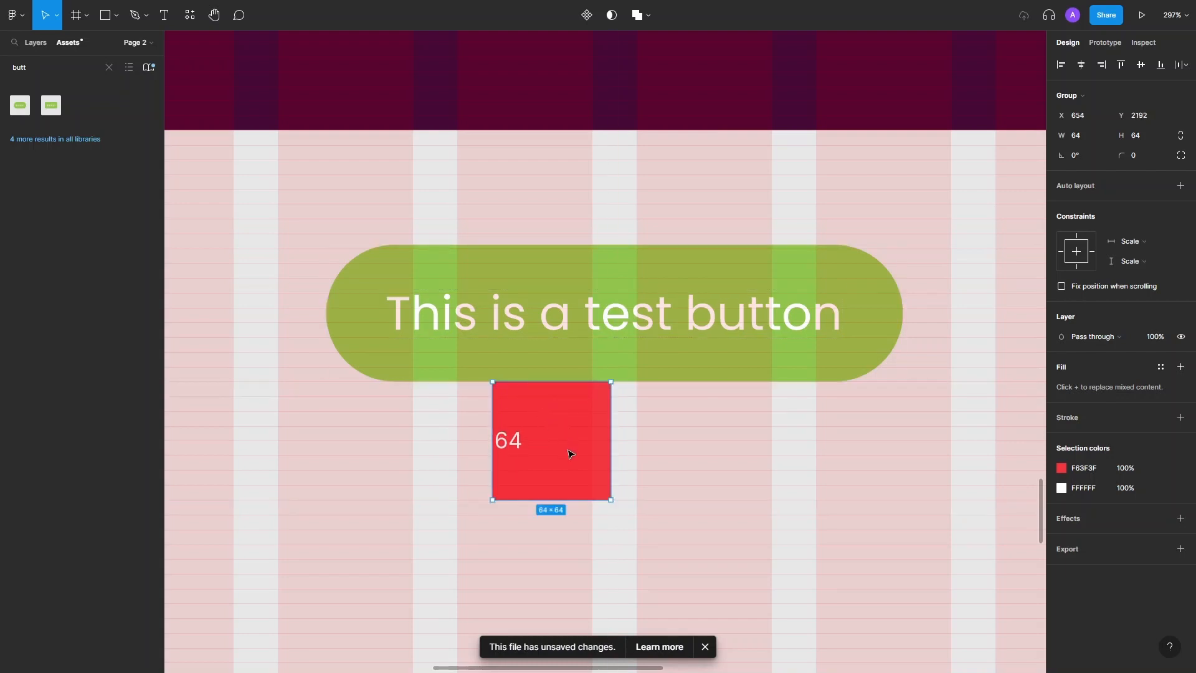
- Place a CardBasic found by searching the assets for "cards" at X 150, Y 2256, and move the spacing box outside the frame to X -119, Y 2323
scroll(597, 512, down, 10)
double_click(34, 69)
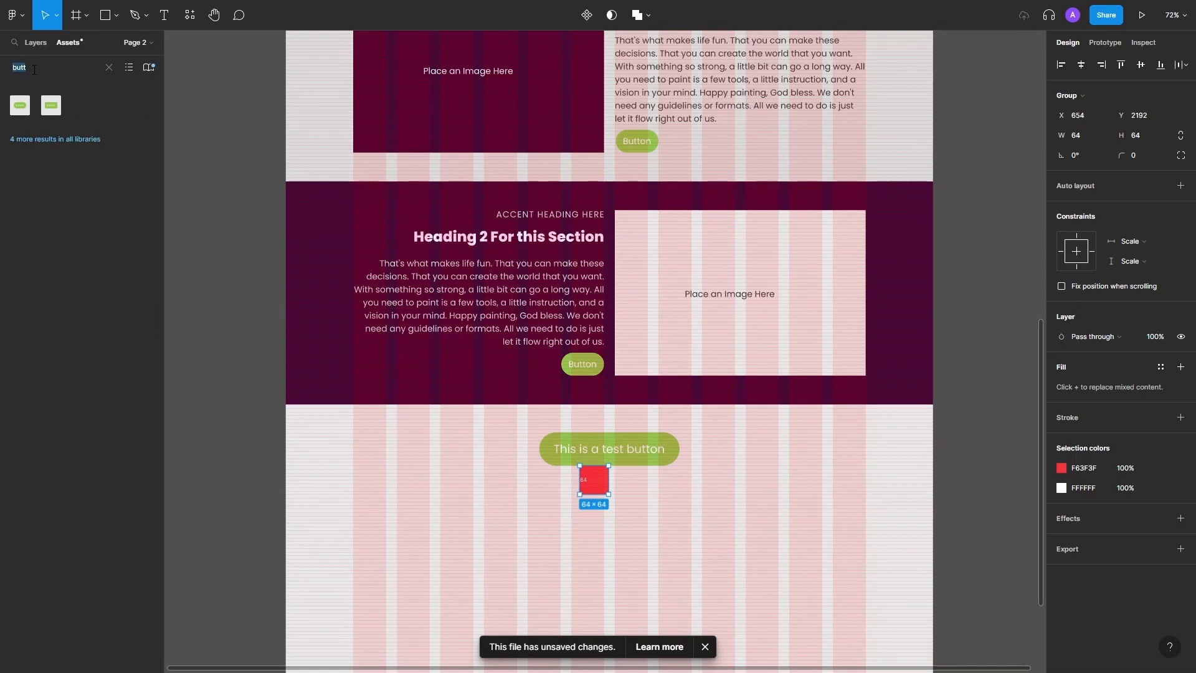
text(cards)
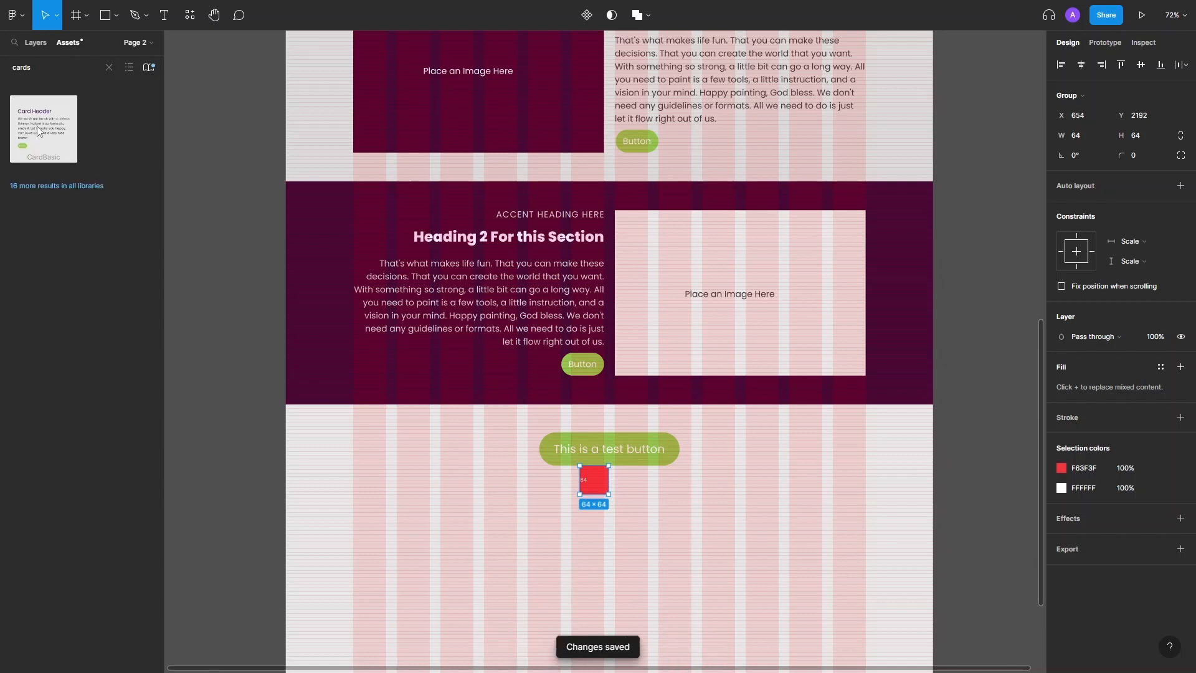
key(Escape)
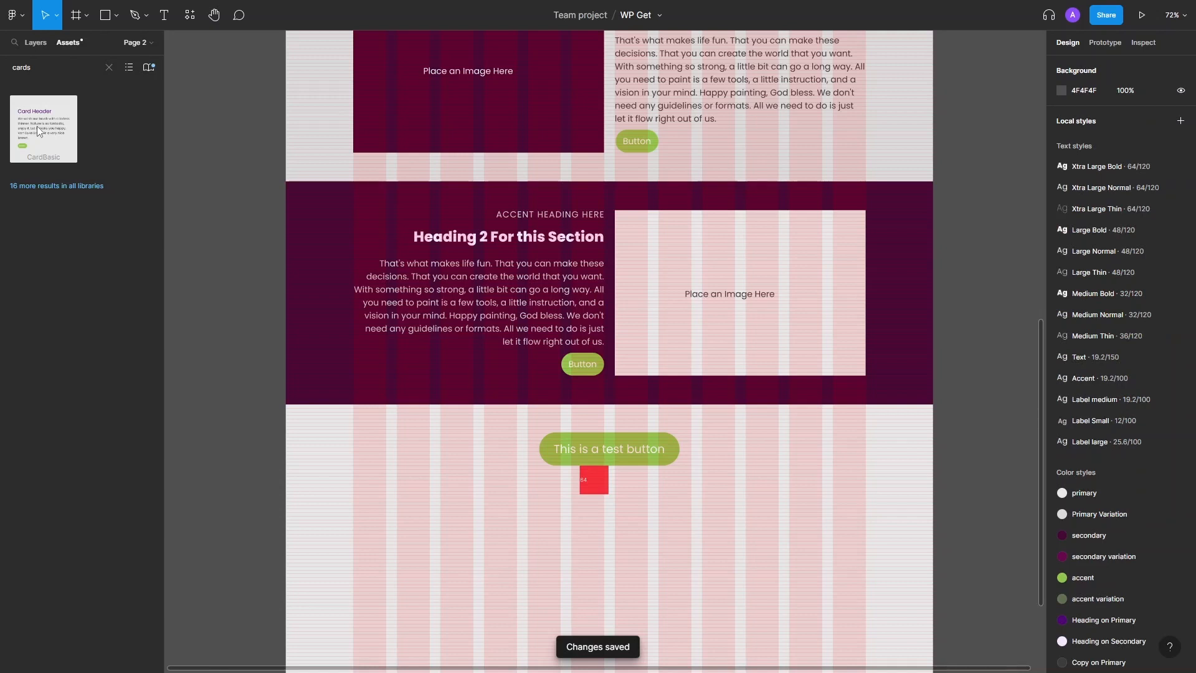
drag(399, 513, 435, 549)
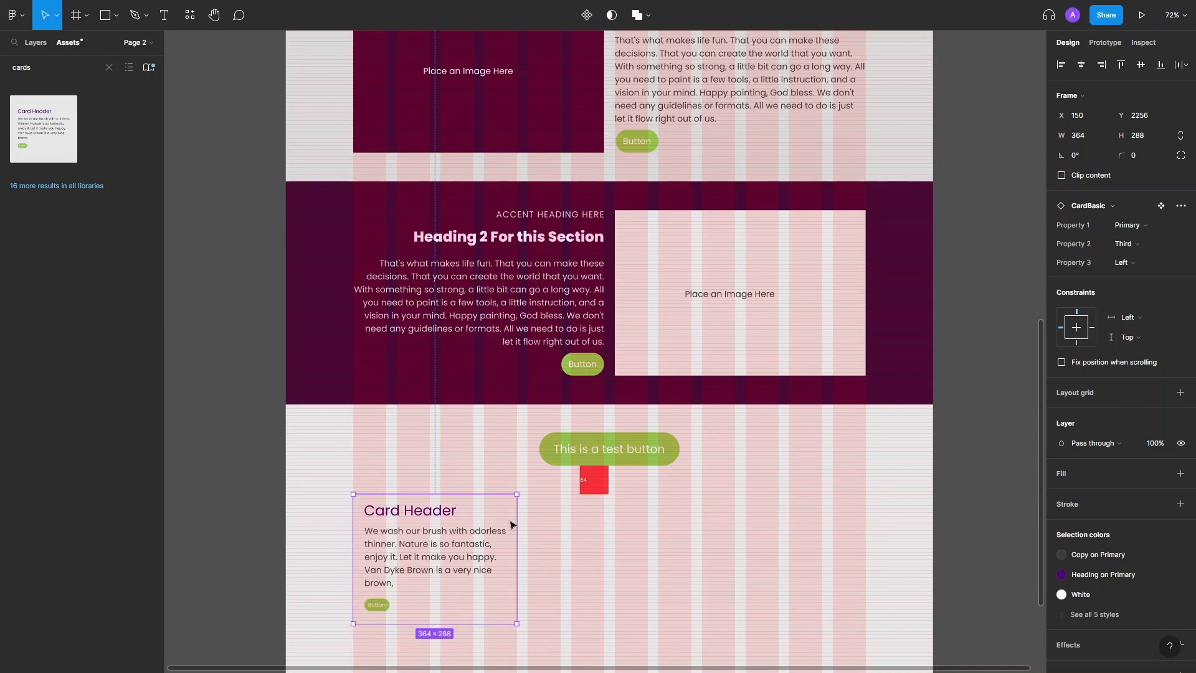
scroll(527, 516, down, 5)
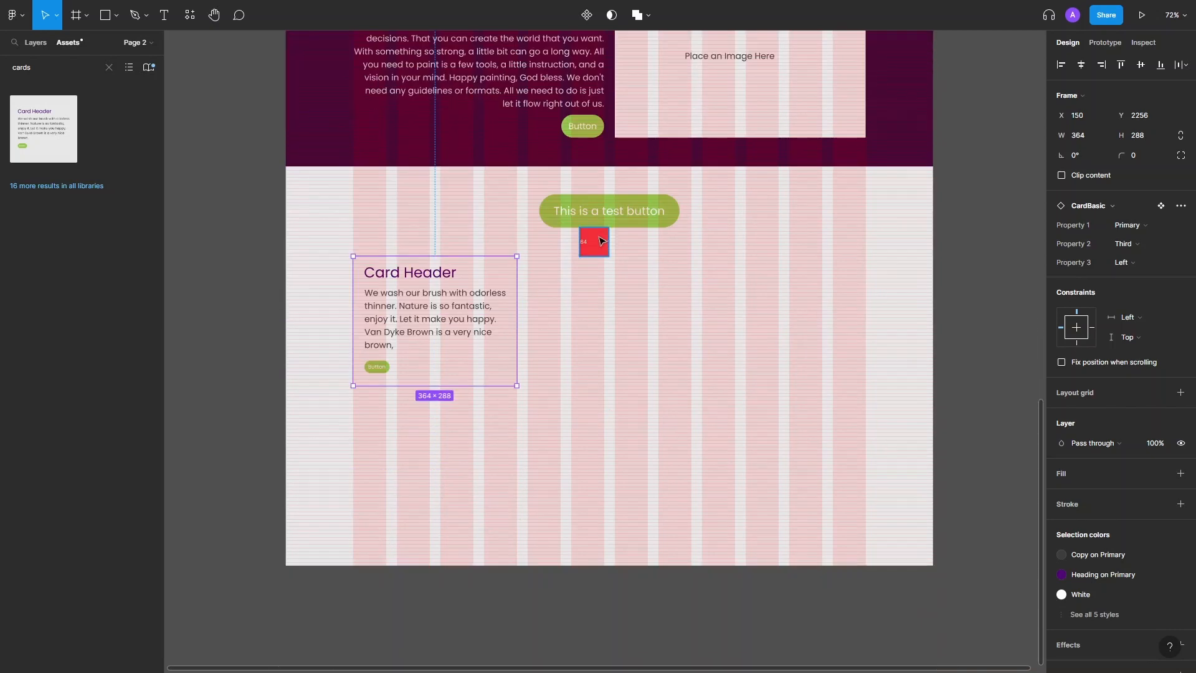
drag(600, 240, 256, 295)
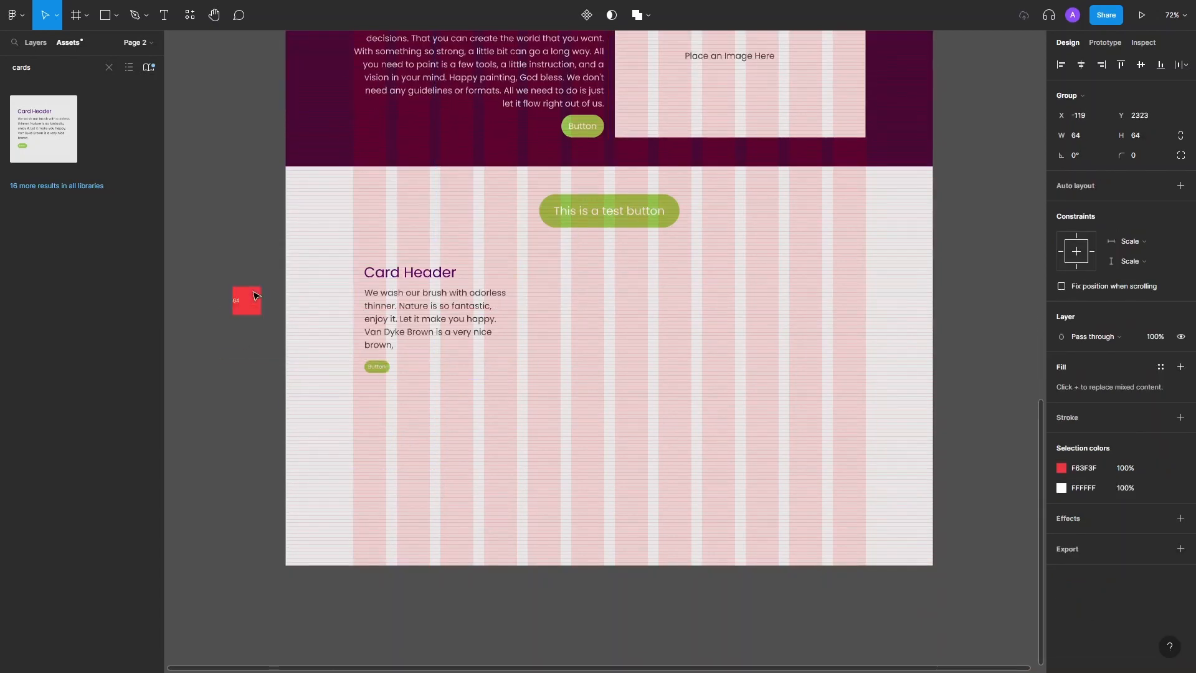
- Set the card's Property 2 variant to Half and its Property 1 variant to Secondary
click(429, 310)
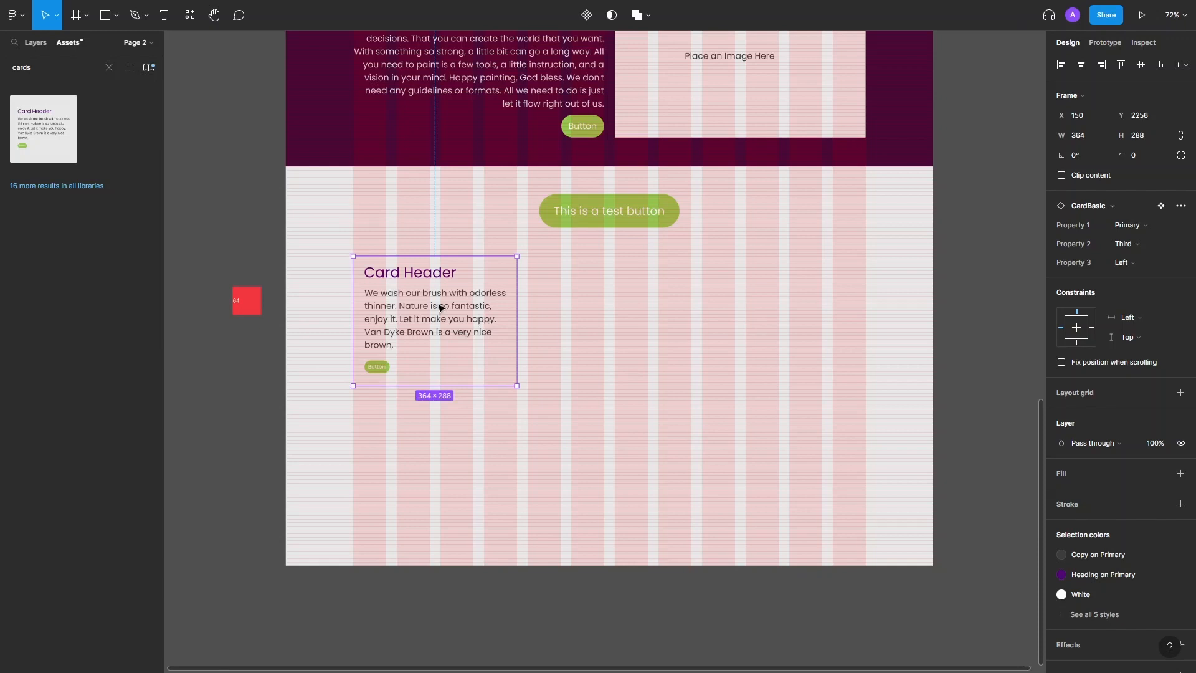
click(1136, 246)
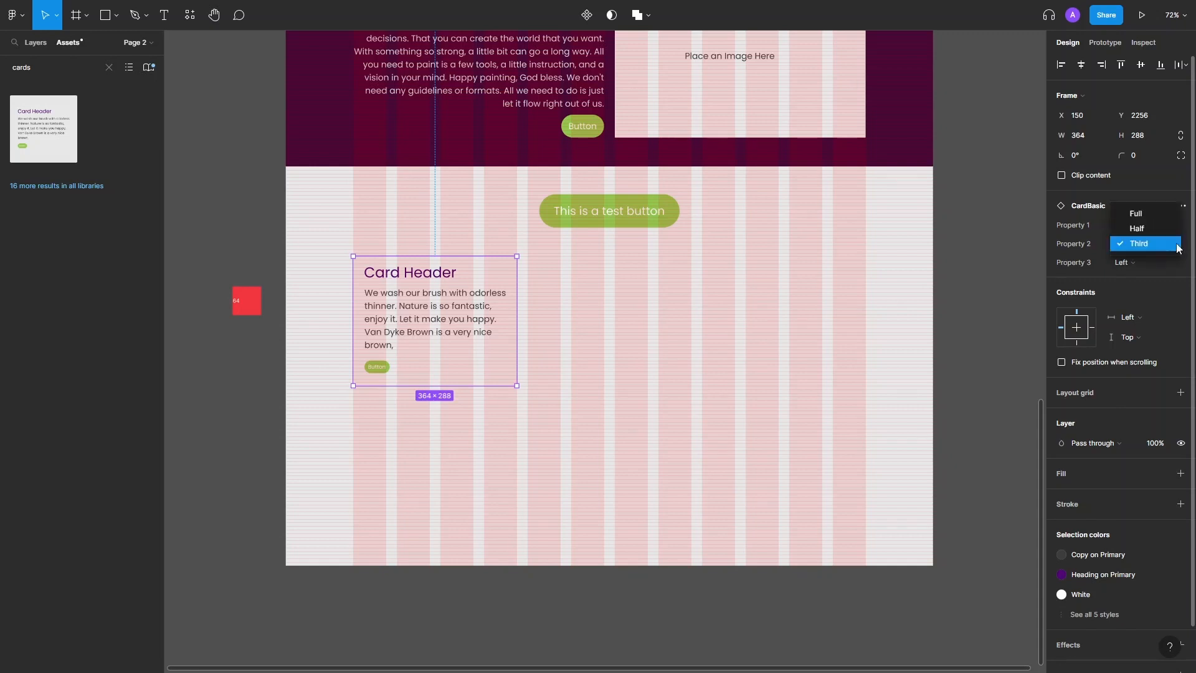
click(1159, 231)
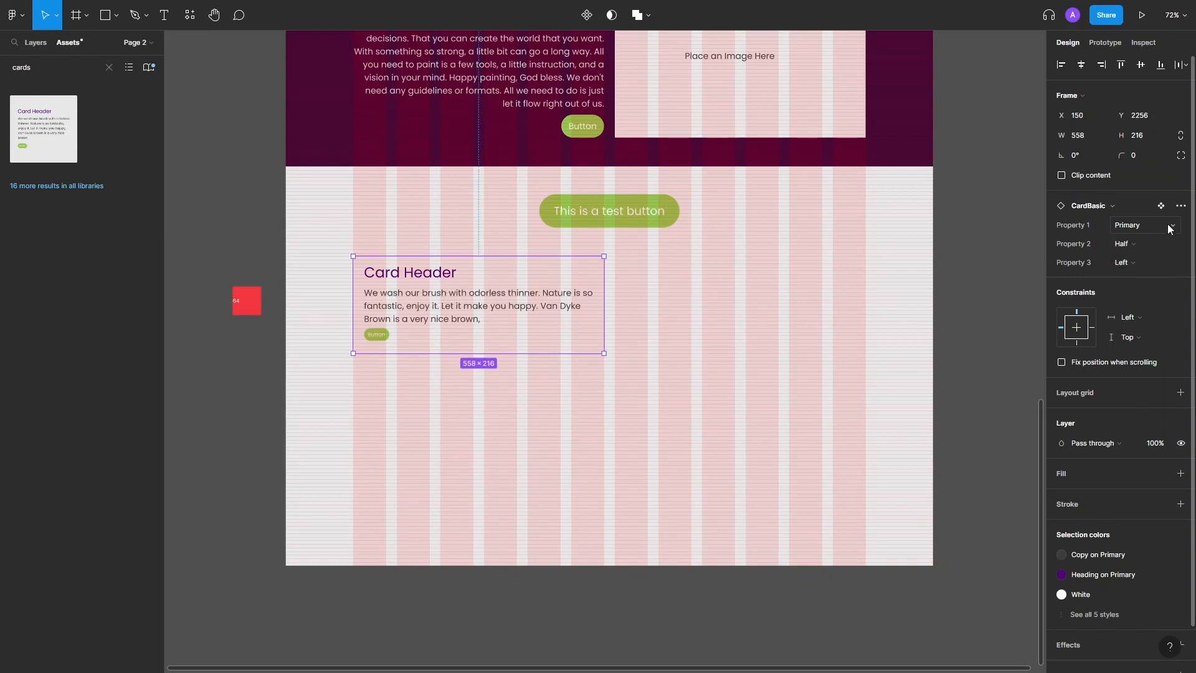
click(1168, 229)
click(1163, 242)
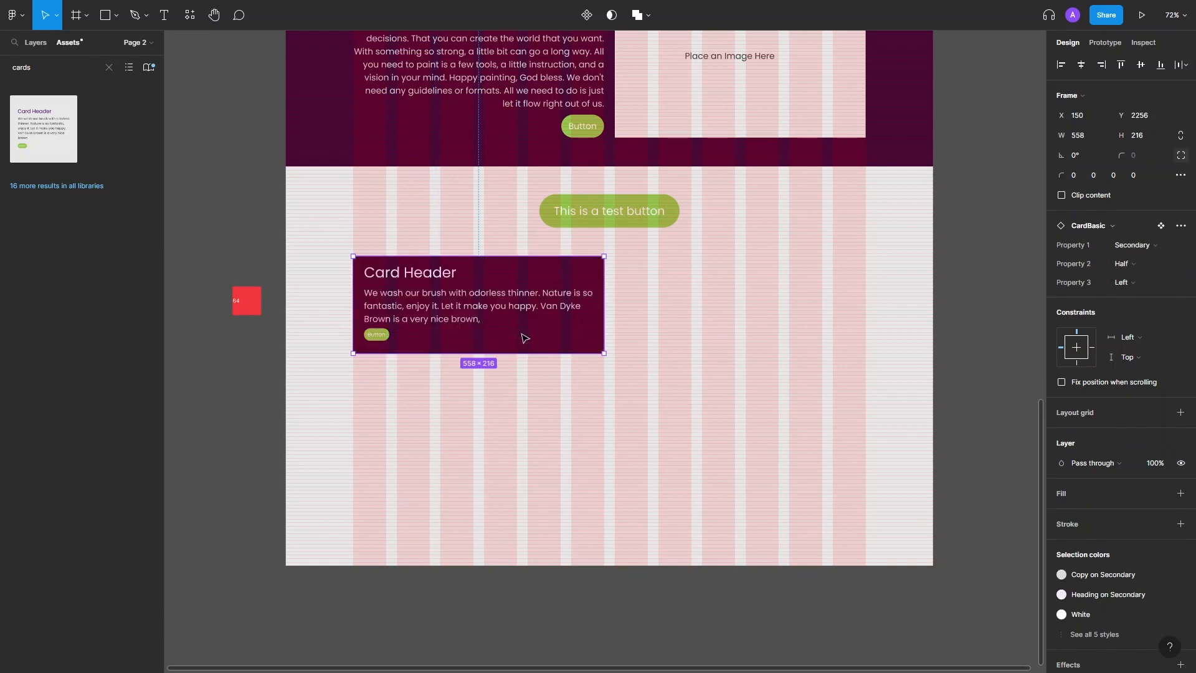
- Duplicate the card to X 732 with a 24 px gap, and duplicate the pair to Y 2496 to form a two-by-two grid
drag(524, 339, 788, 317)
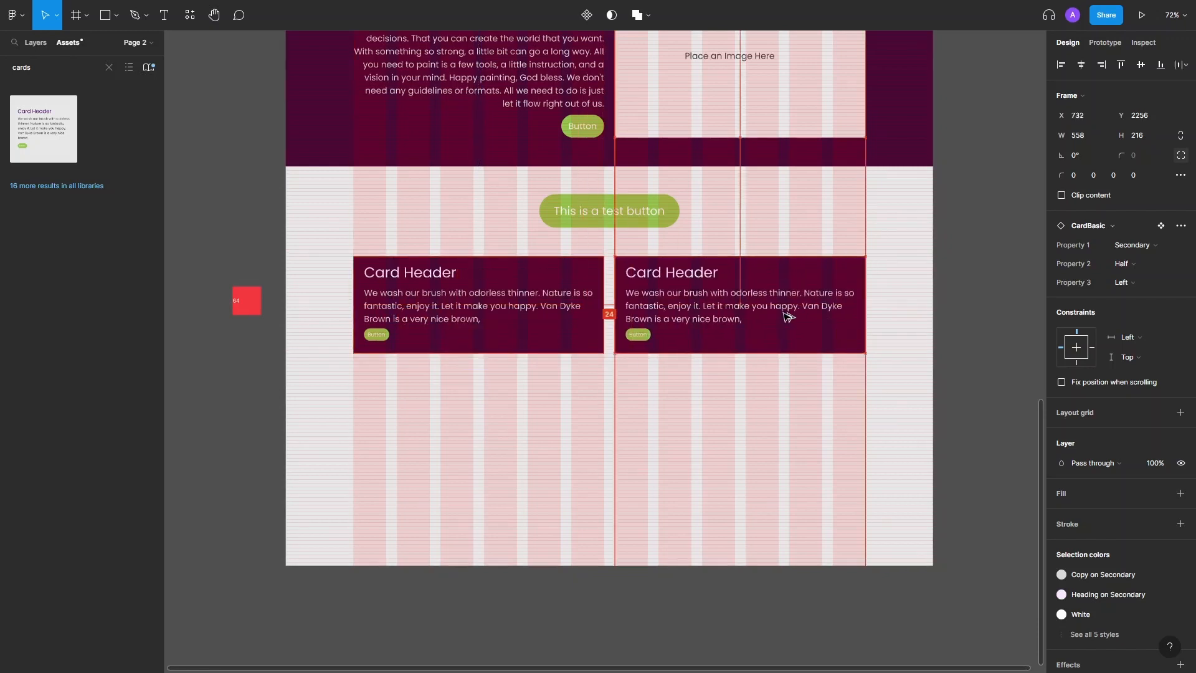
click(699, 400)
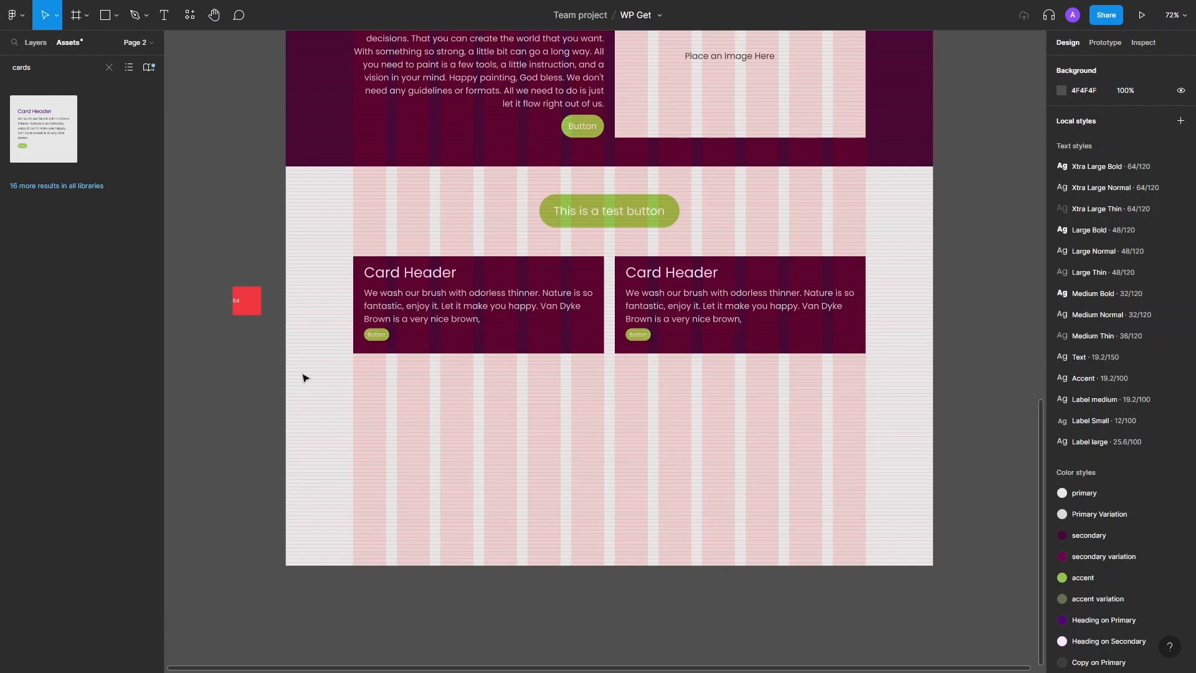
click(527, 333)
shift+click(688, 335)
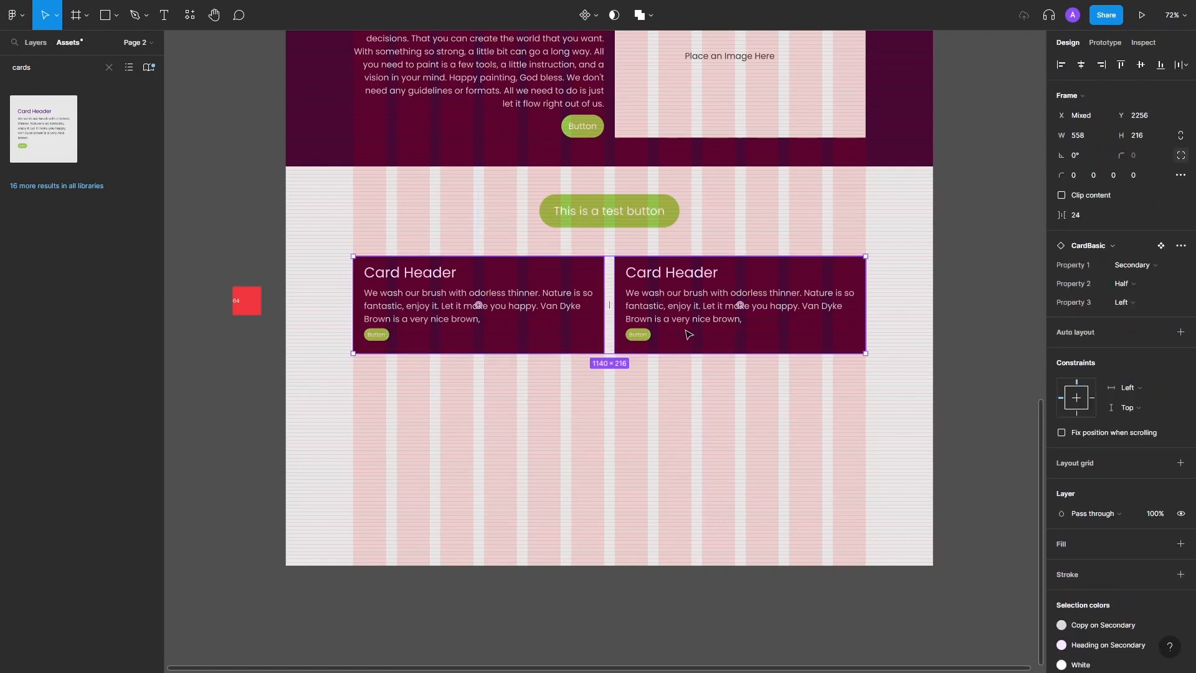
drag(688, 335, 678, 443)
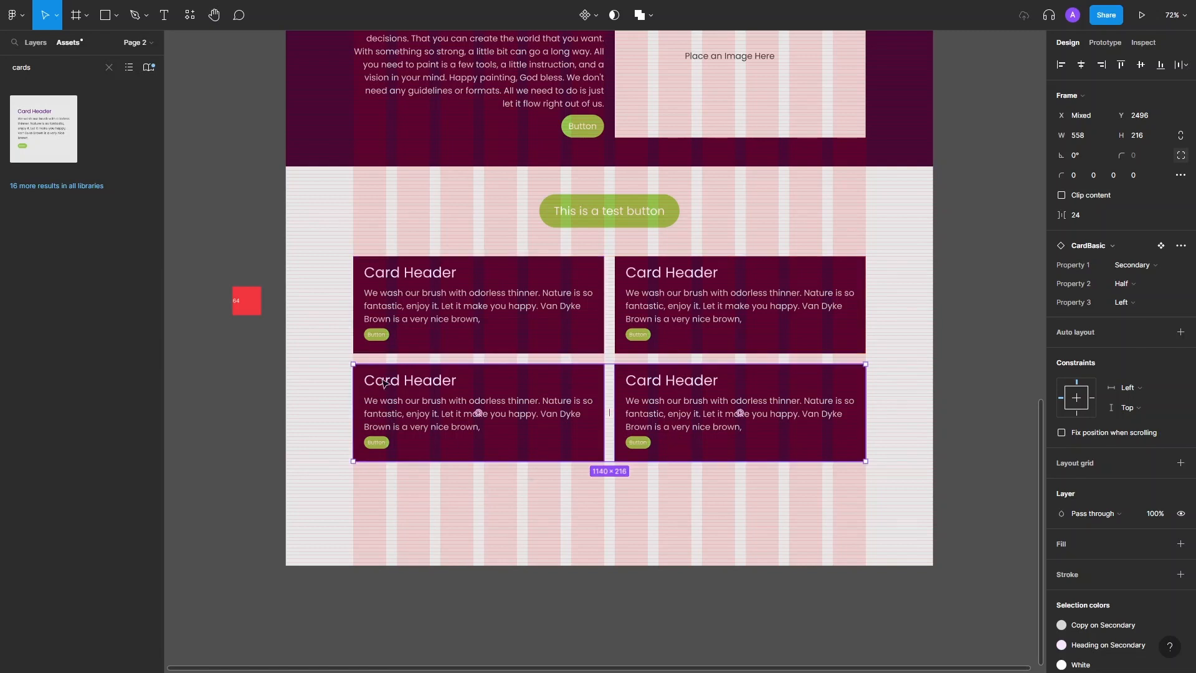
scroll(742, 309, up, 5)
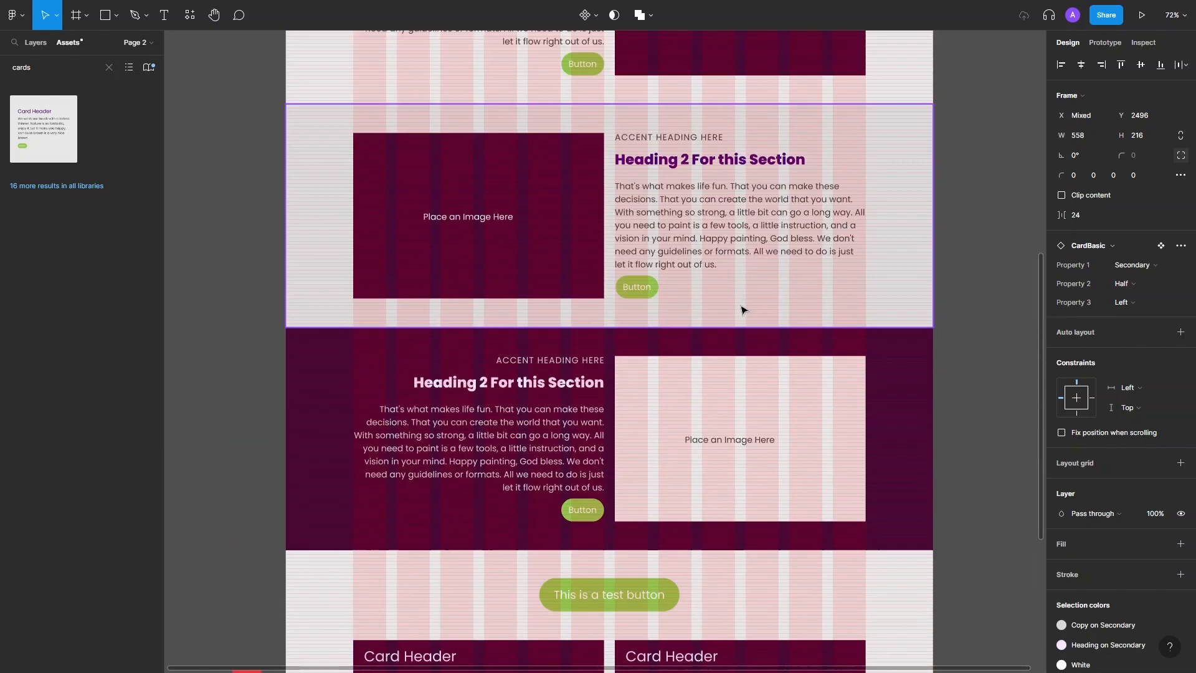
scroll(743, 310, up, 6)
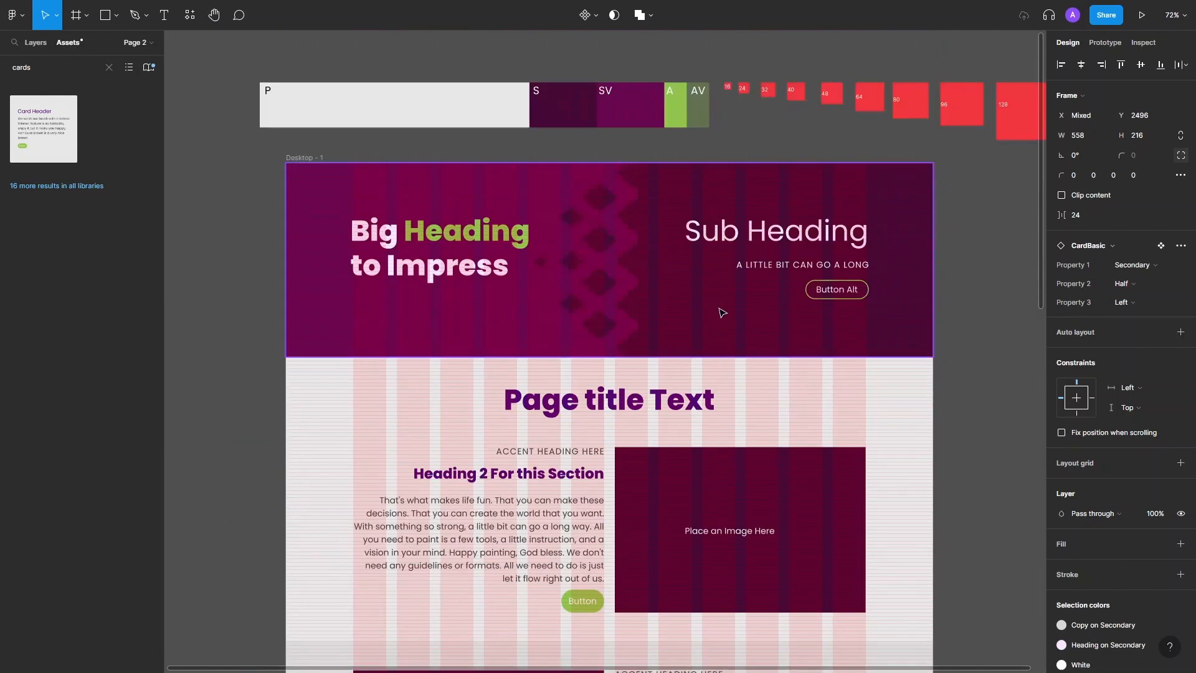
- Set Property 1 of the second card in the lower row to Primary
scroll(722, 312, down, 7)
click(674, 374)
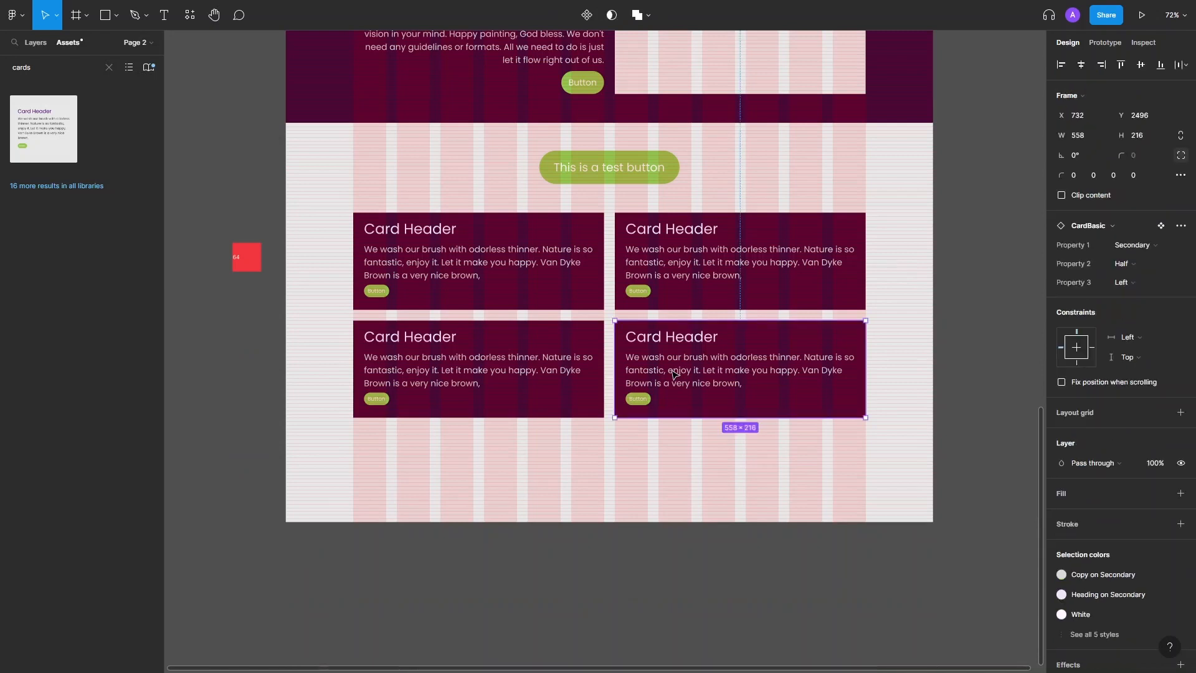
click(1143, 246)
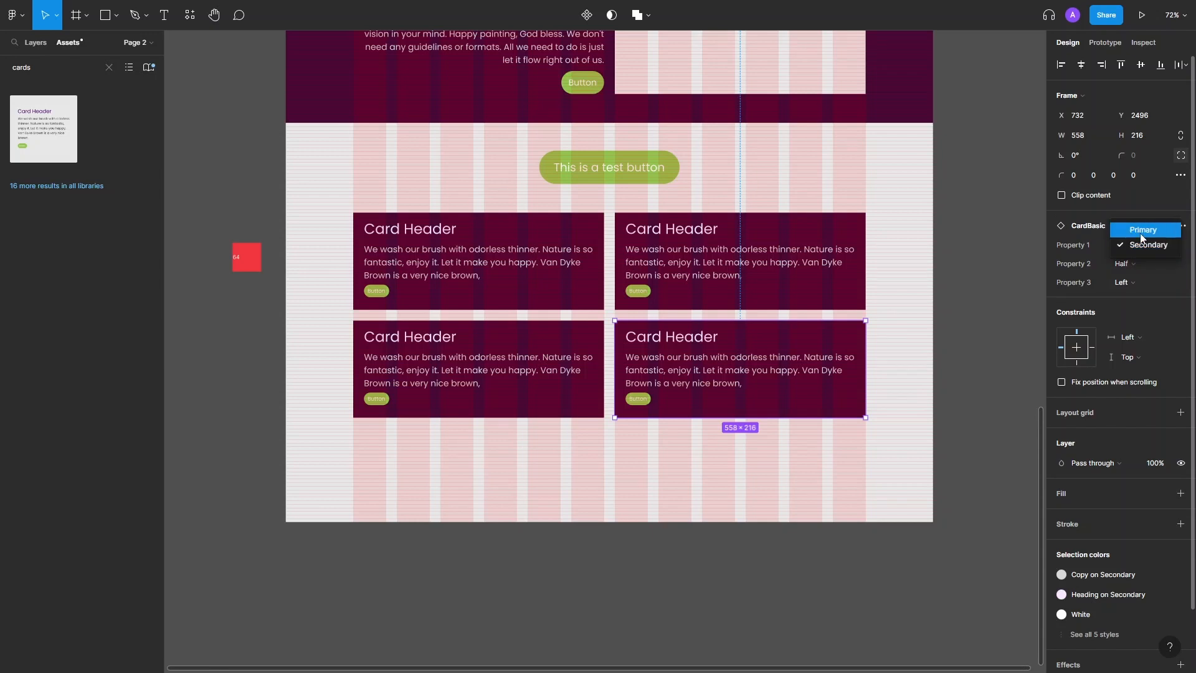
click(1150, 236)
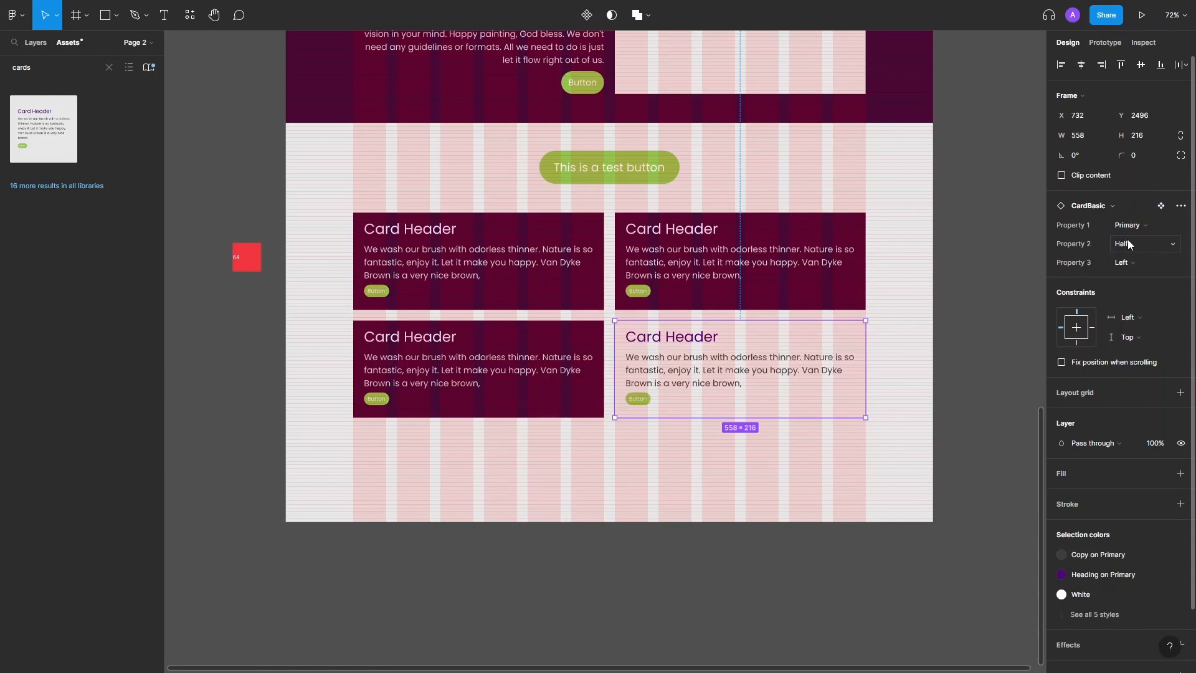
click(888, 481)
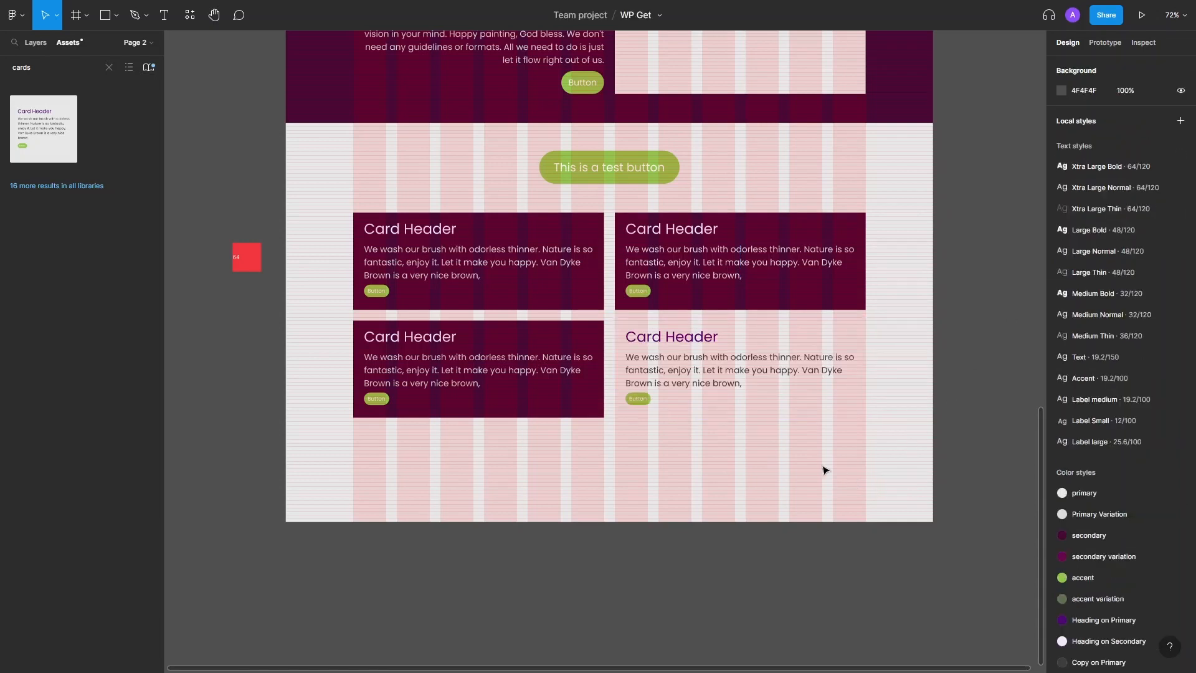
- Hide the layout grids and look over the finished page from the hero down to the cards
key(ctrl+shift+4)
scroll(793, 468, up, 5)
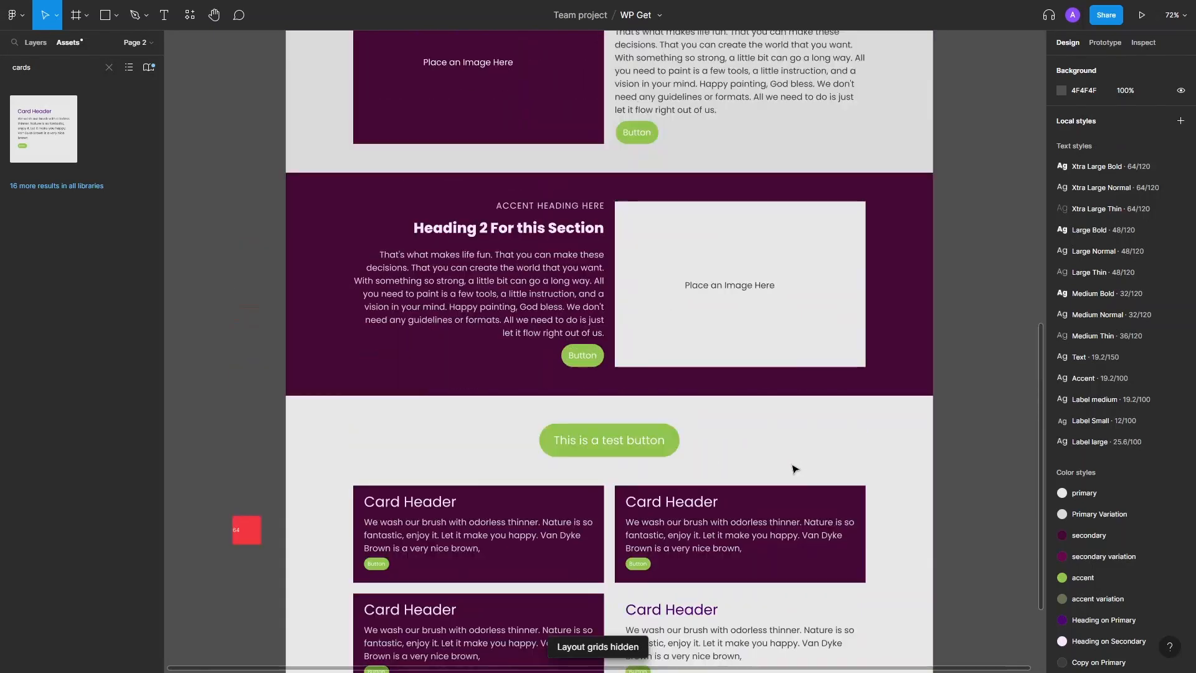
scroll(626, 405, down, 5)
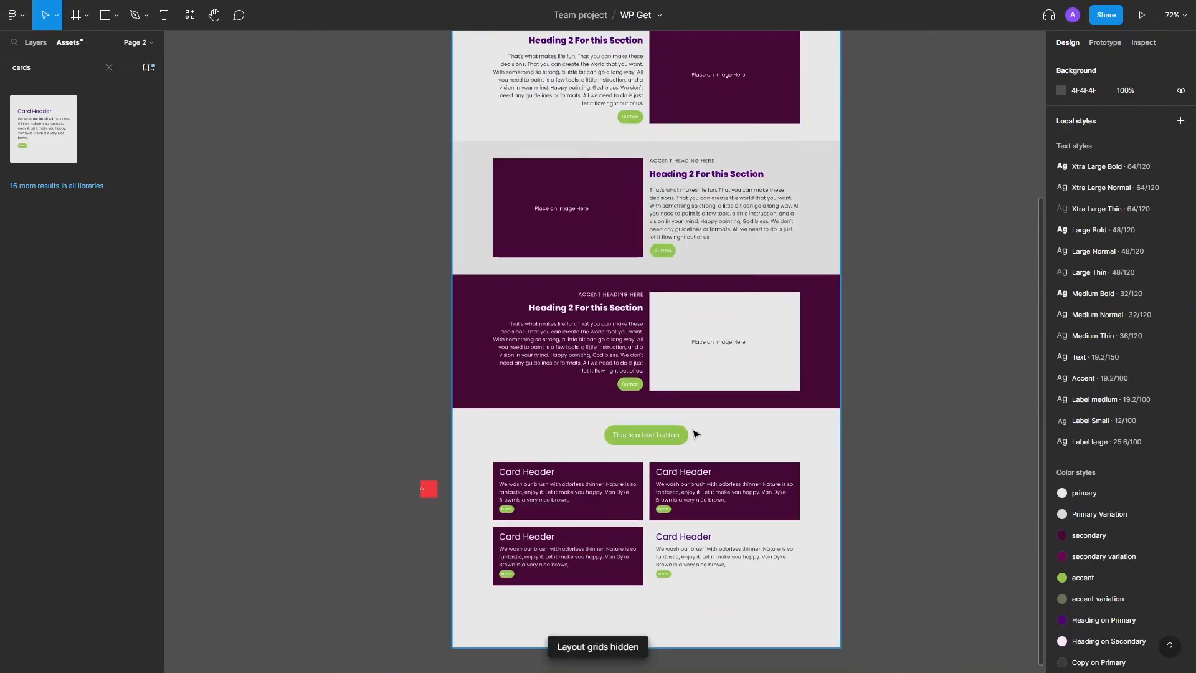
scroll(766, 241, up, 3)
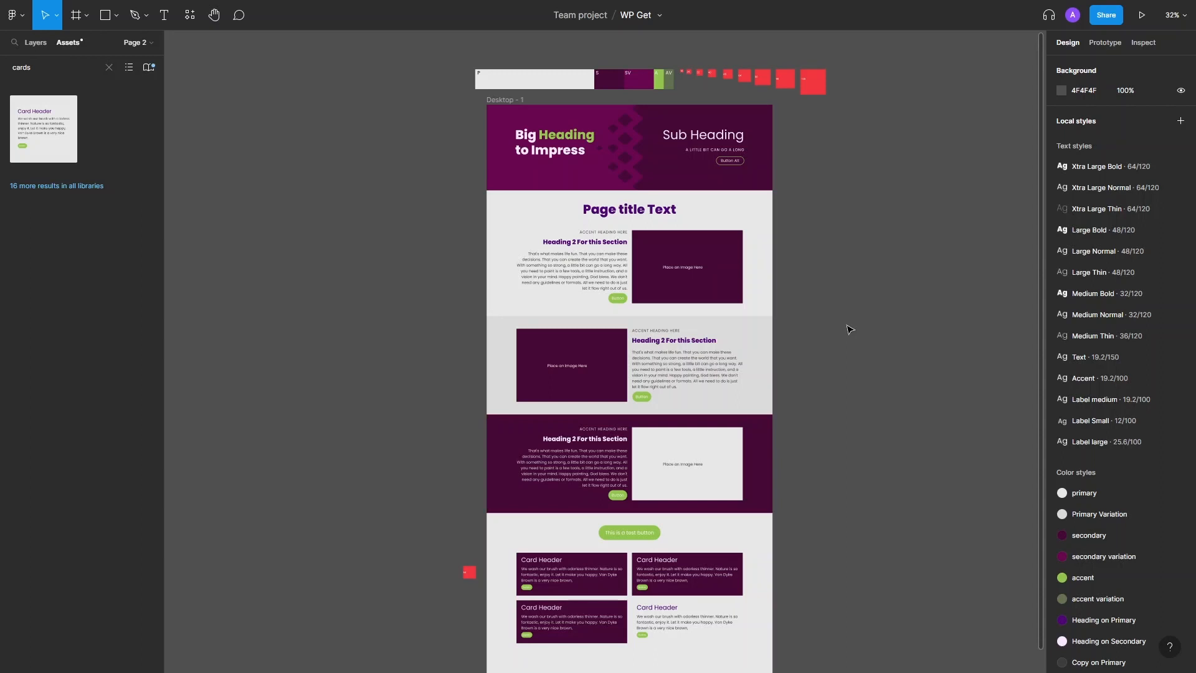
click(697, 264)
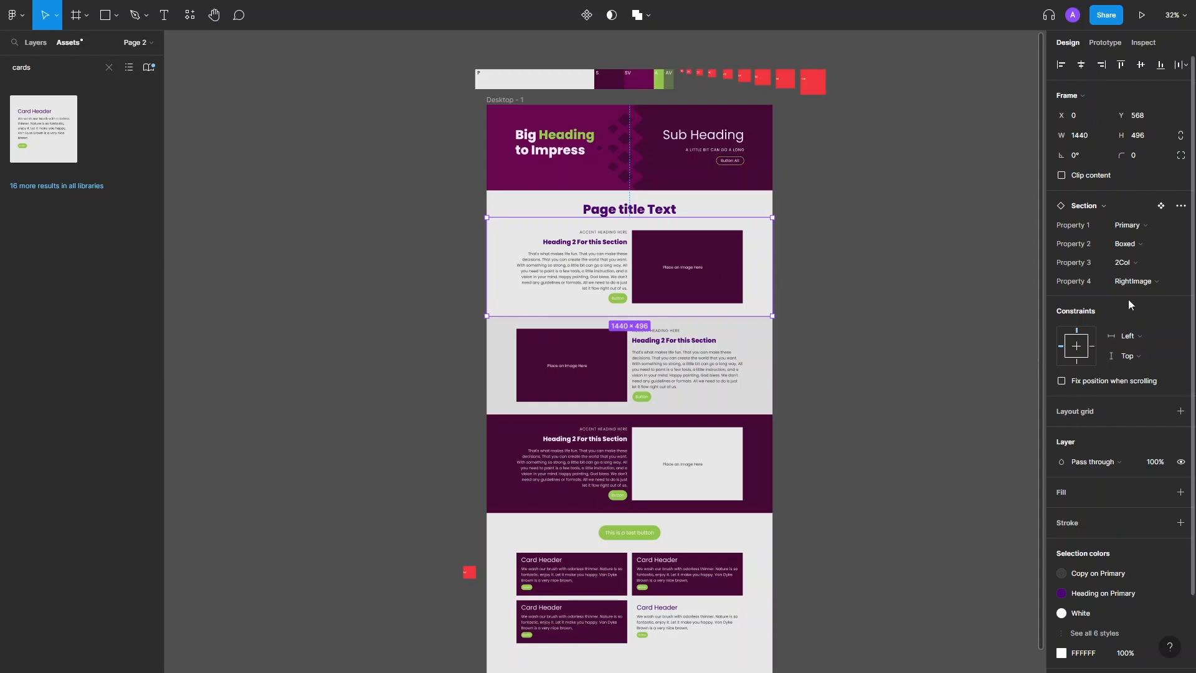
click(1160, 206)
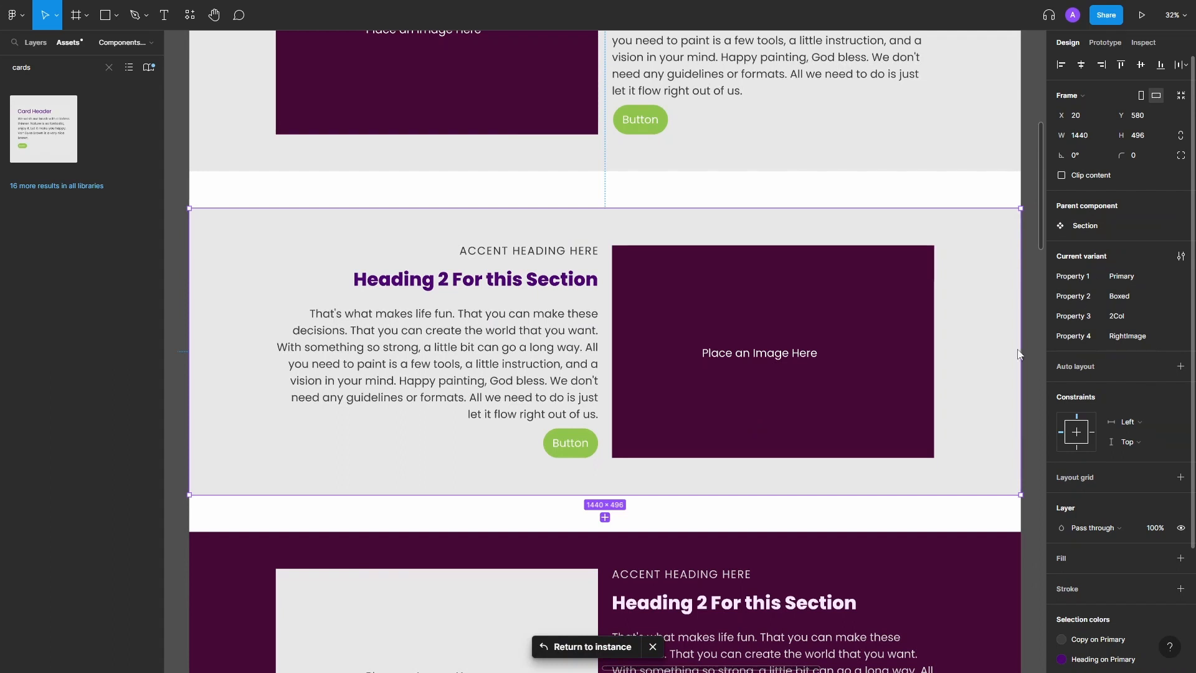
click(142, 43)
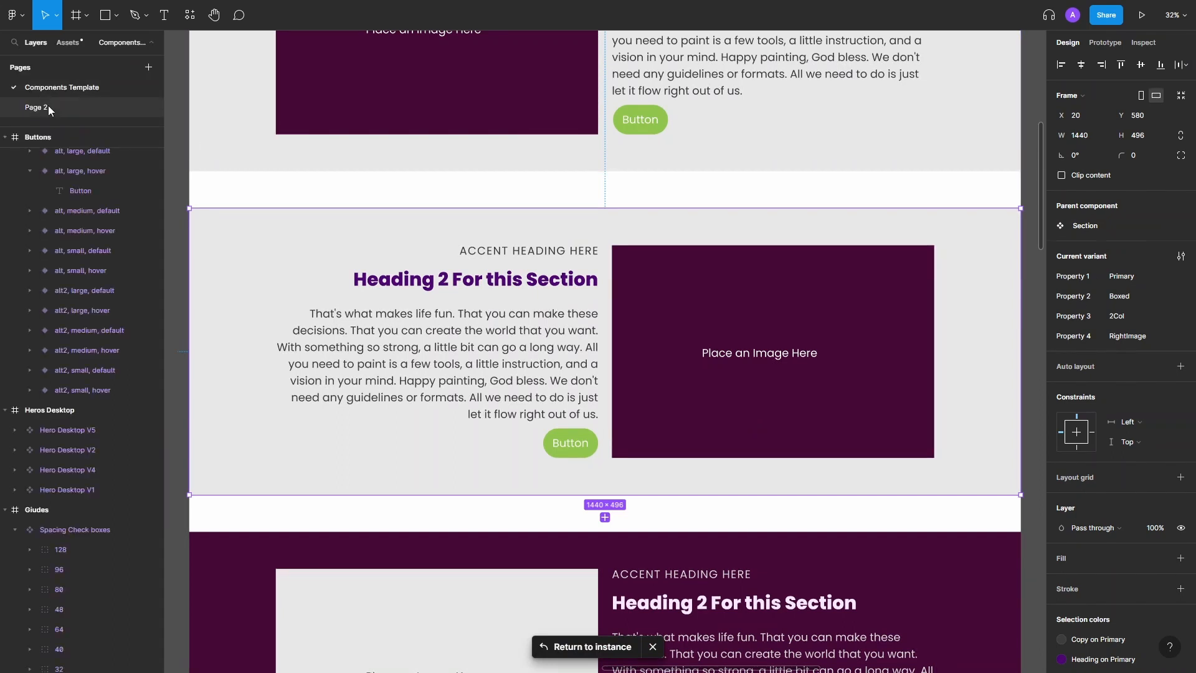
click(47, 107)
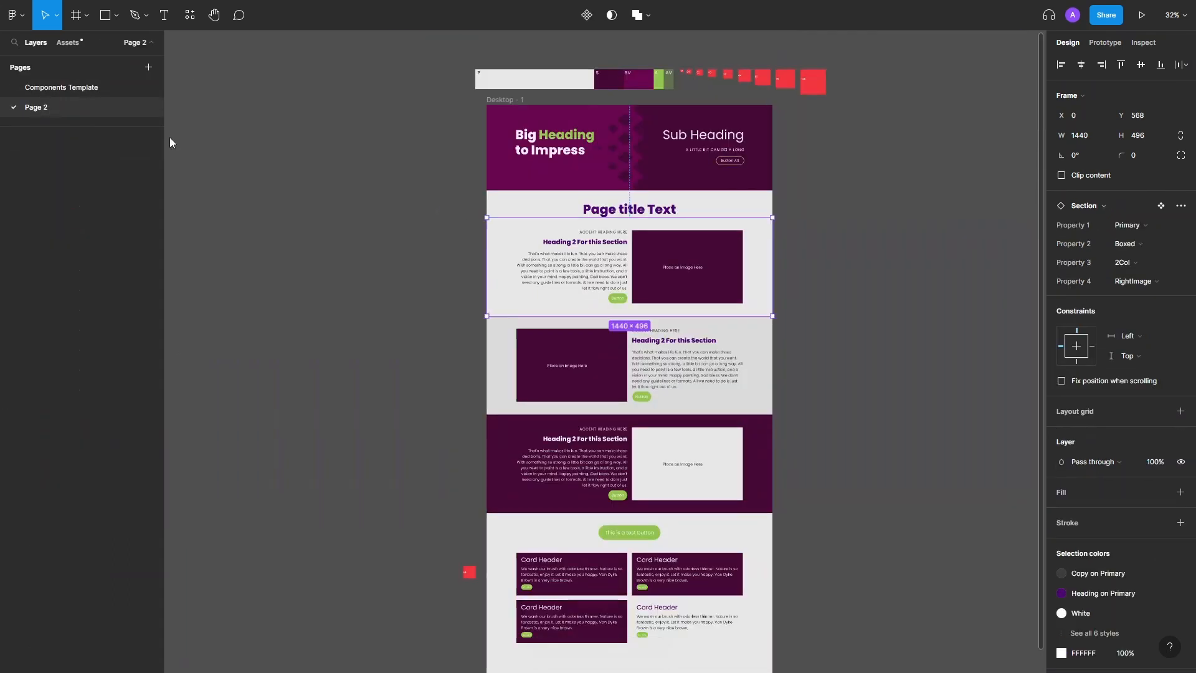
- Go to the main component of the first section on Page 2 and select its image placeholder group
click(714, 304)
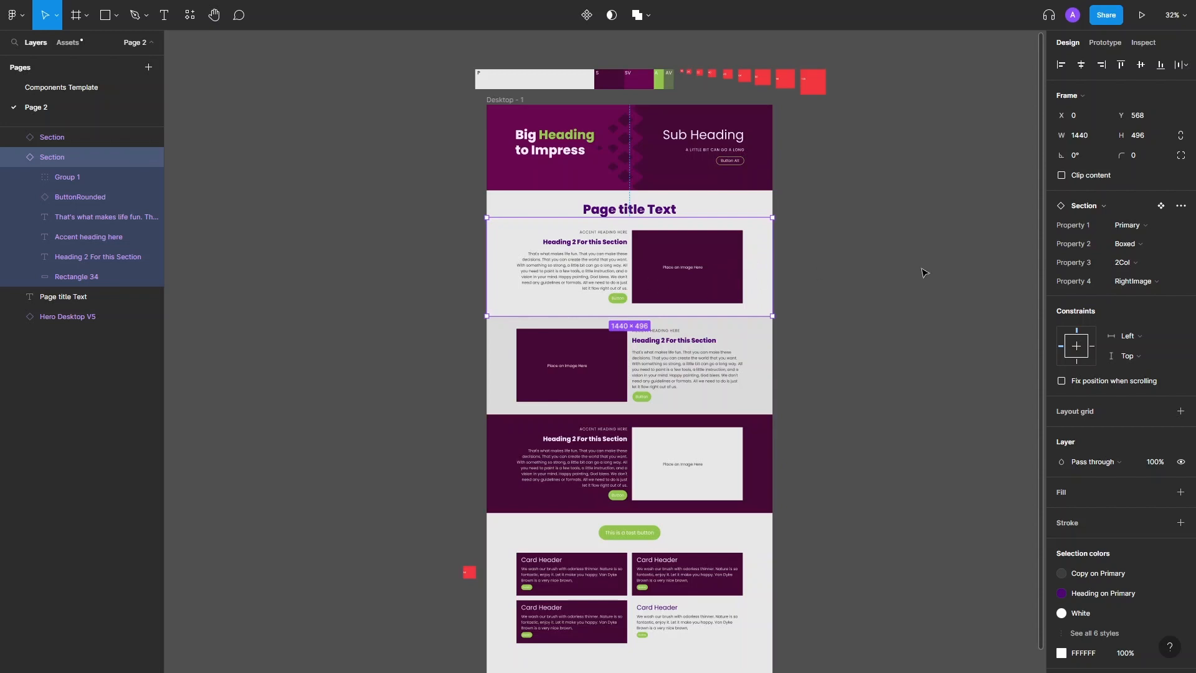
click(1161, 206)
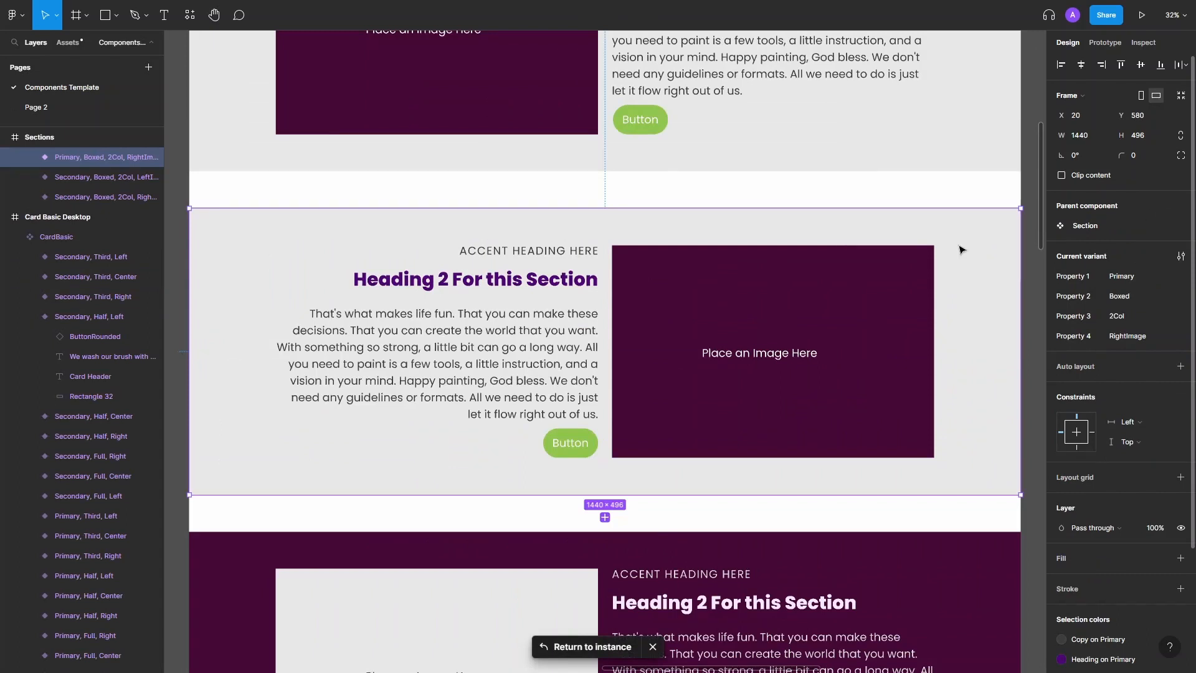
click(686, 281)
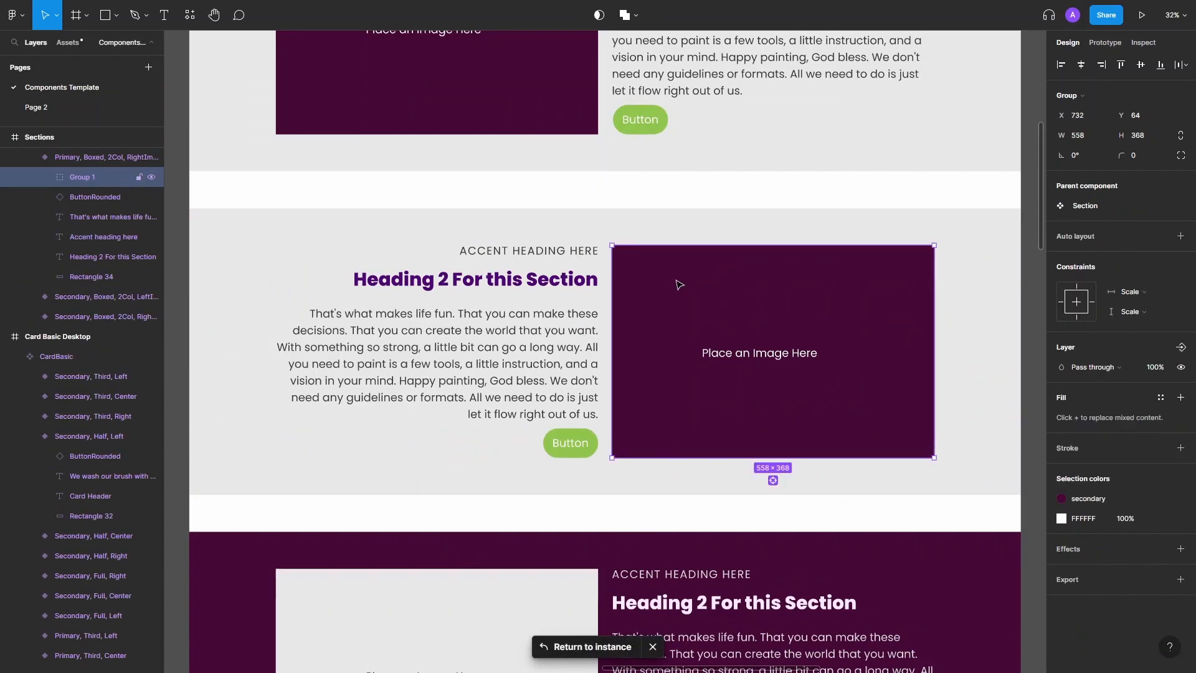
- Give the image placeholder group independent corner radii, with 25 at the top-left and bottom-left corners
click(1180, 156)
click(1070, 175)
text(25)
key(Tab)
key(Tab)
key(Tab)
text(2)
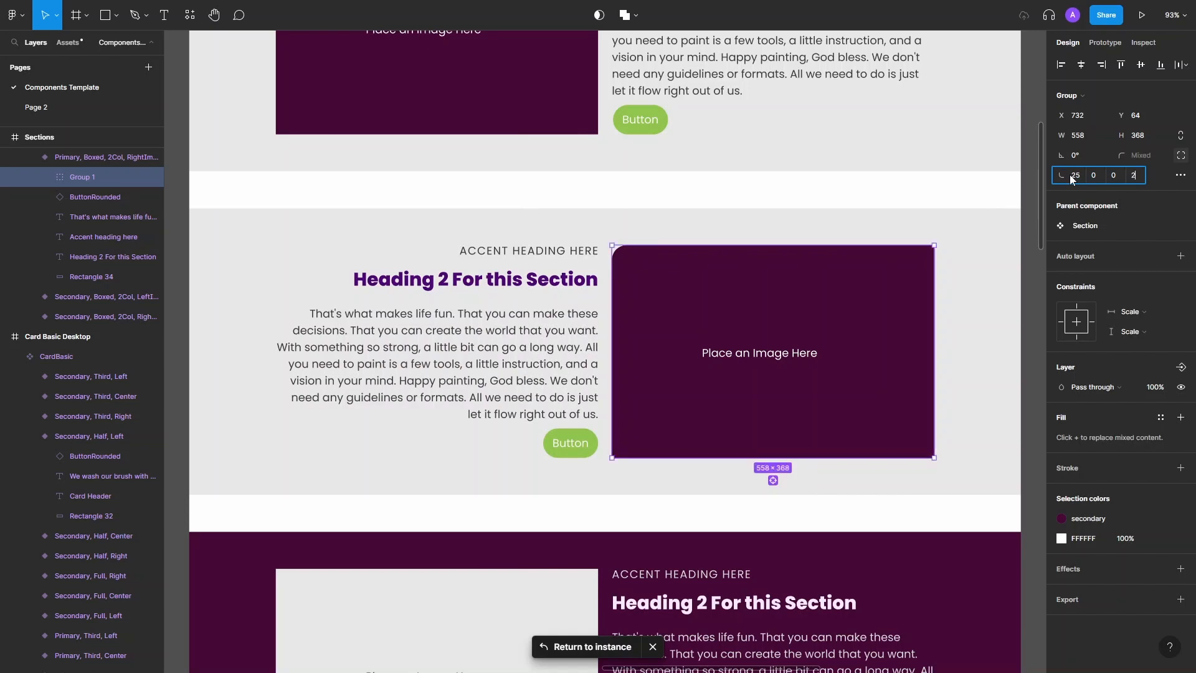
text(5)
key(Tab)
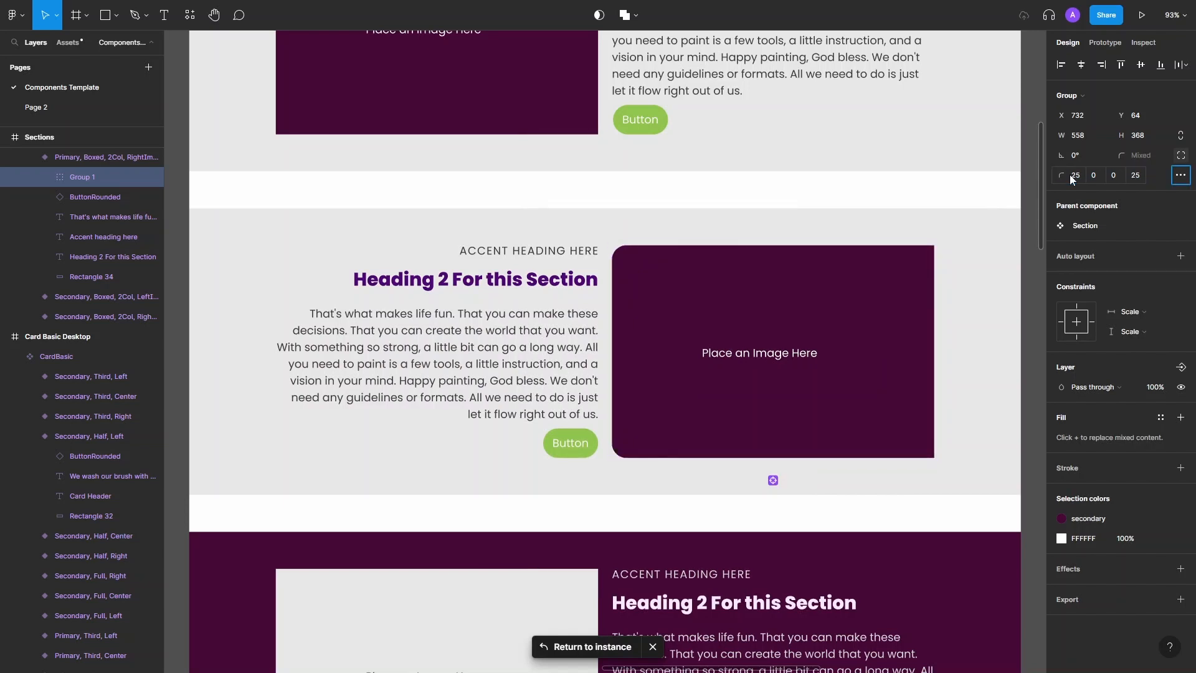
- Set the placeholder's bottom-right corner radius to 25 and its bottom-left corner radius to 0
click(1115, 177)
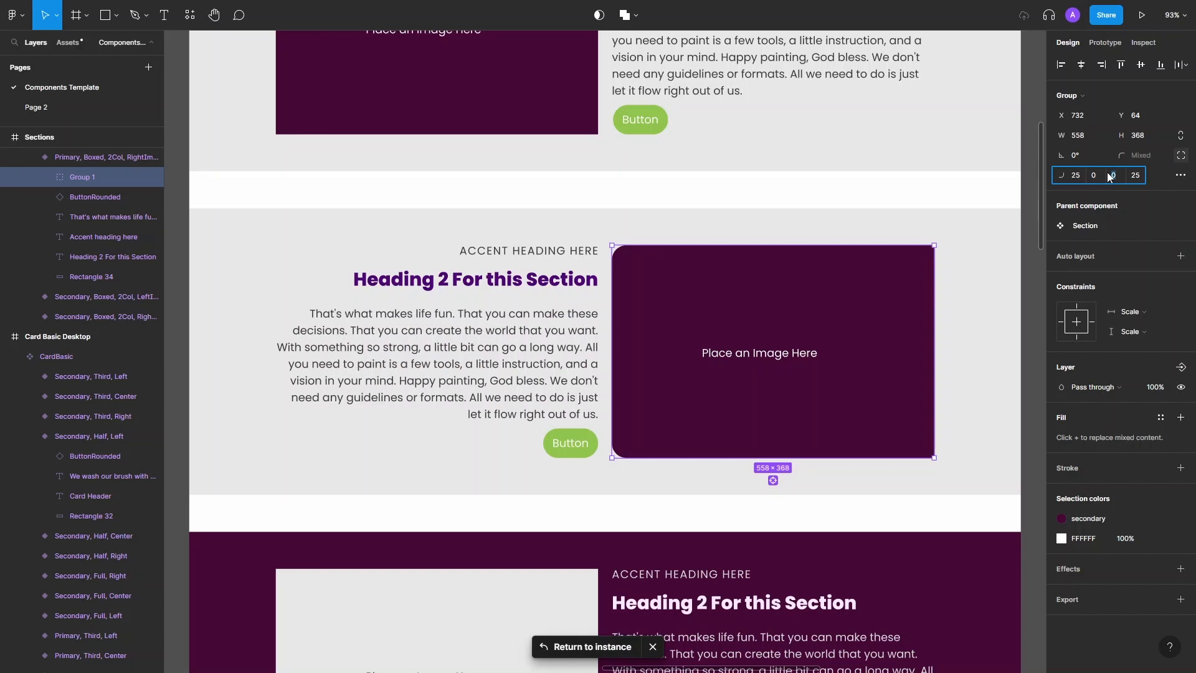
text(25)
key(Tab)
text(0)
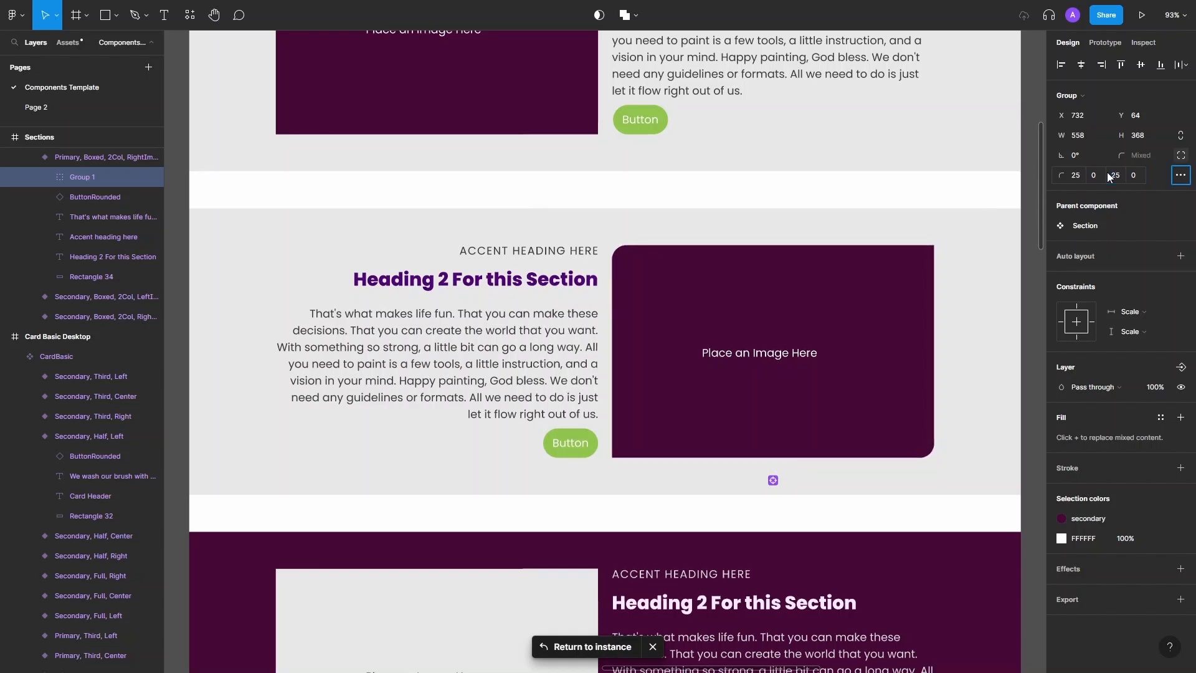
key(Tab)
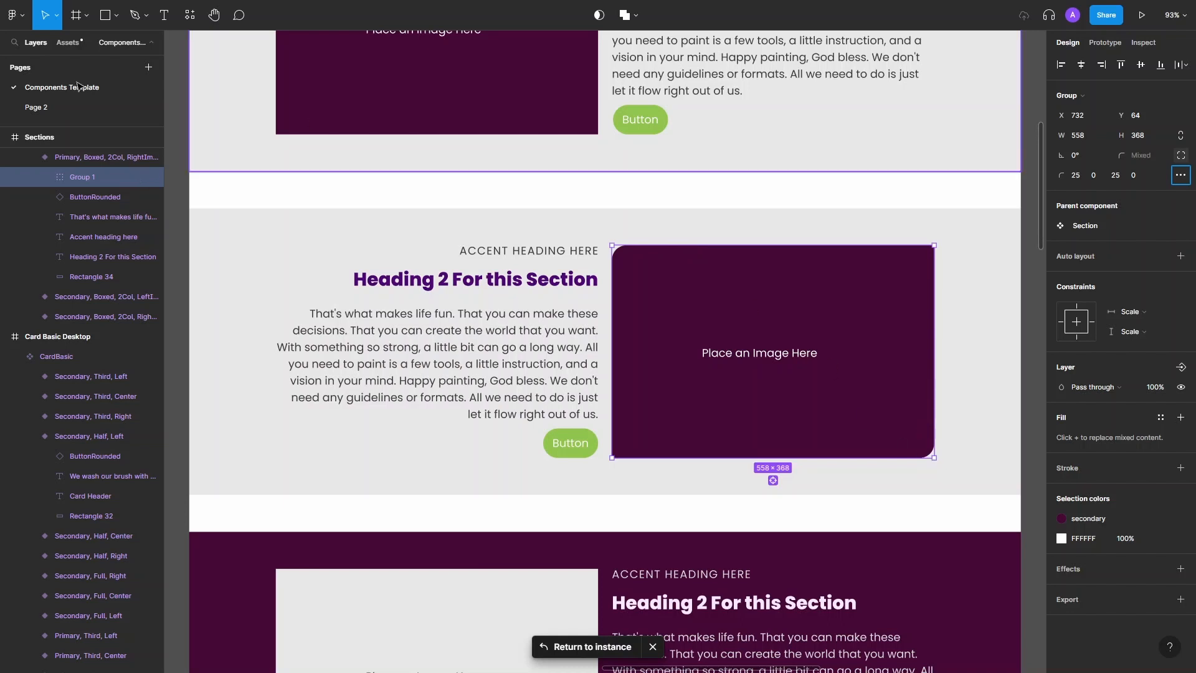
- Return to Page 2 and compare the first section's image placeholder with the section below it
click(37, 108)
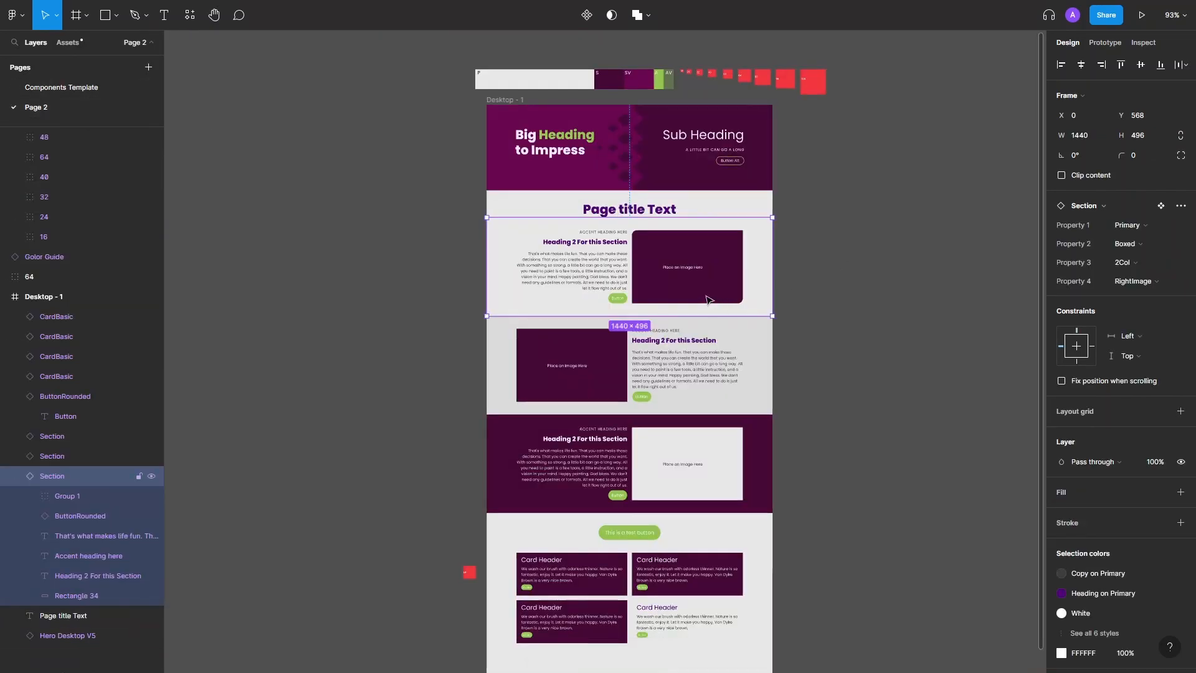
scroll(698, 296, up, 2)
scroll(698, 296, up, 4)
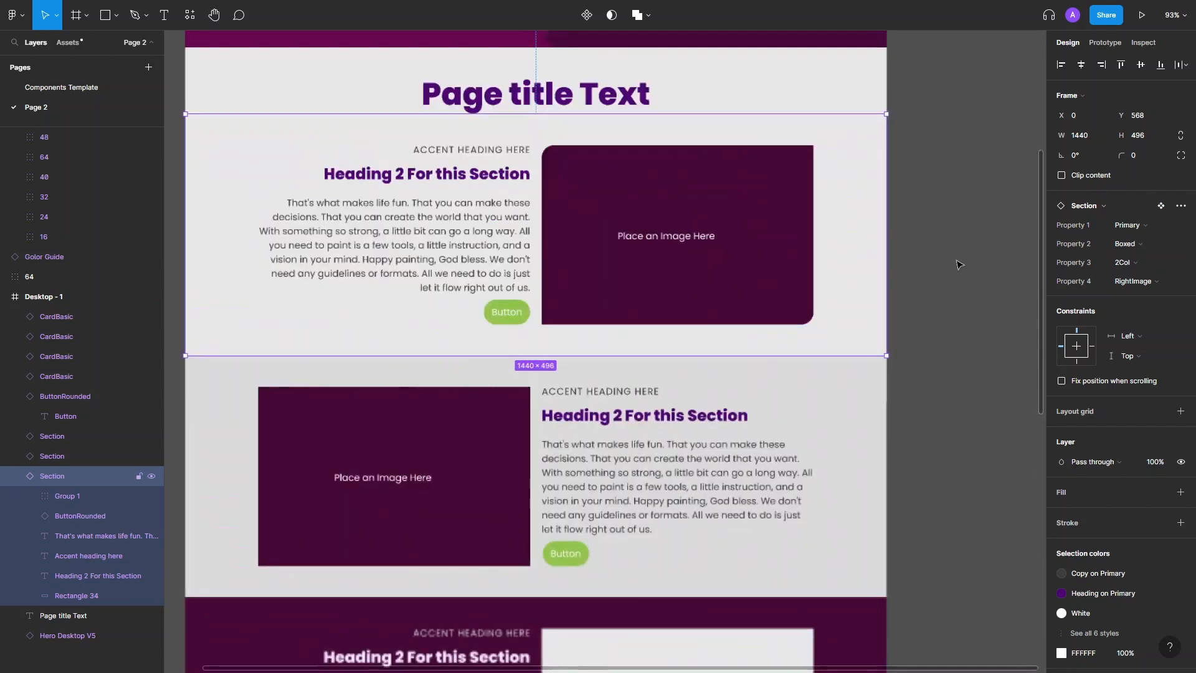
click(926, 274)
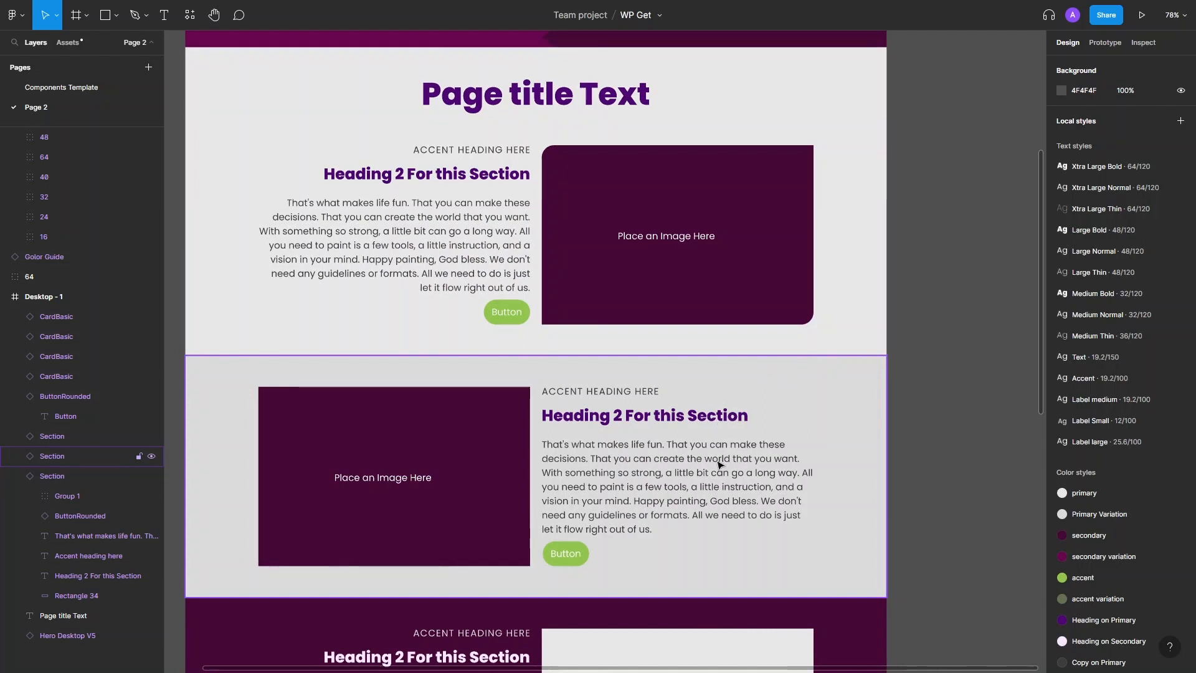
click(688, 494)
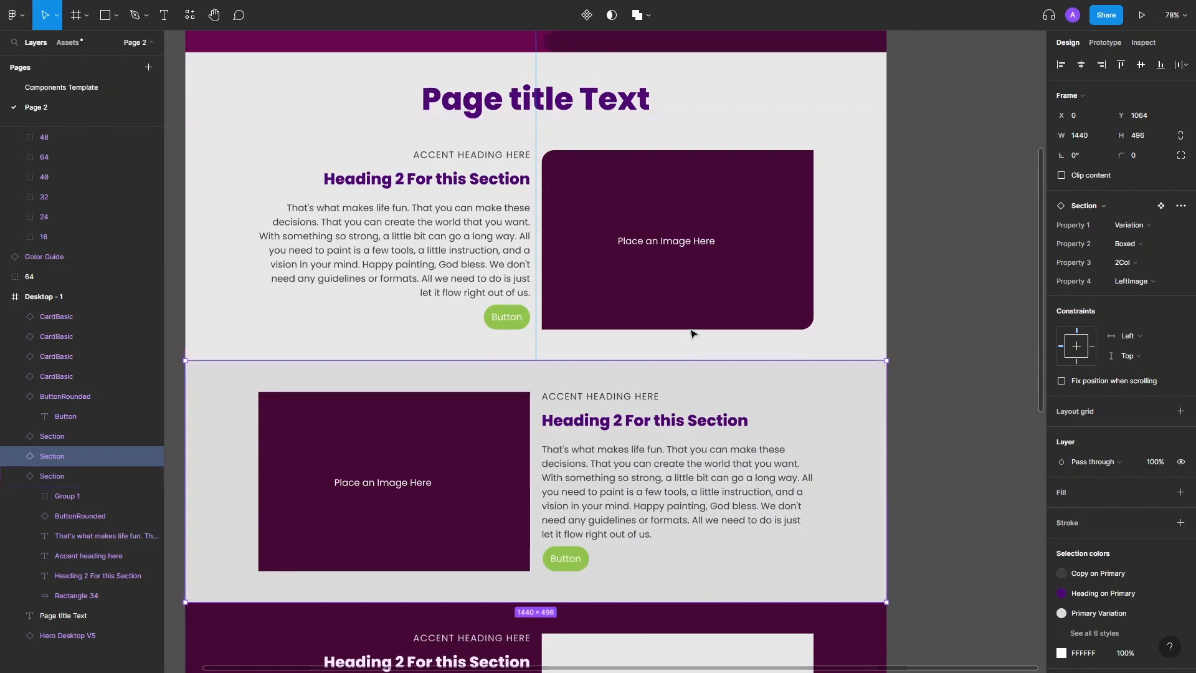
- Detach the first section, directly below the page title, from its component
scroll(803, 367, up, 3)
click(841, 365)
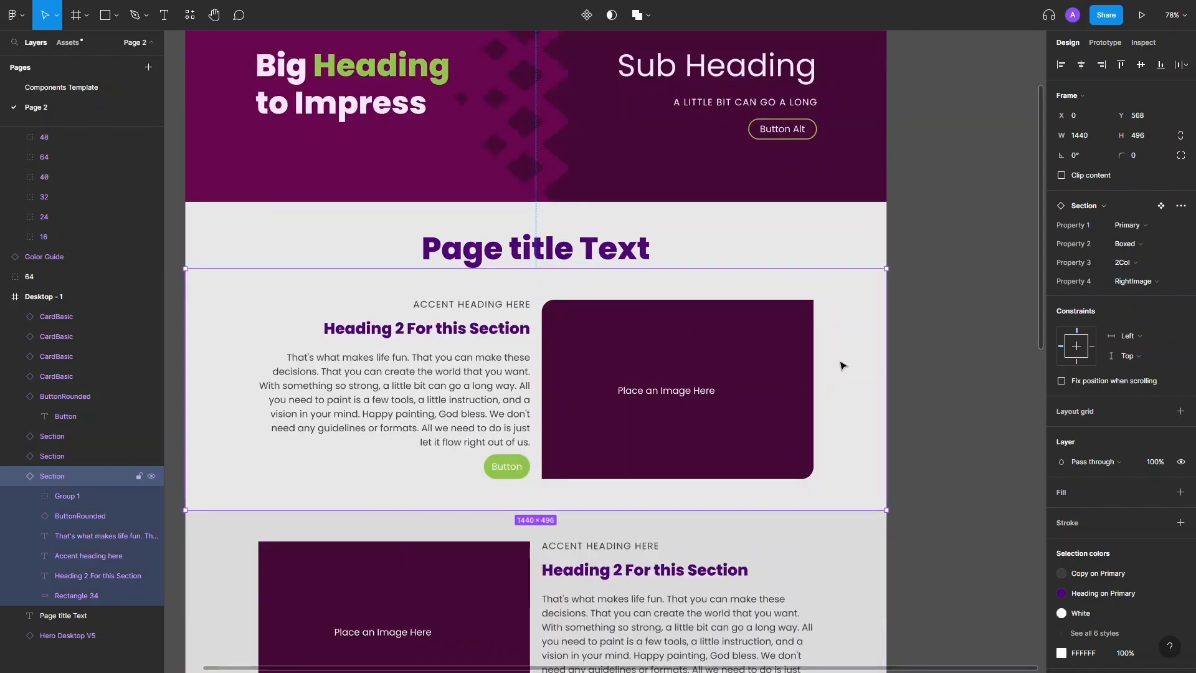
right_click(839, 418)
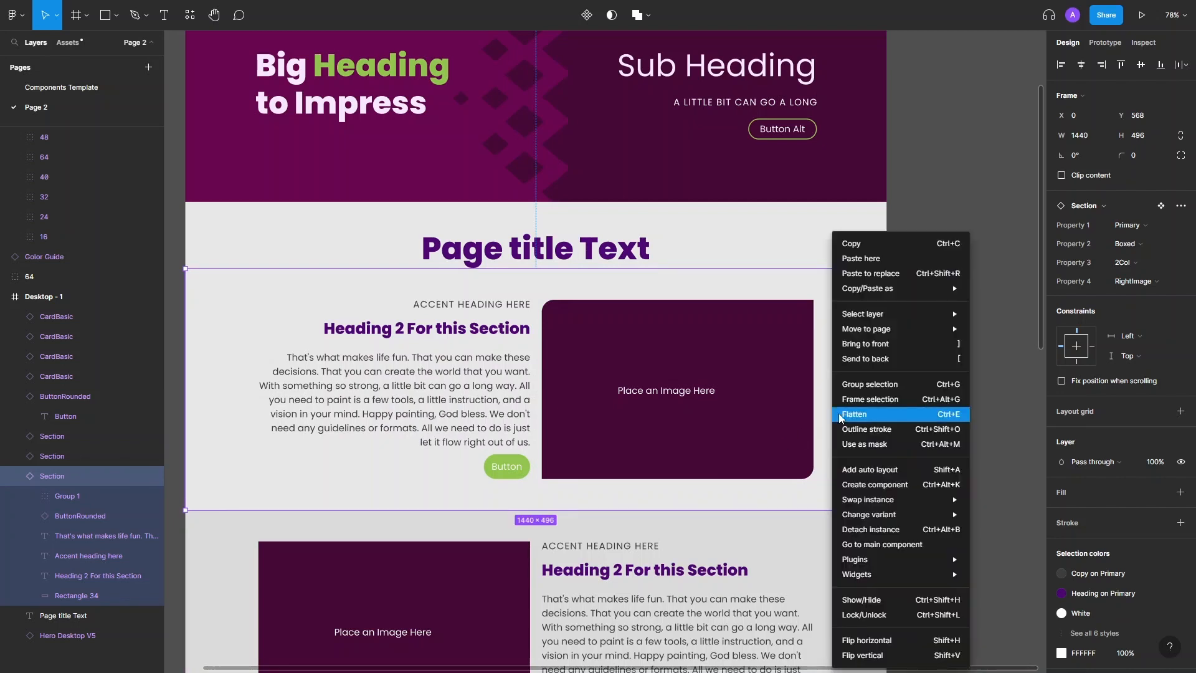
click(891, 529)
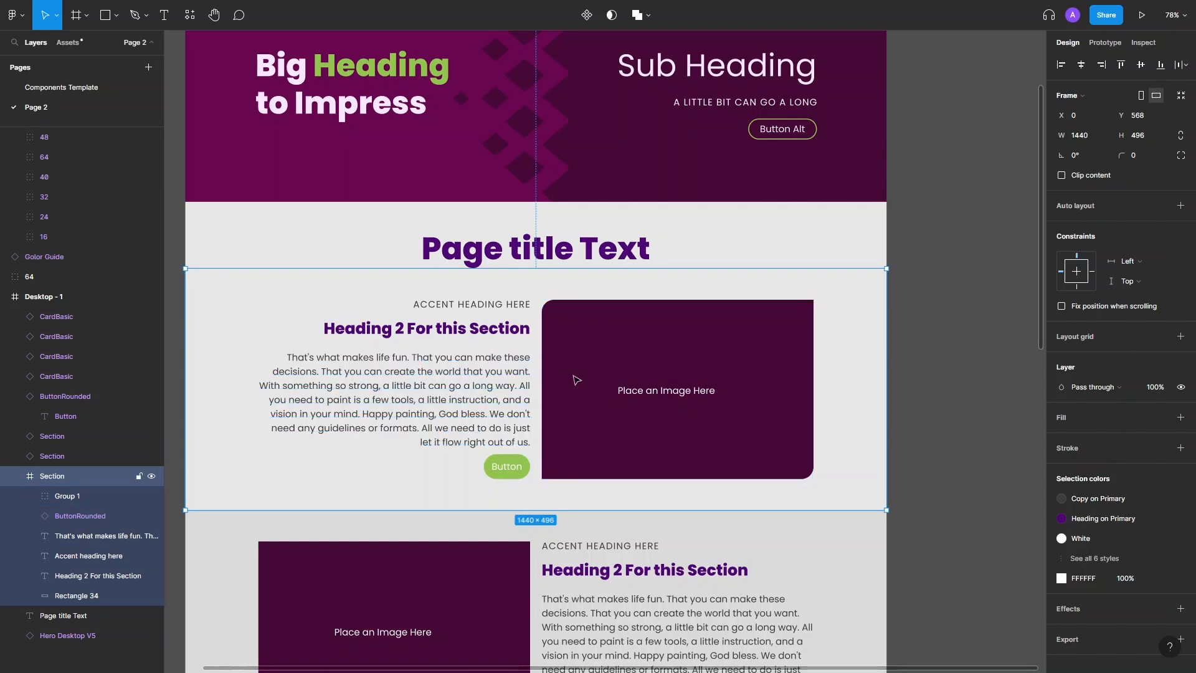
- Centre-align the detached section's paragraph text and move its button horizontally to X 401
click(393, 385)
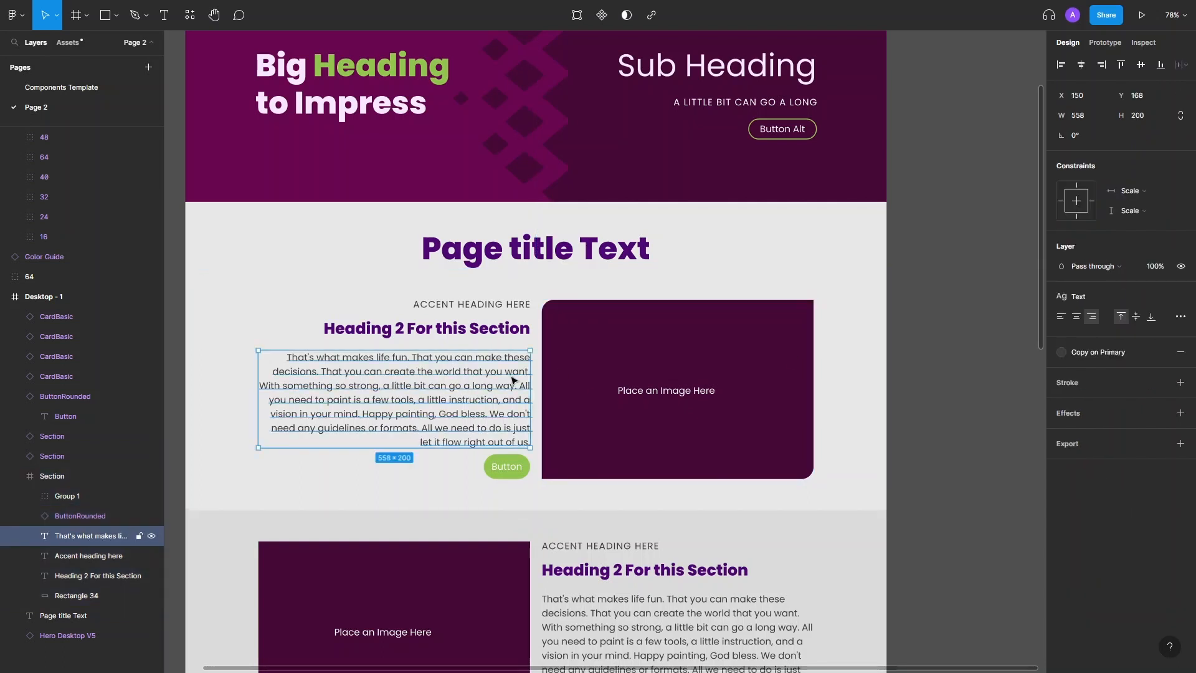
click(514, 469)
drag(515, 469, 412, 470)
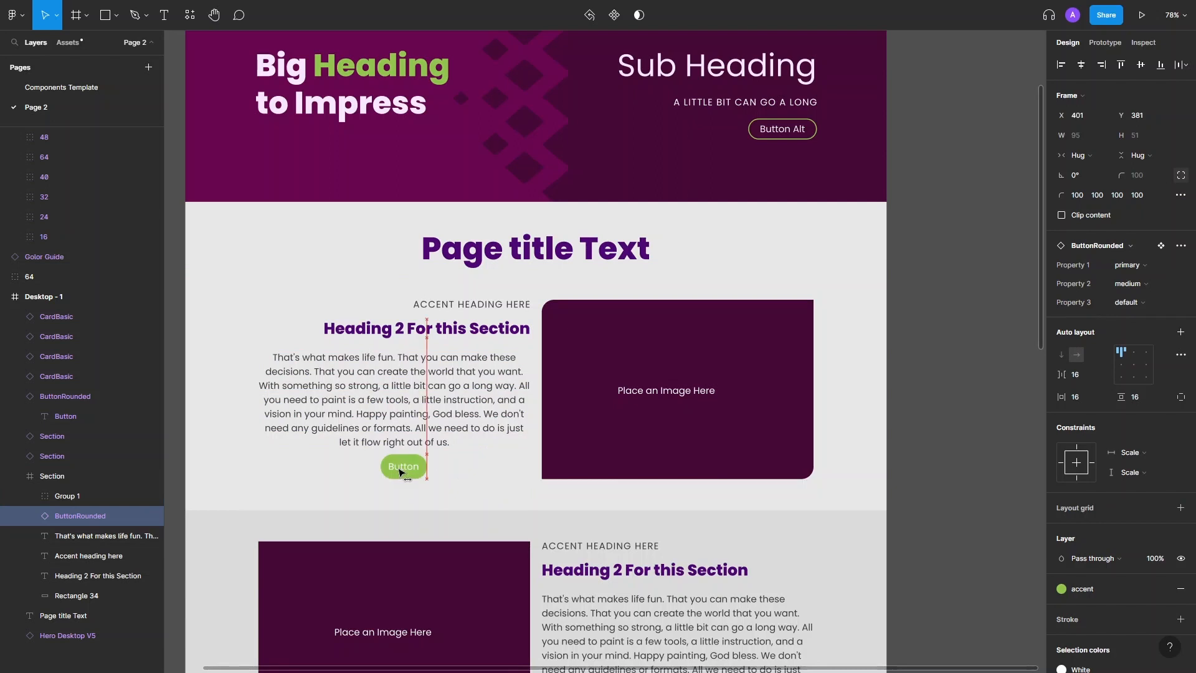
double_click(446, 335)
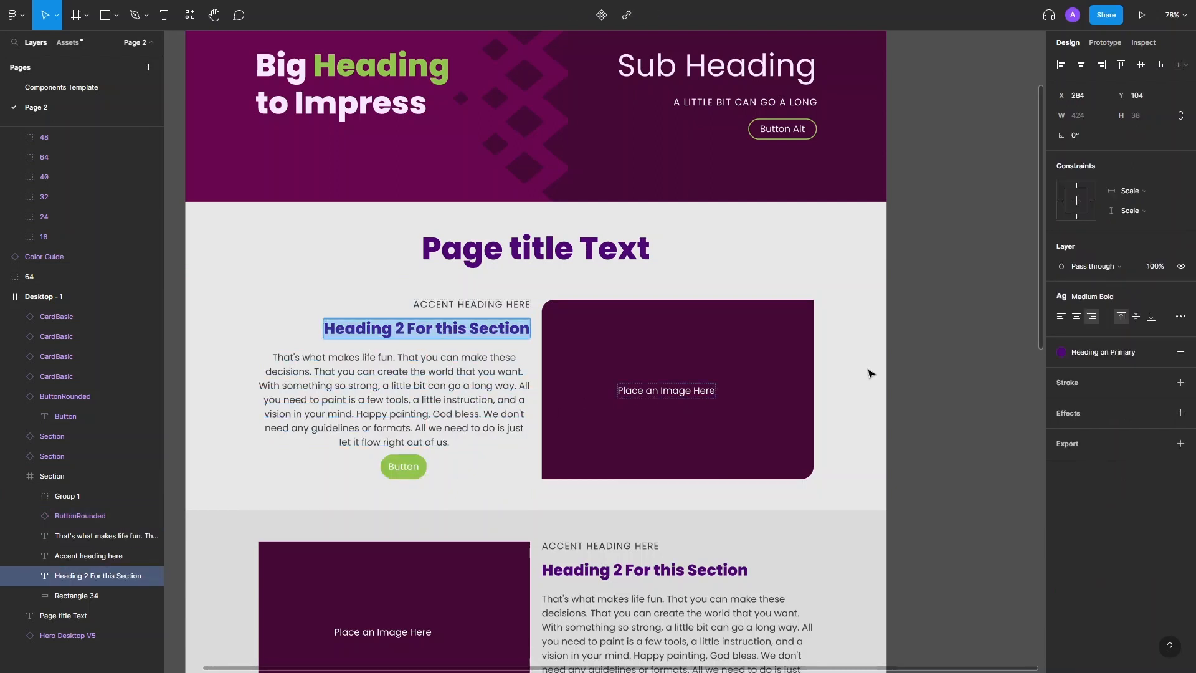
key(Escape)
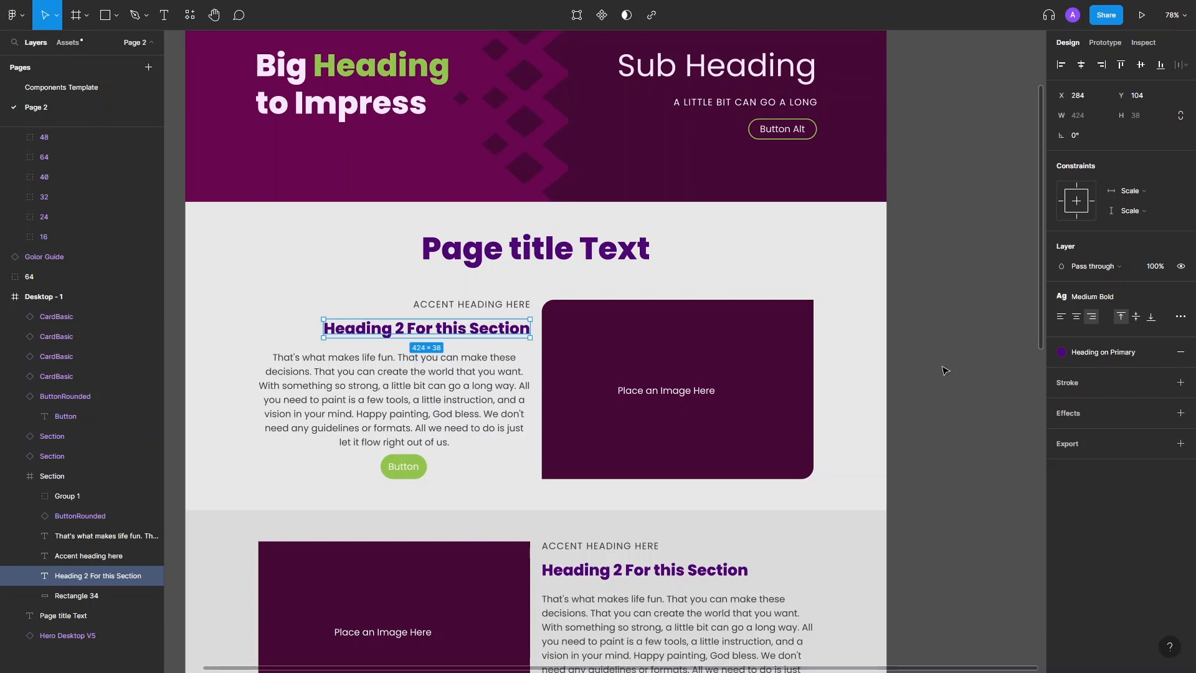
- Switch to the Components Template page and examine the section, card, hero, button and guide components
click(94, 87)
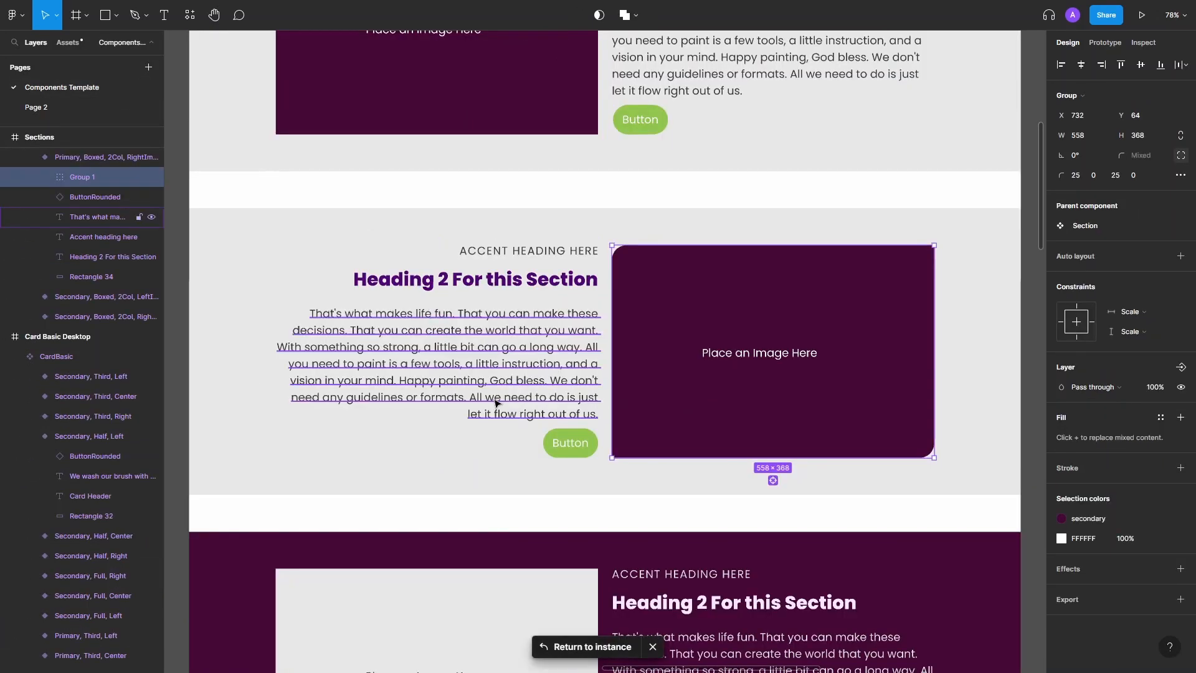
scroll(536, 399, down, 5)
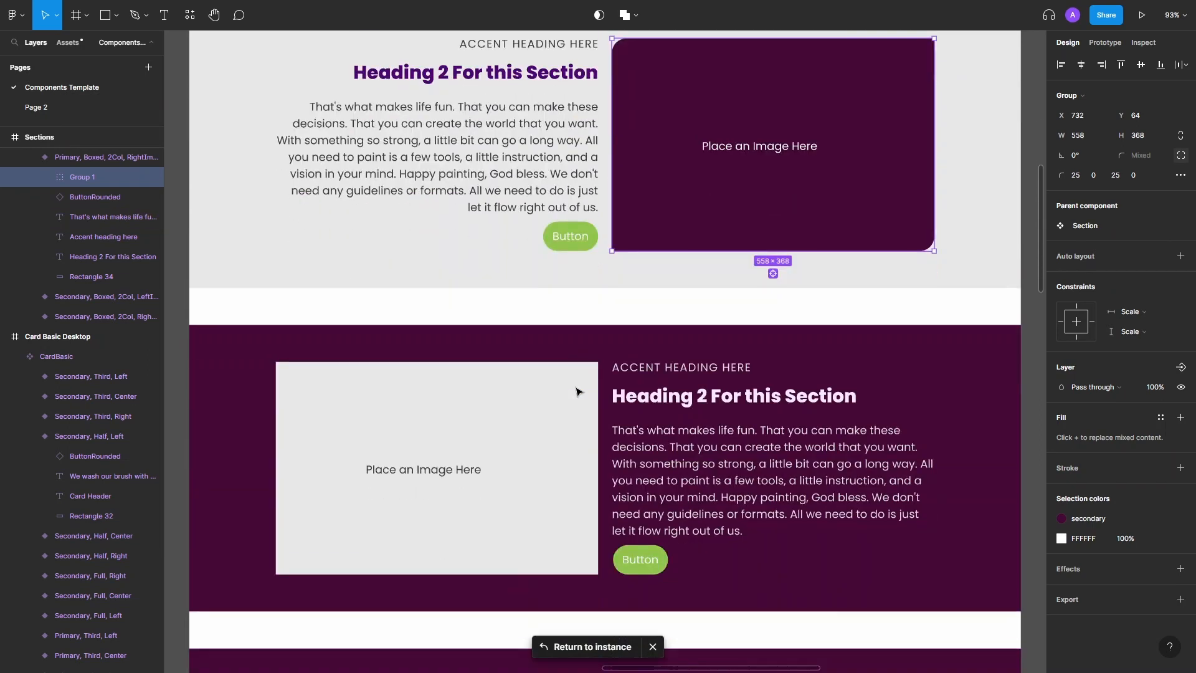
scroll(576, 391, up, 7)
scroll(578, 396, down, 4)
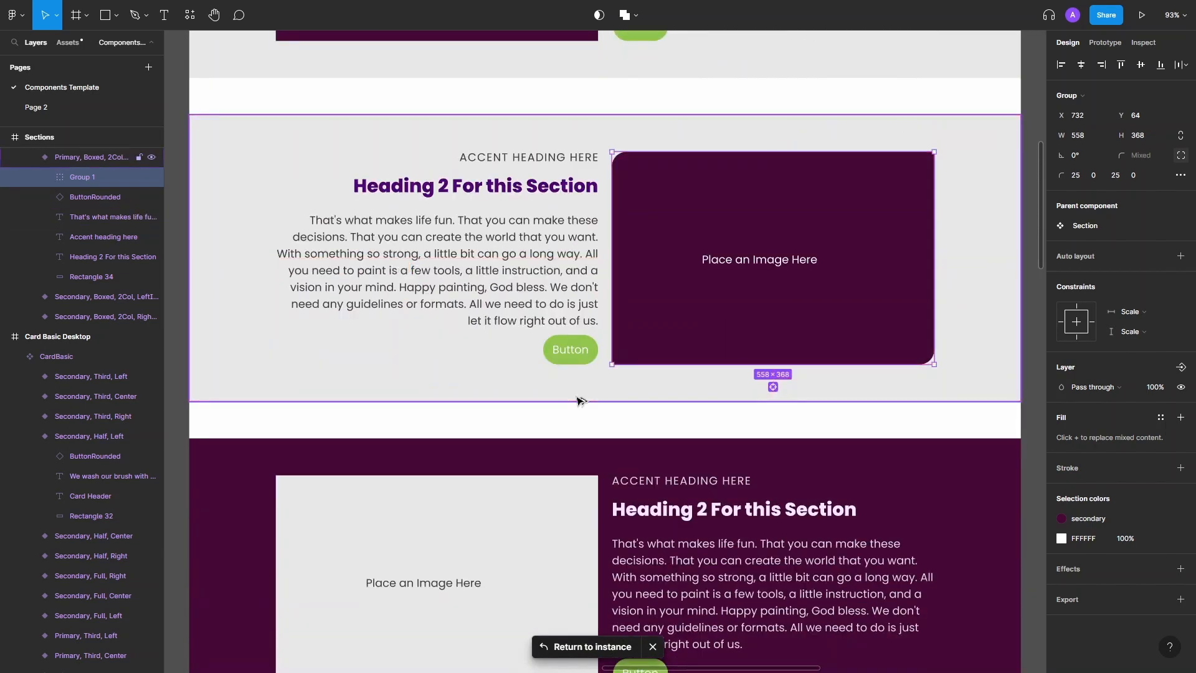
scroll(578, 400, down, 8)
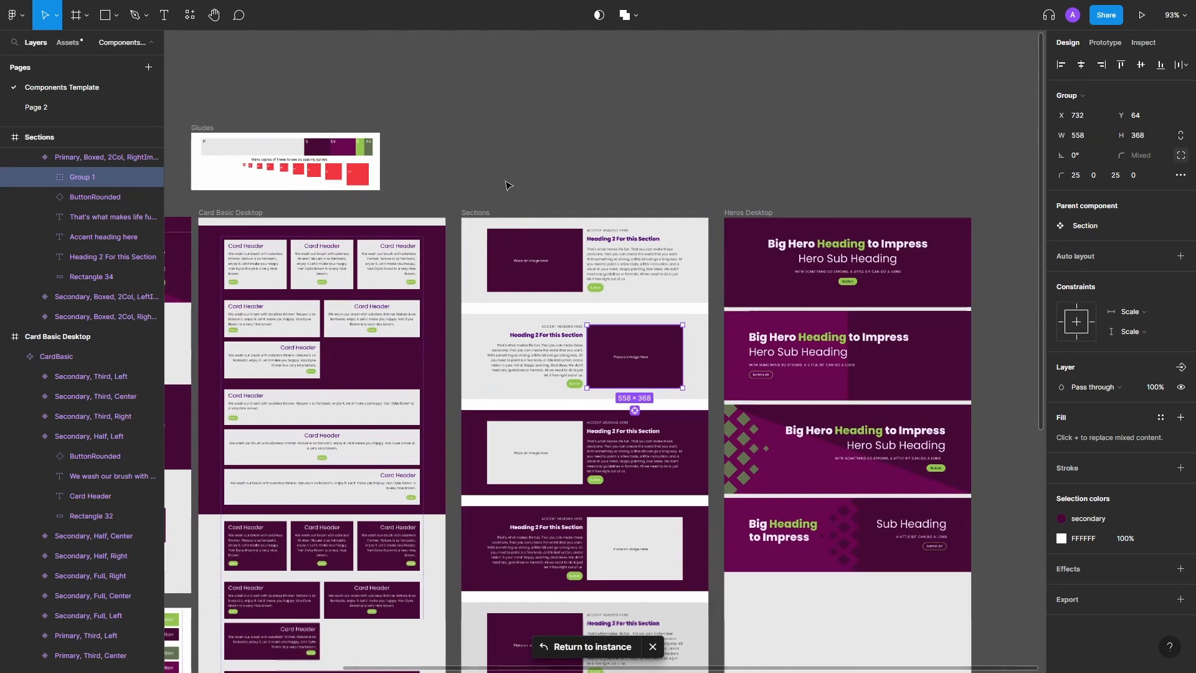
scroll(551, 153, left, 5)
scroll(552, 153, down, 3)
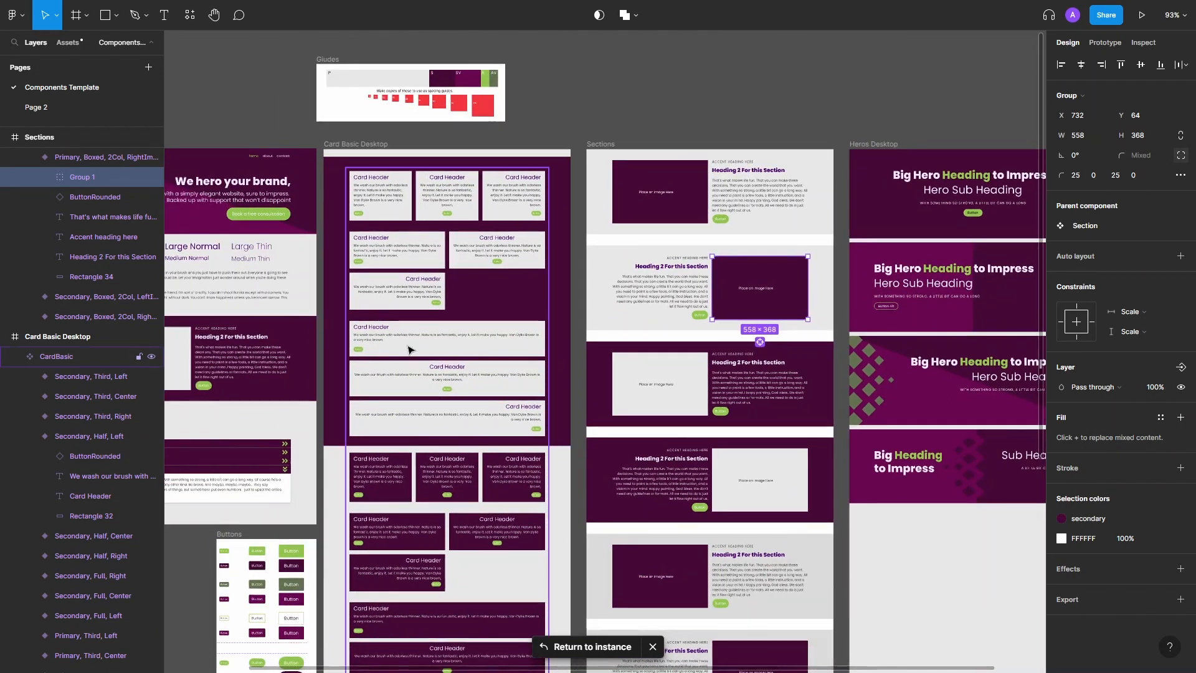
scroll(740, 499, down, 5)
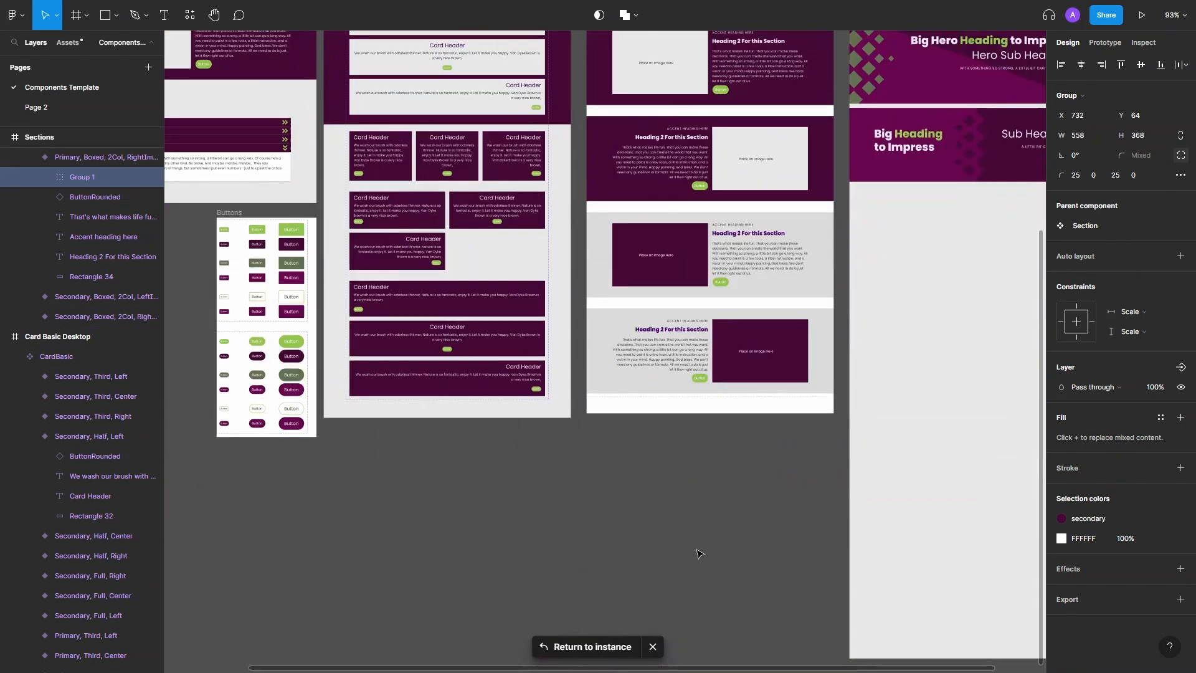
scroll(699, 553, up, 6)
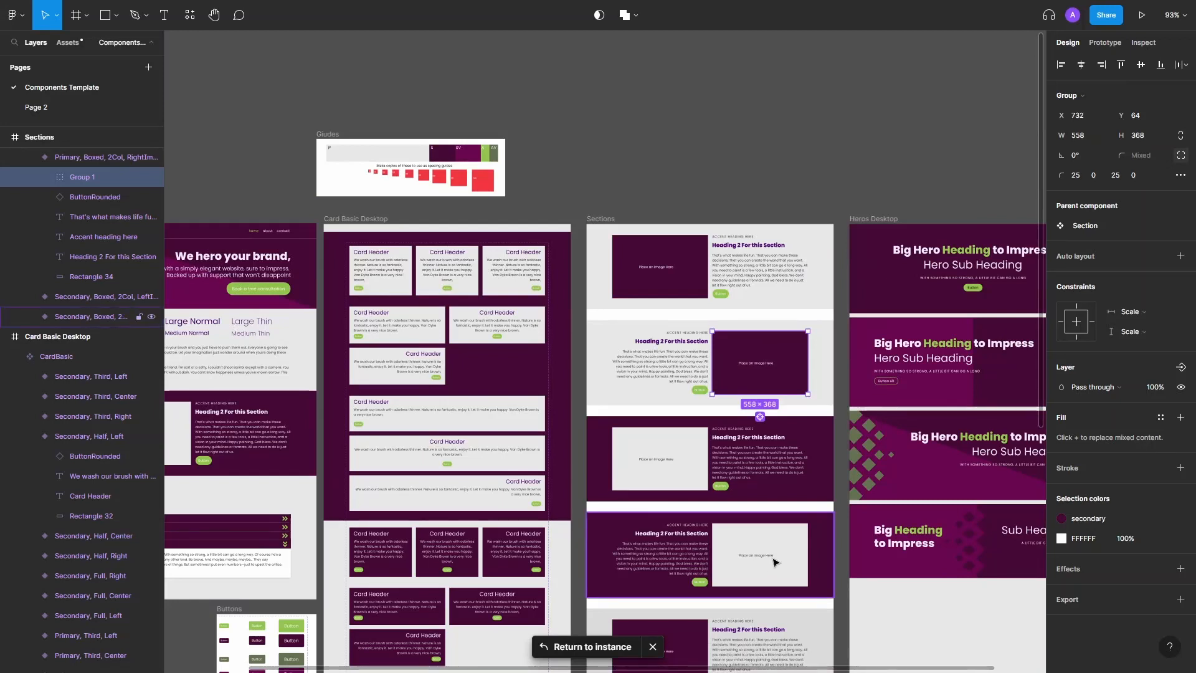
scroll(776, 562, down, 6)
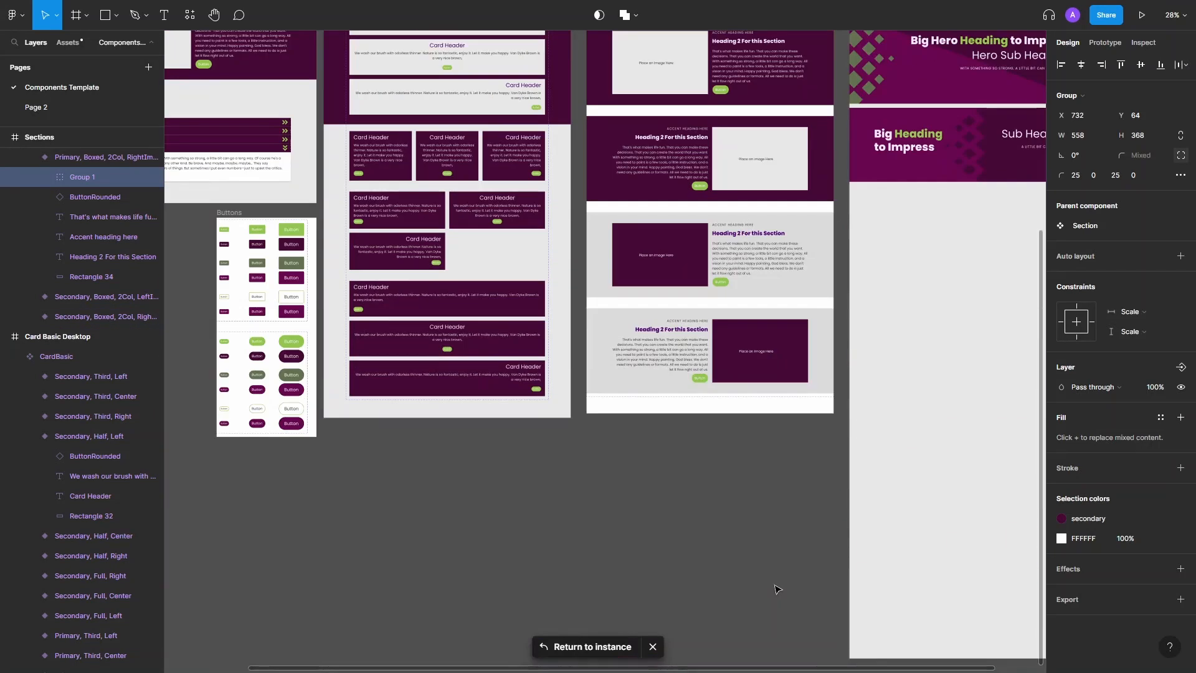